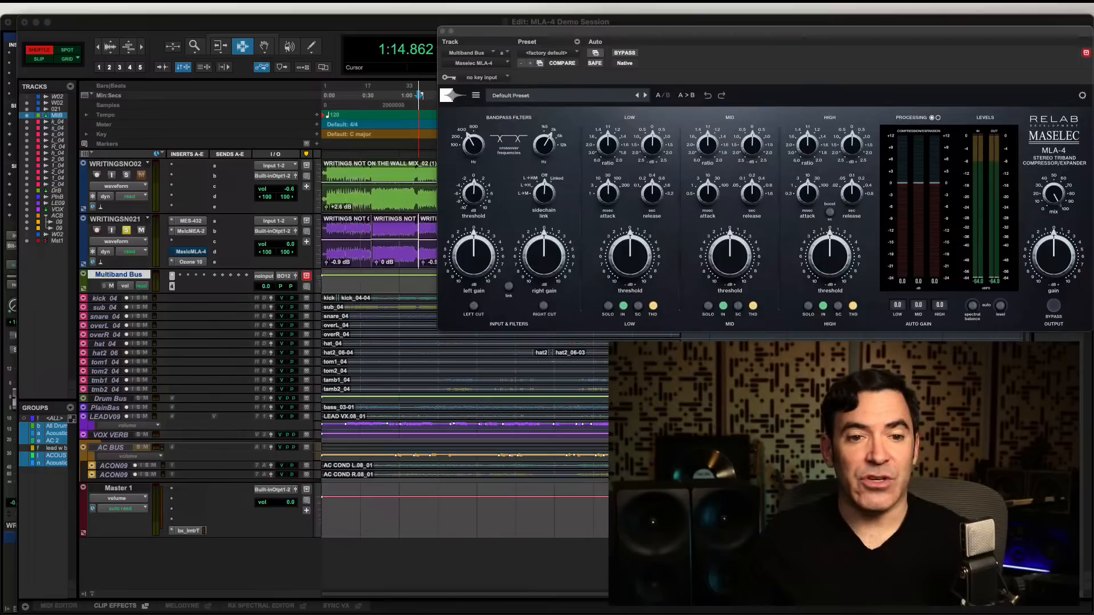
Open the MEA-2 equalizer and the Maselec MLA-4 compressor inserted on the WRITINGSN021 track
click(318, 281)
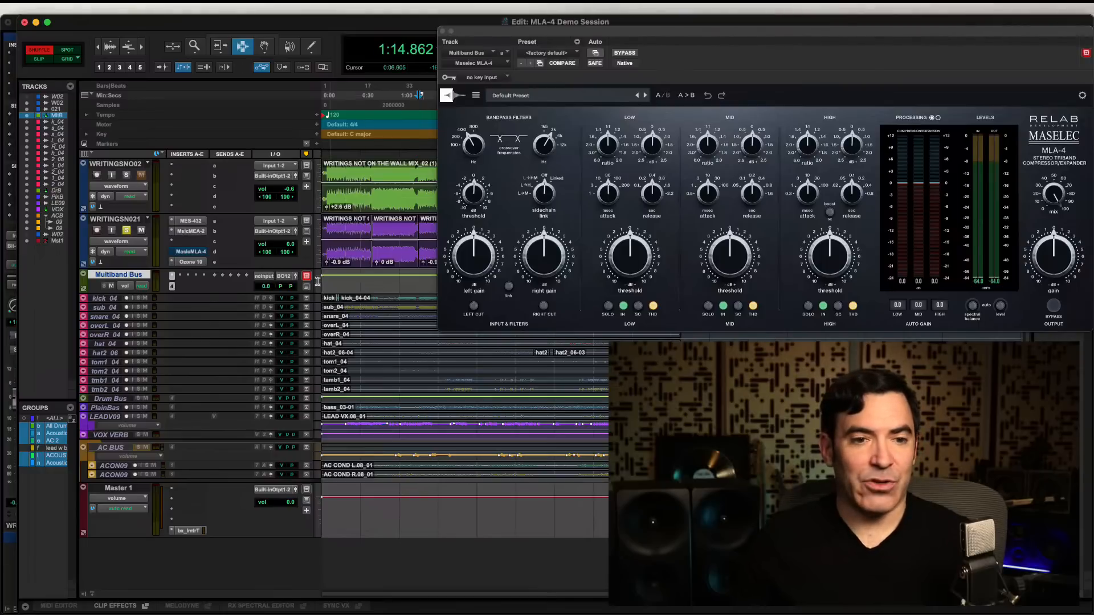
click(199, 233)
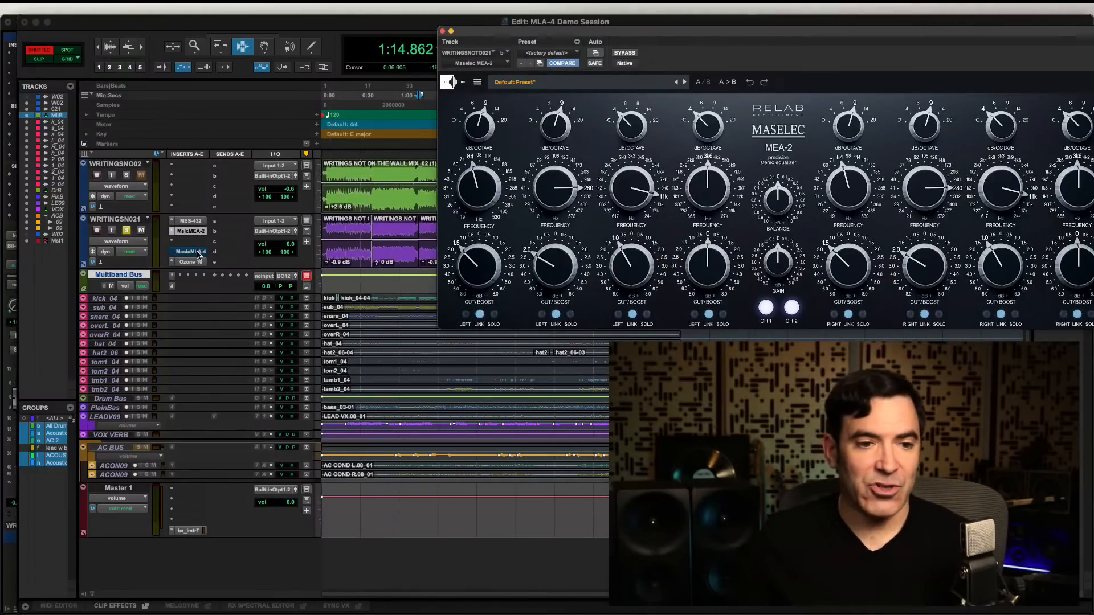
click(198, 253)
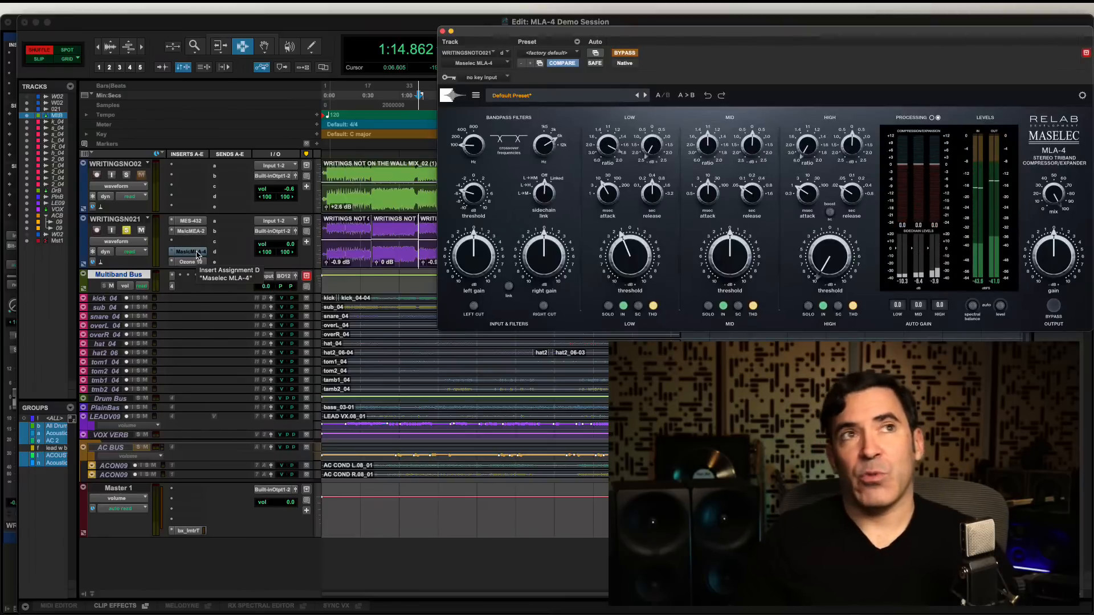
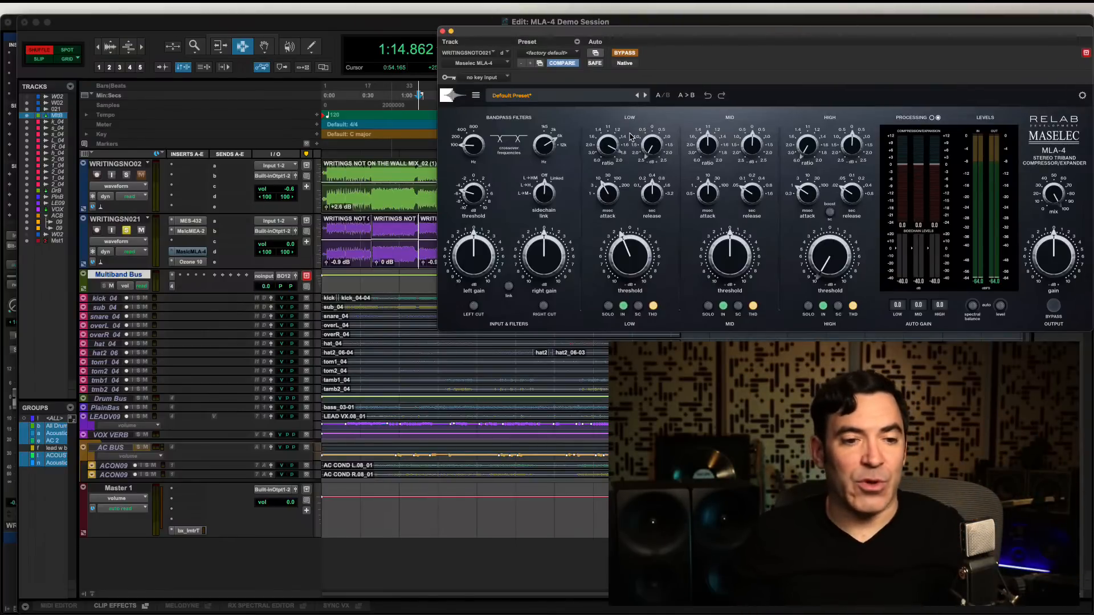
Shift the MLA-4 plug-in window slightly and place the playback cursor at 1:14.422 in the song
click(402, 240)
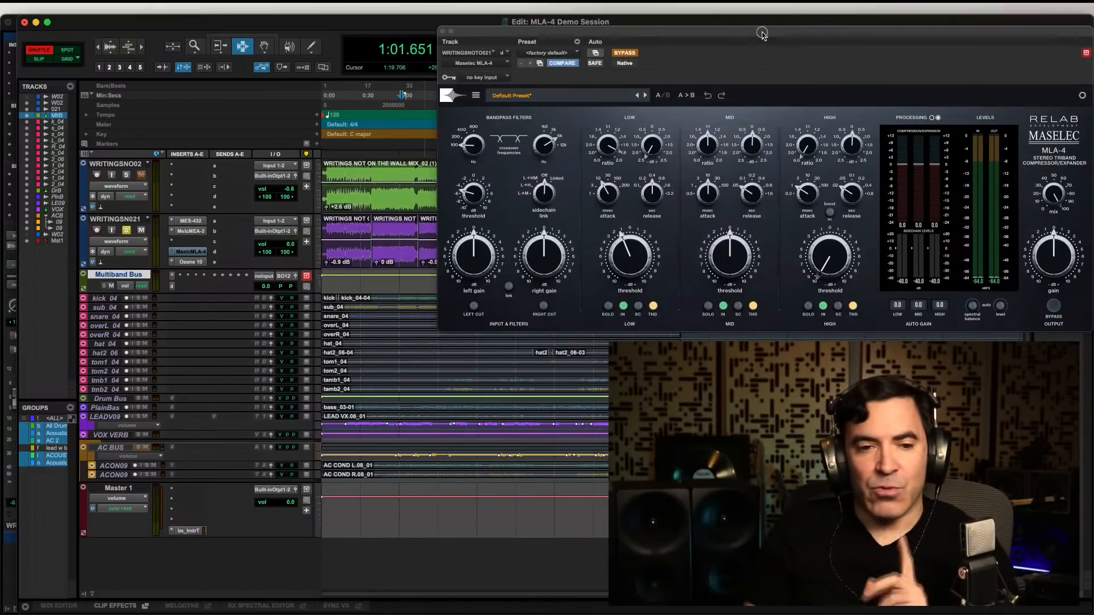
drag(762, 34, 757, 27)
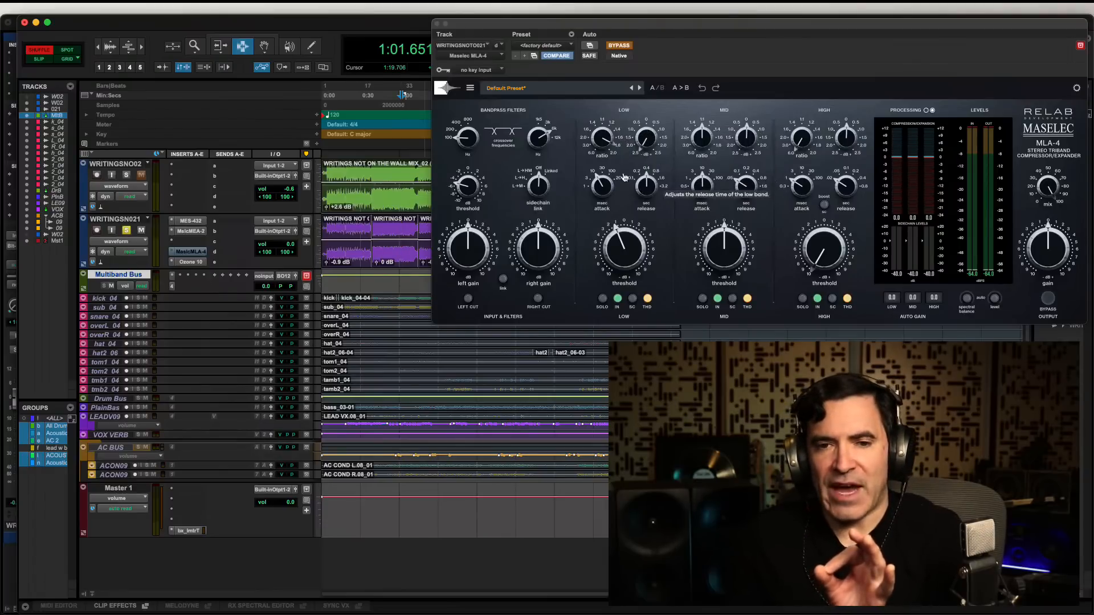
click(603, 137)
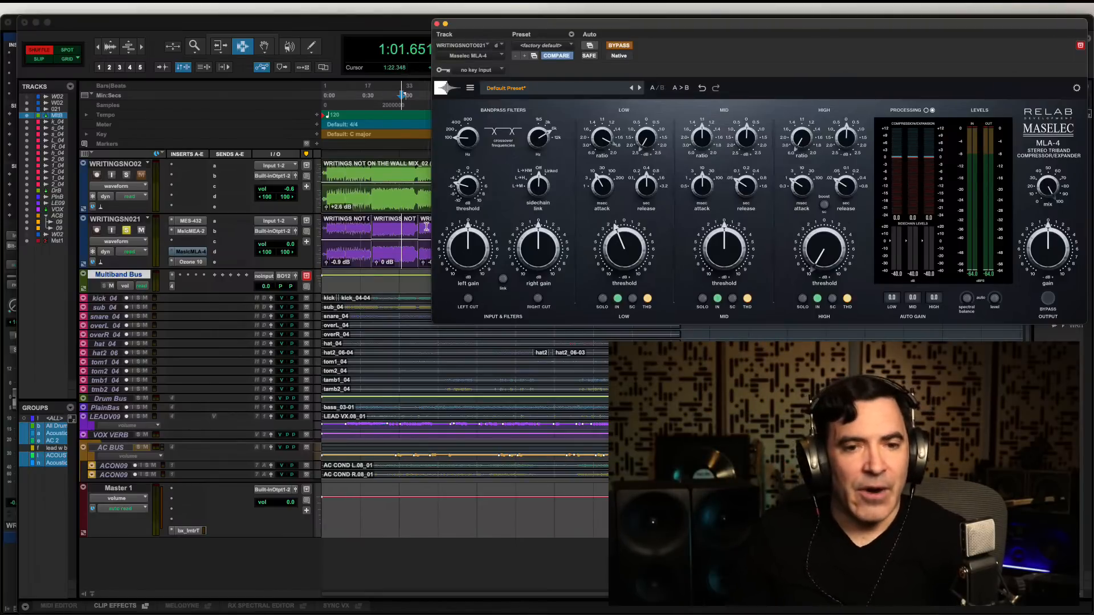
click(372, 205)
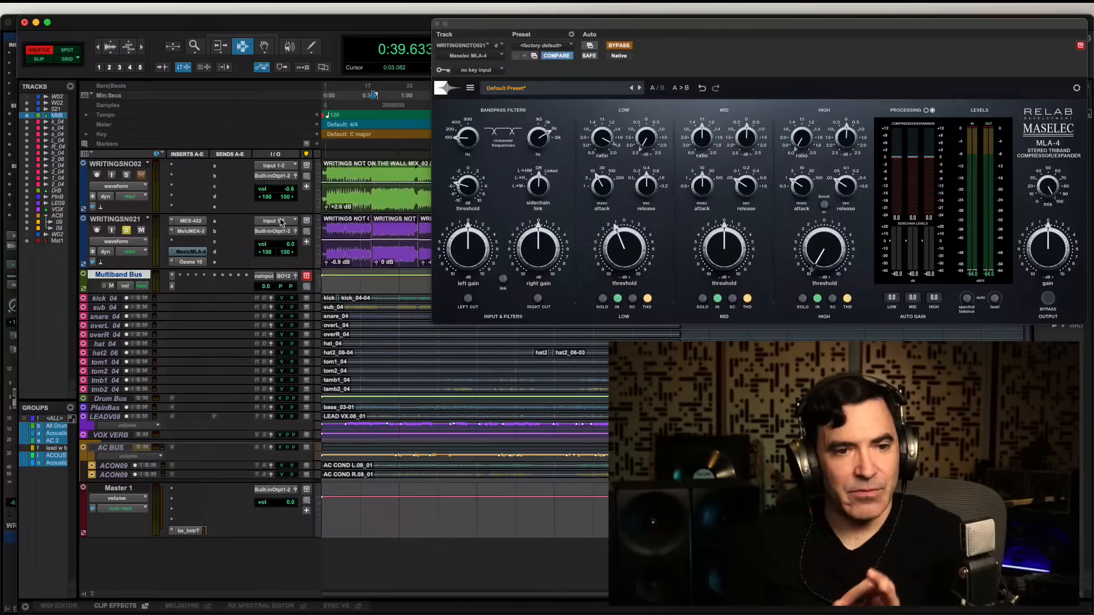
click(418, 200)
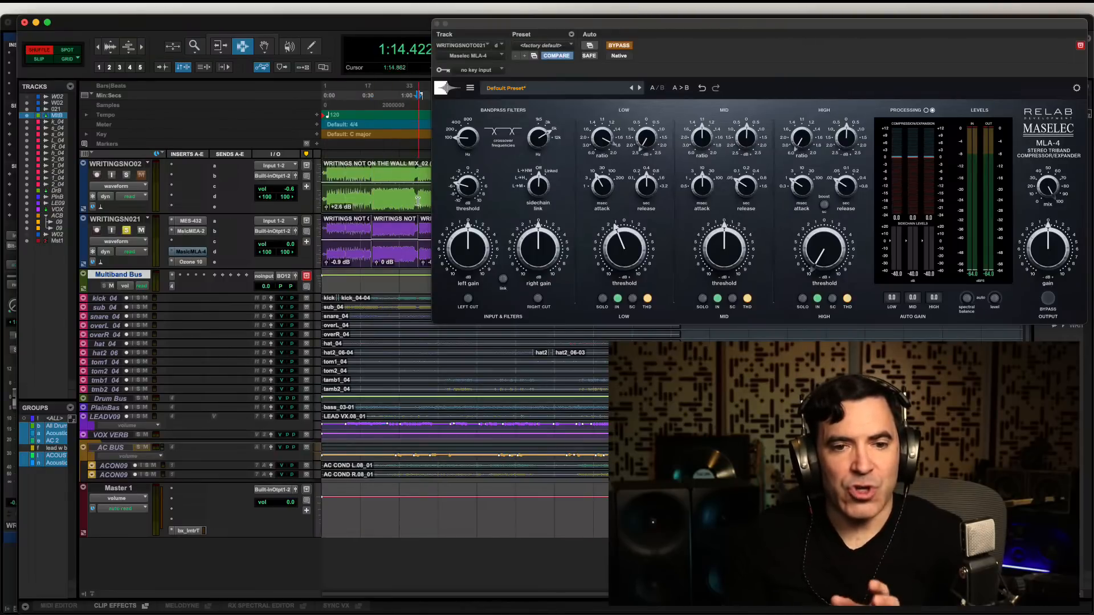
Solo the WRITINGSNO02 mix track and listen to it from 1:01.651
click(126, 175)
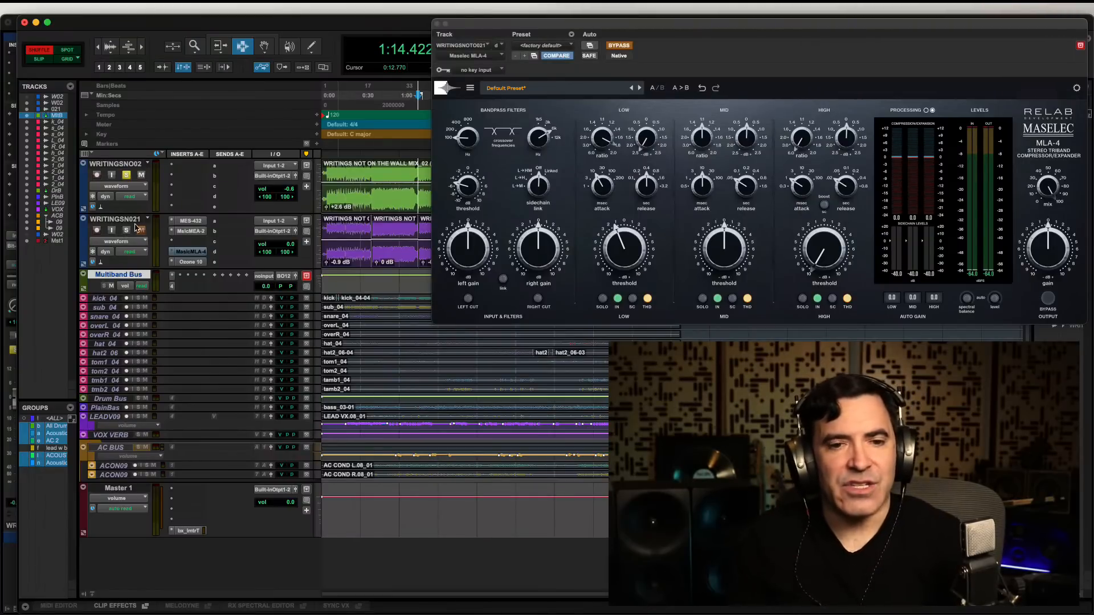
click(402, 198)
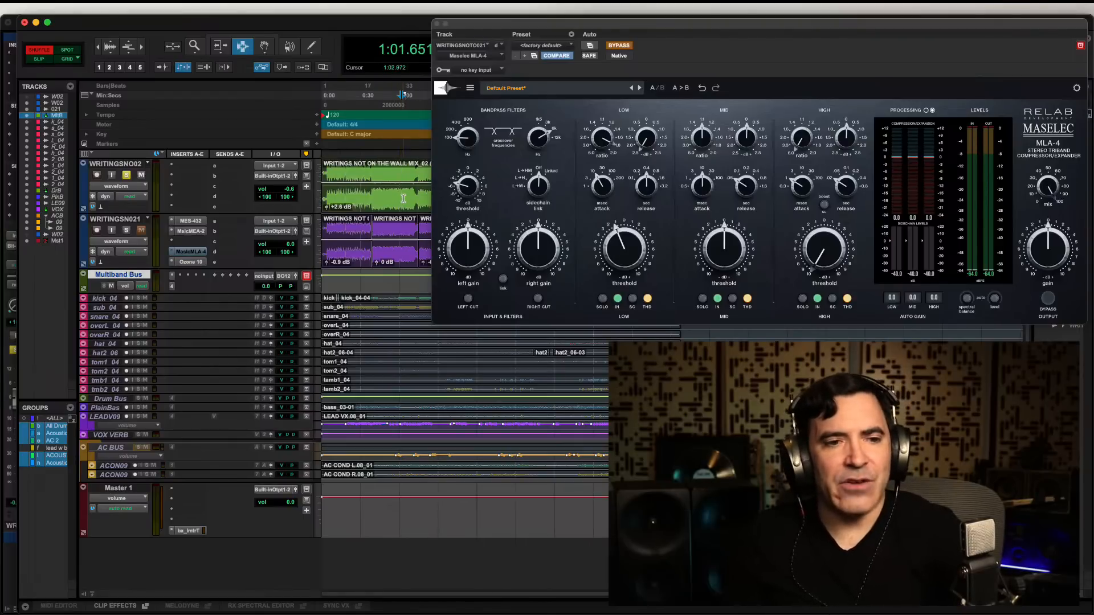
key(space)
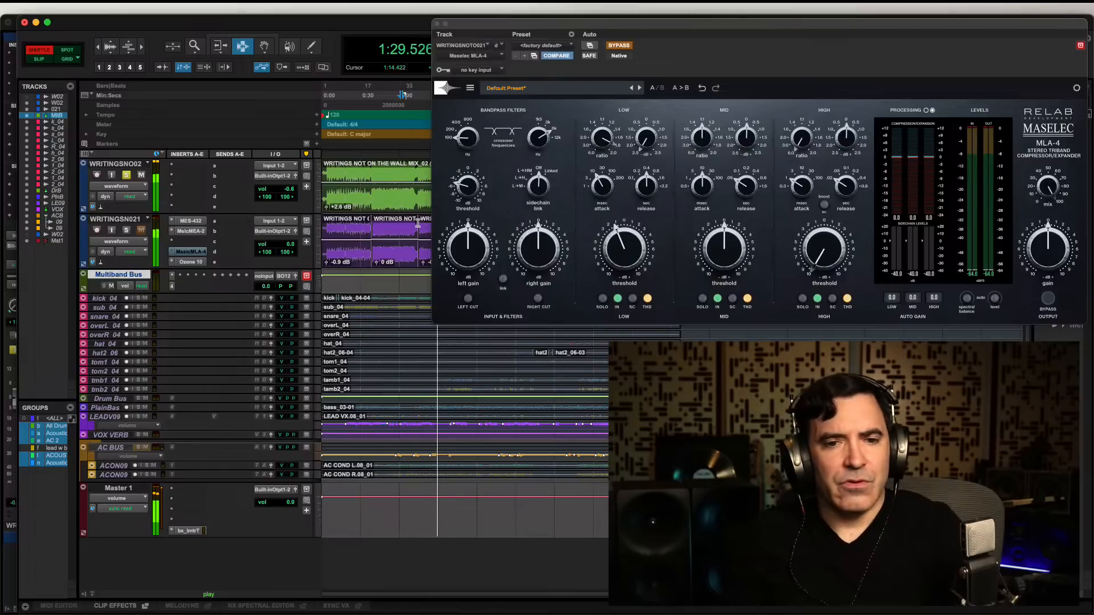
key(space)
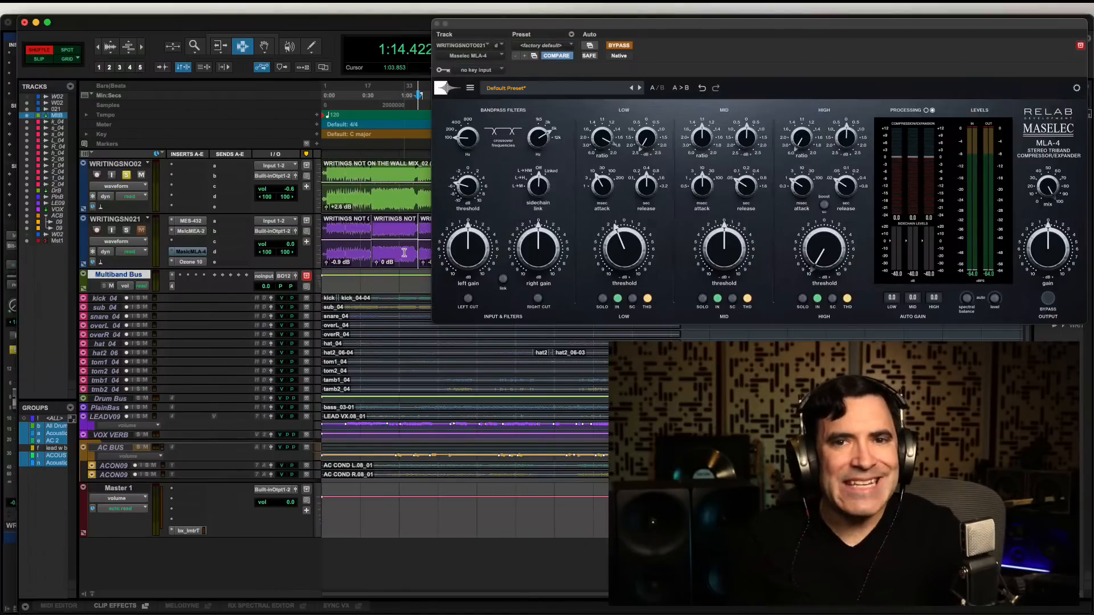
Play from 1:05.174 while alternating the solo between WRITINGSN021 and WRITINGSNO02 to compare them, ending on WRITINGSN021
click(126, 231)
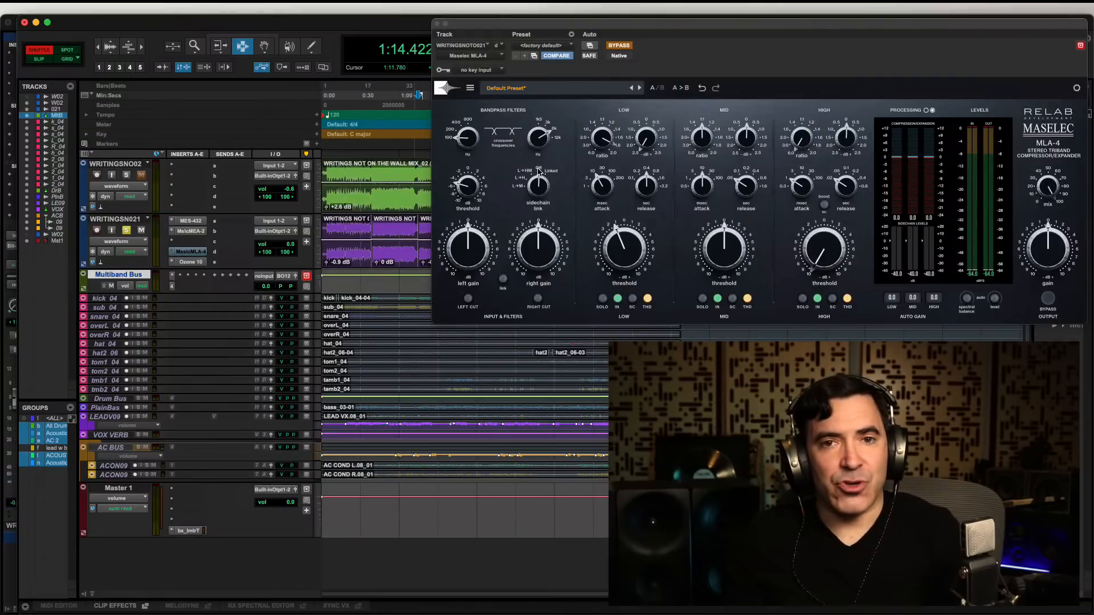
click(406, 241)
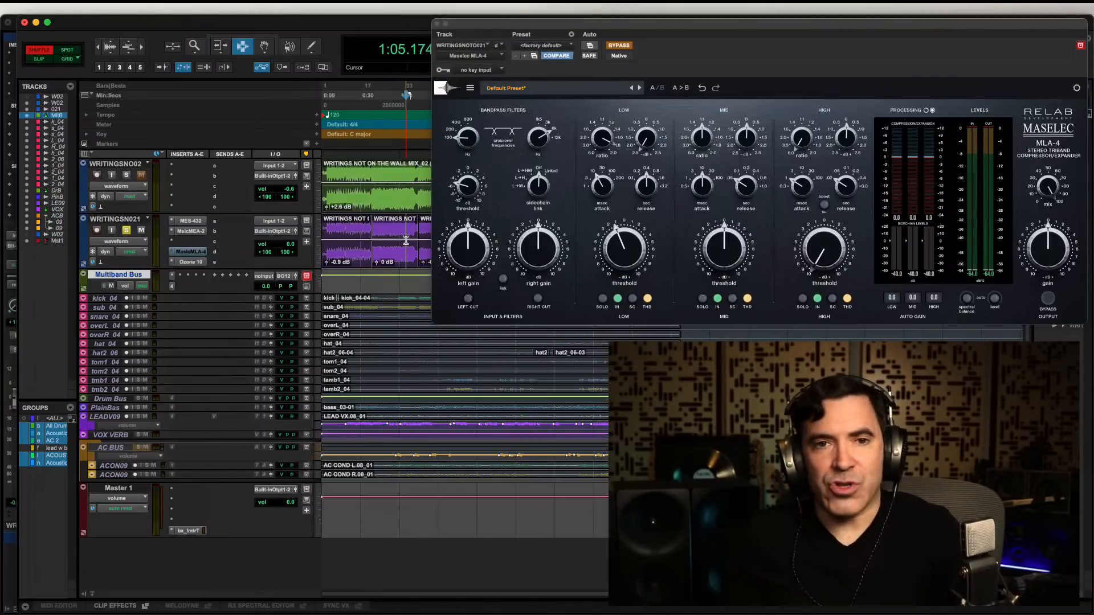
key(space)
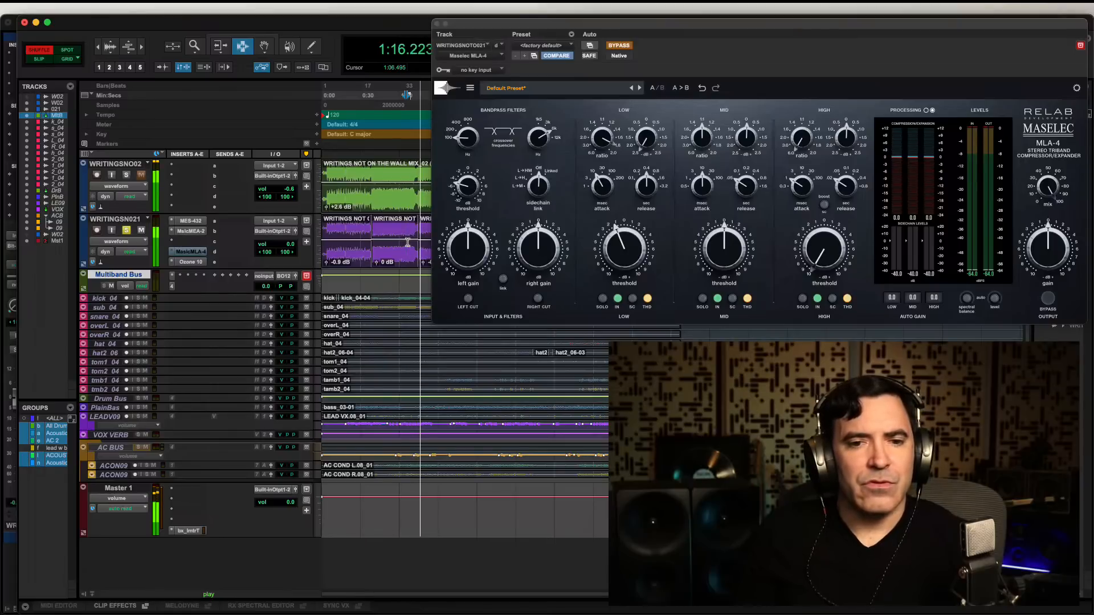
click(126, 175)
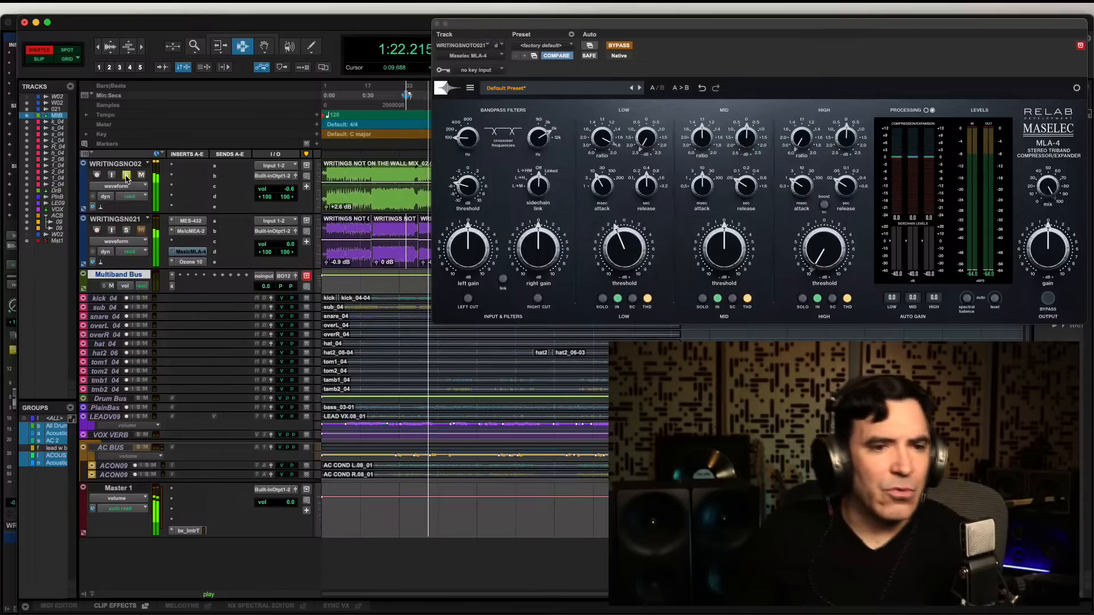
click(127, 231)
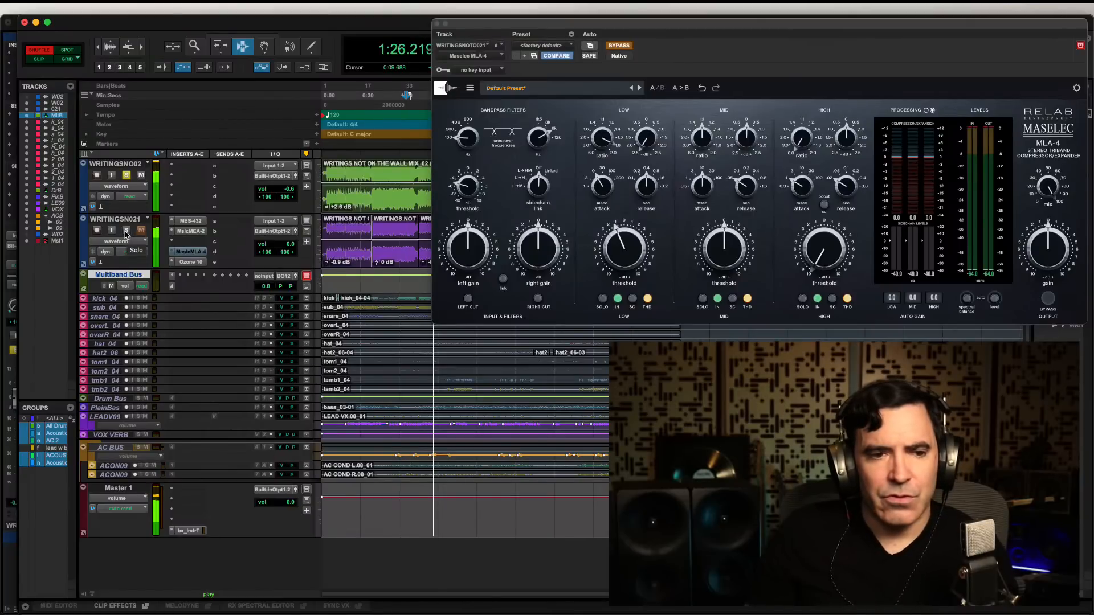
click(126, 231)
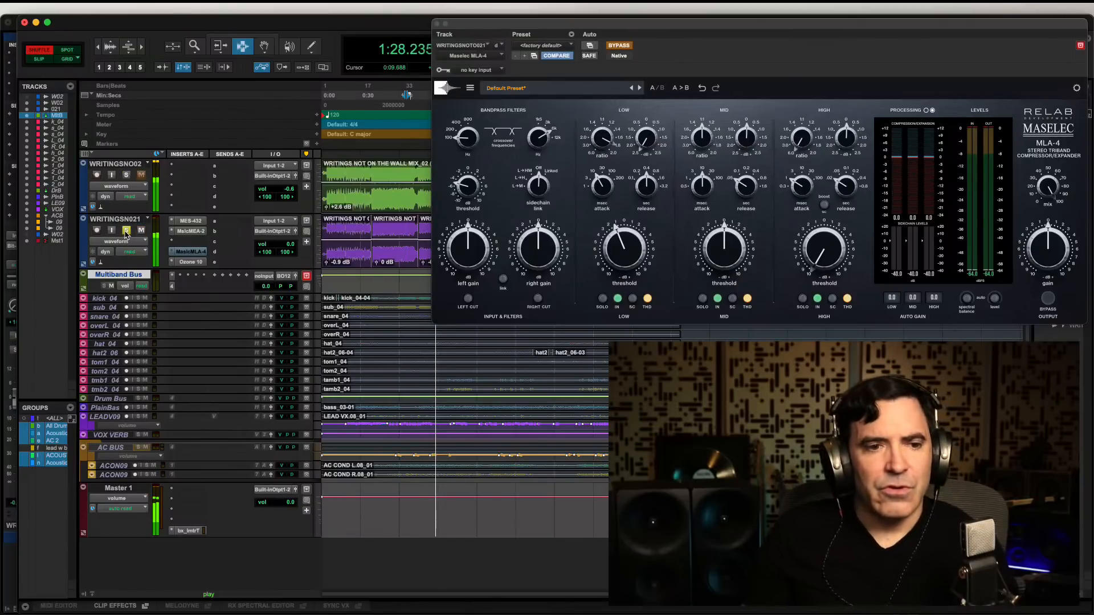
click(126, 175)
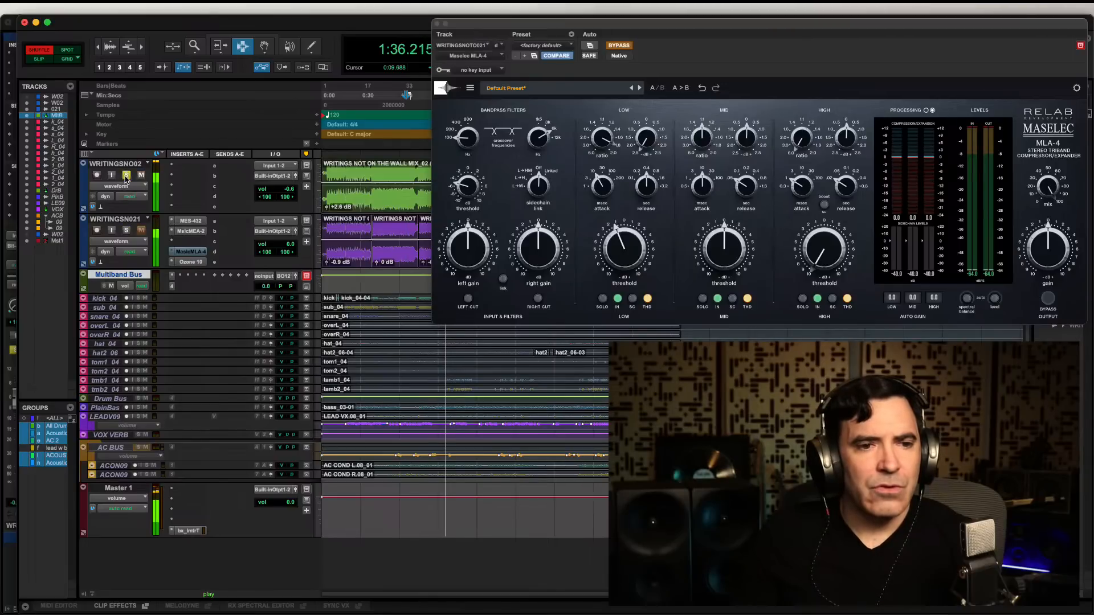
click(126, 230)
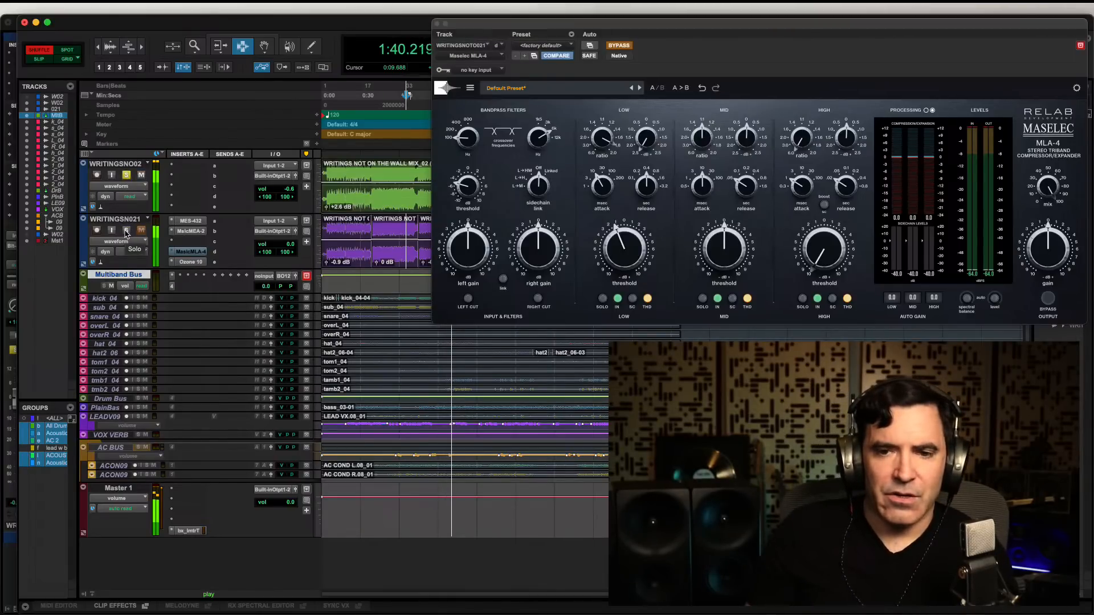
click(126, 230)
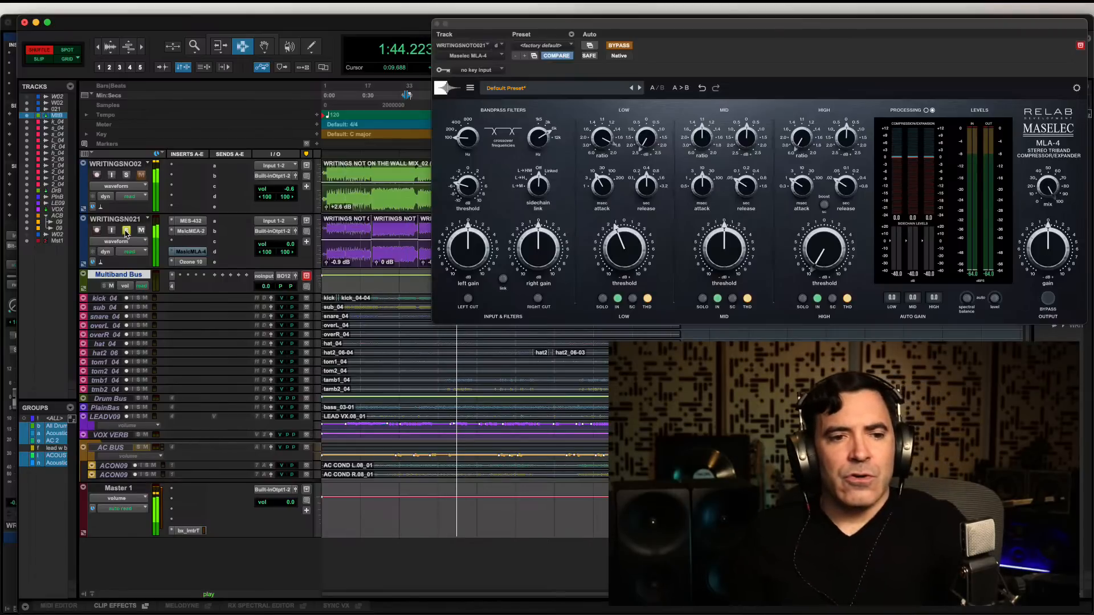
key(space)
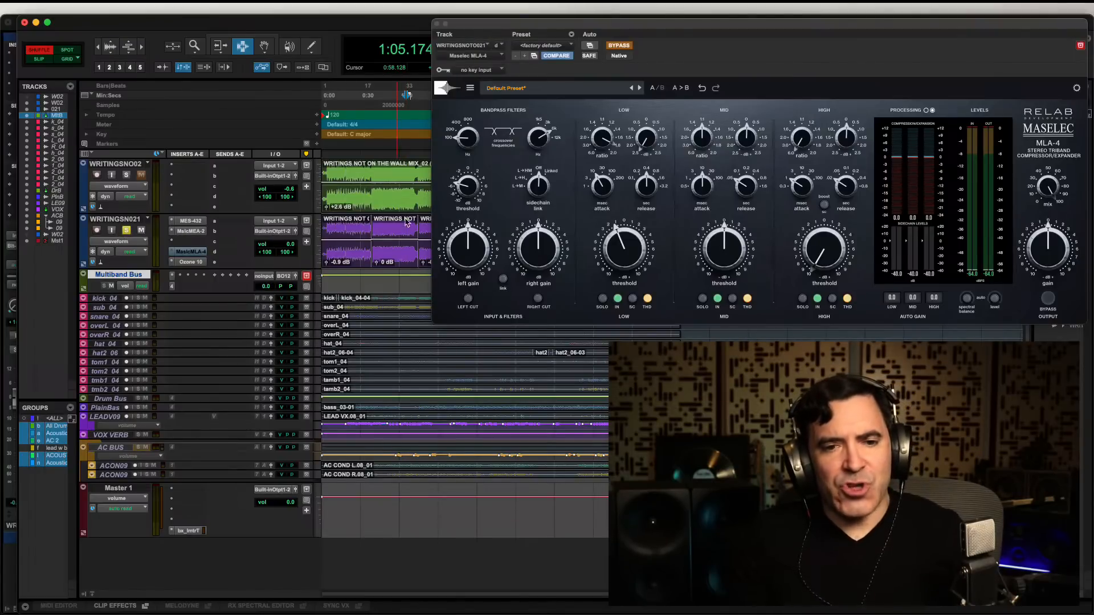
Play WRITINGSN021 from 1:14.422 and toggle the MLA-4 bypass to compare the sound, leaving the plug-in active
click(419, 242)
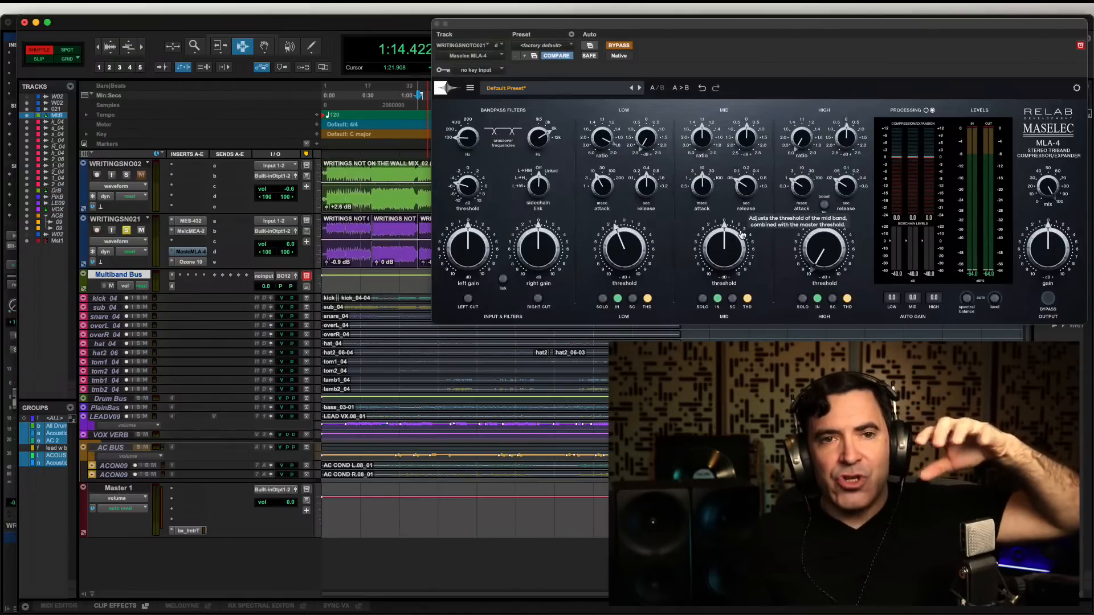
click(627, 48)
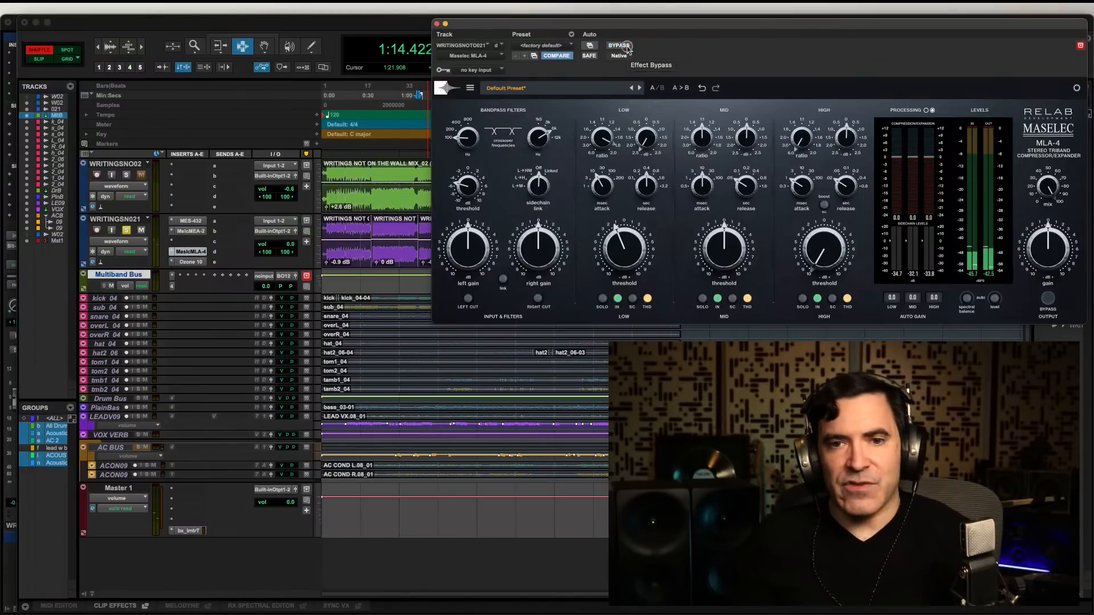
click(627, 47)
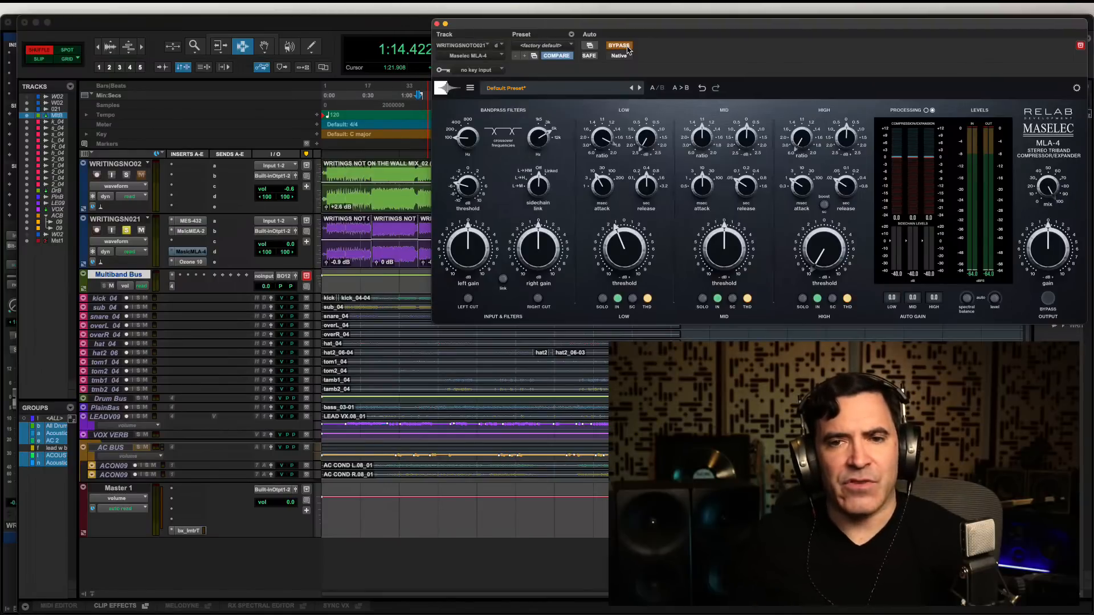
key(space)
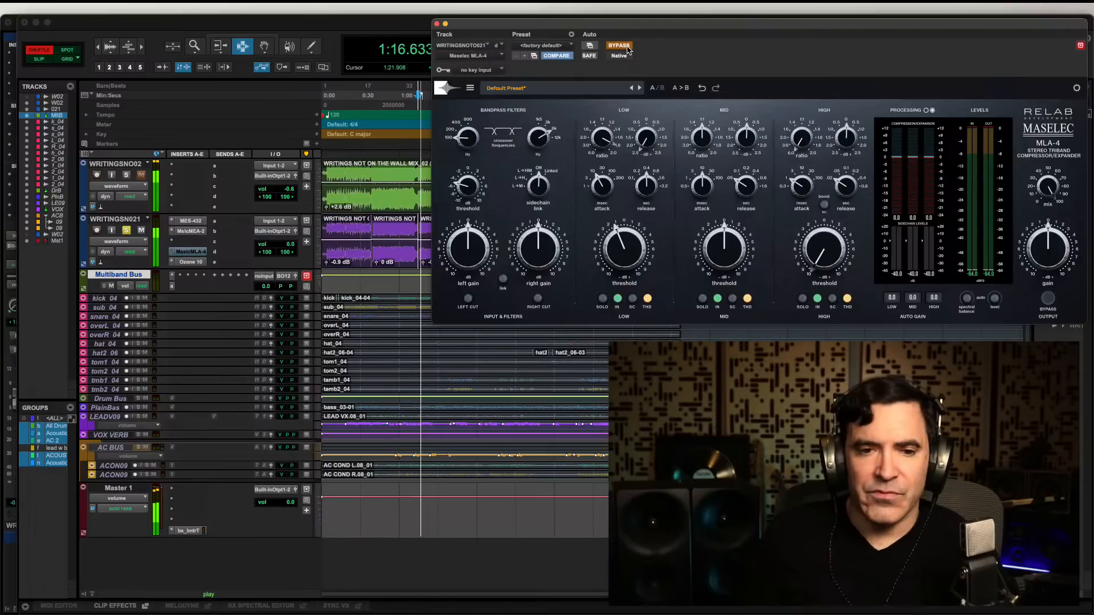
click(620, 46)
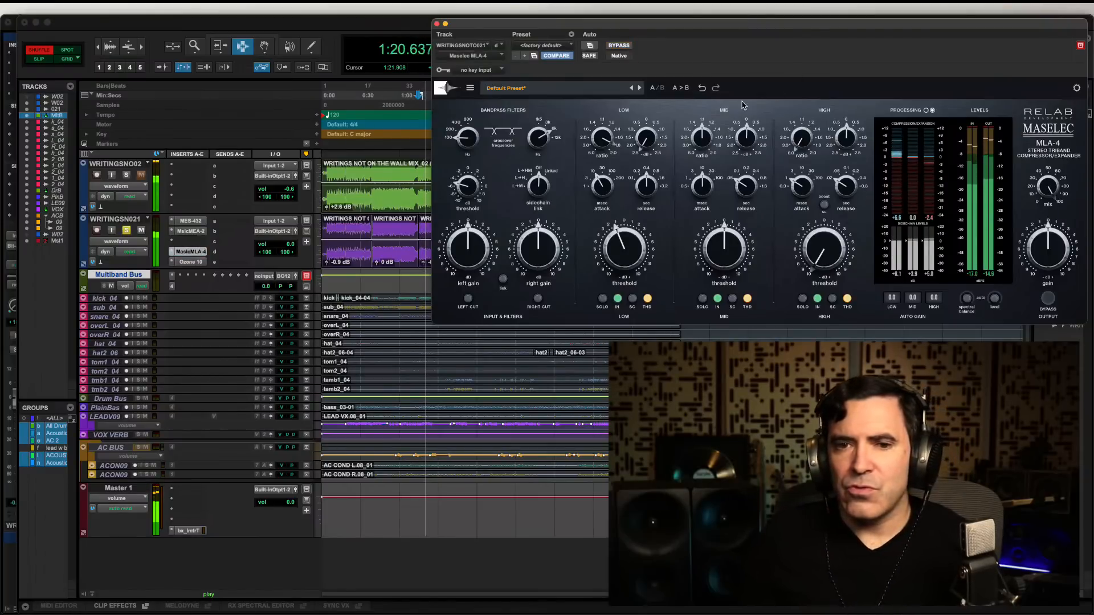
click(627, 47)
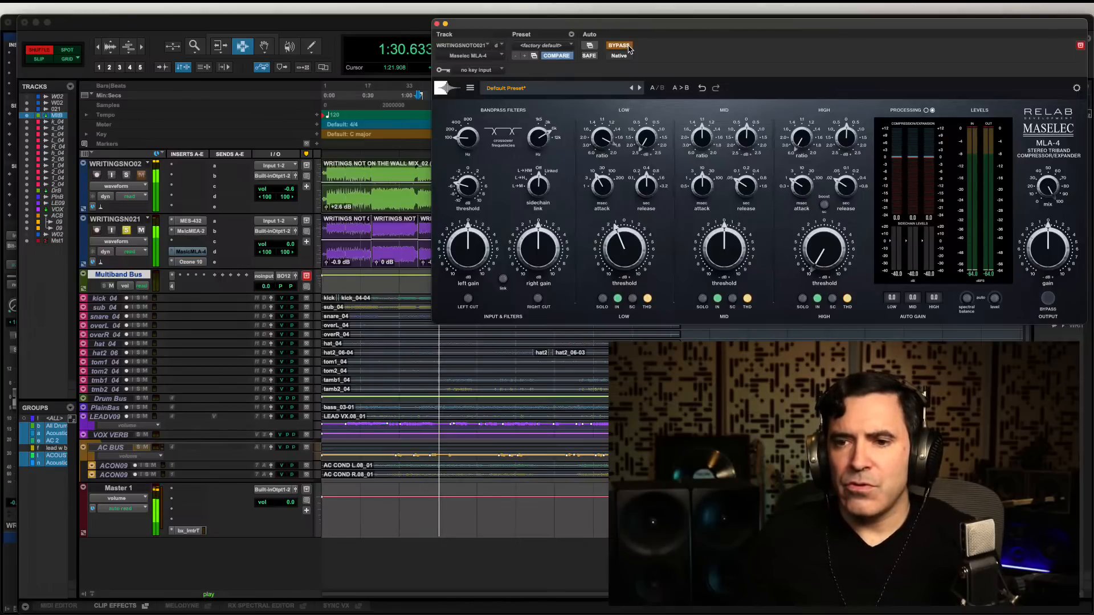
click(619, 46)
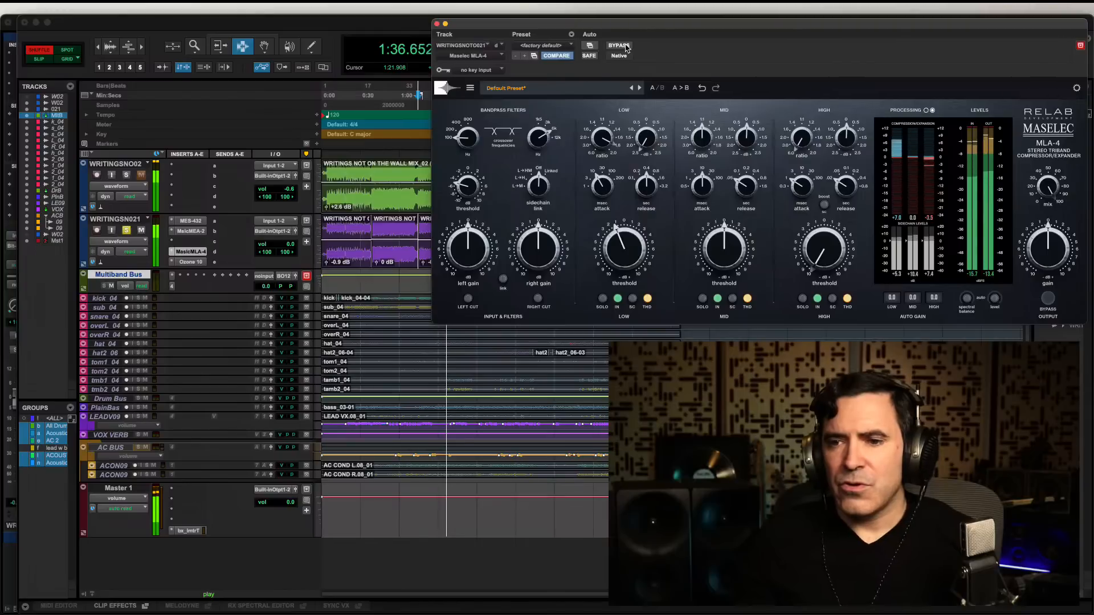
click(626, 48)
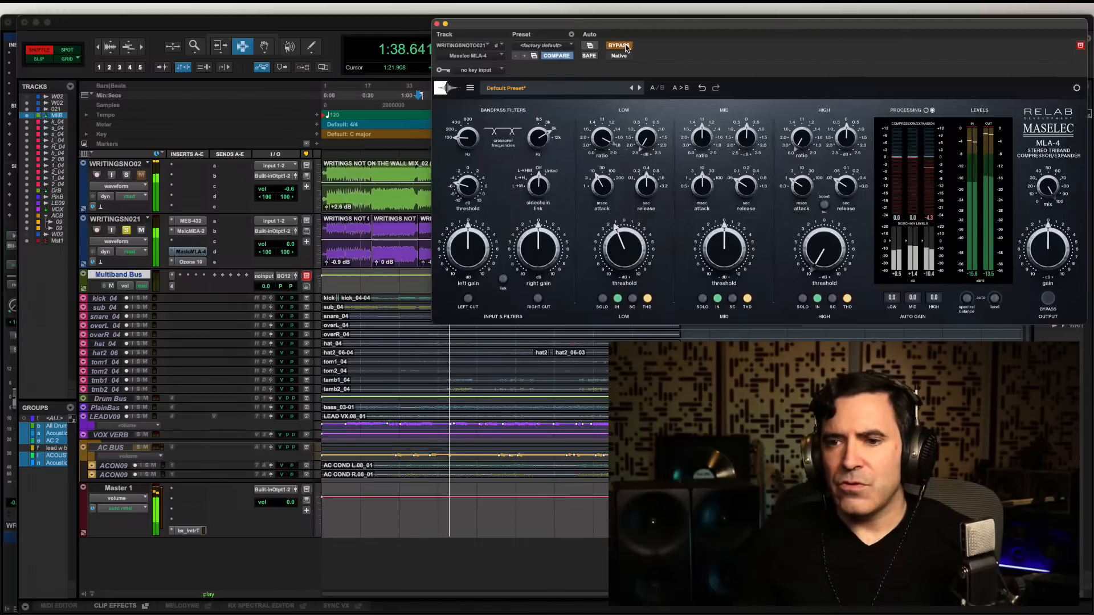
click(621, 46)
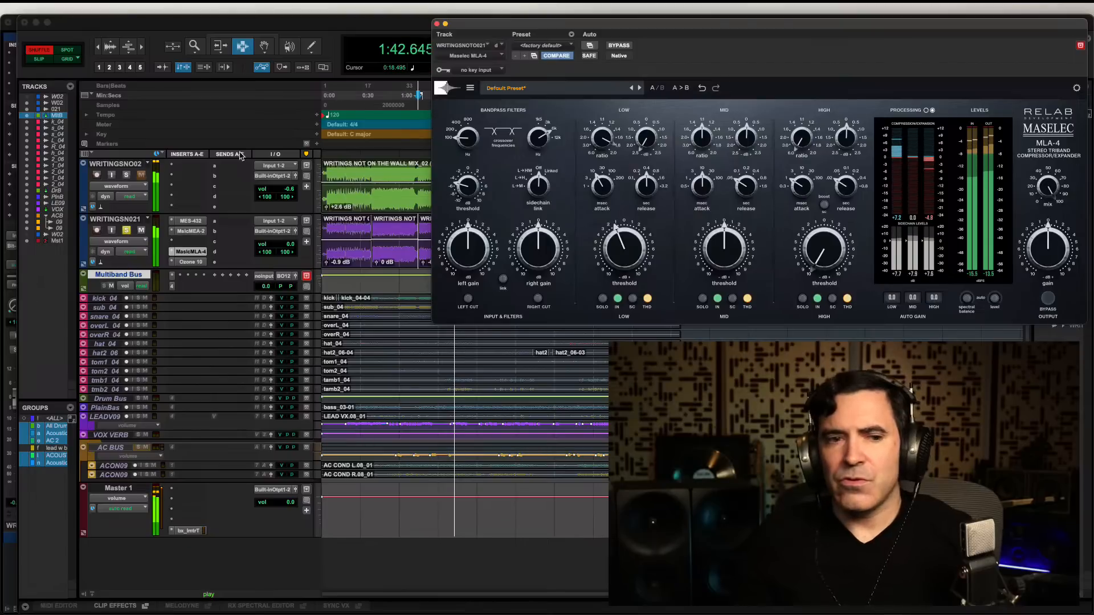
click(425, 108)
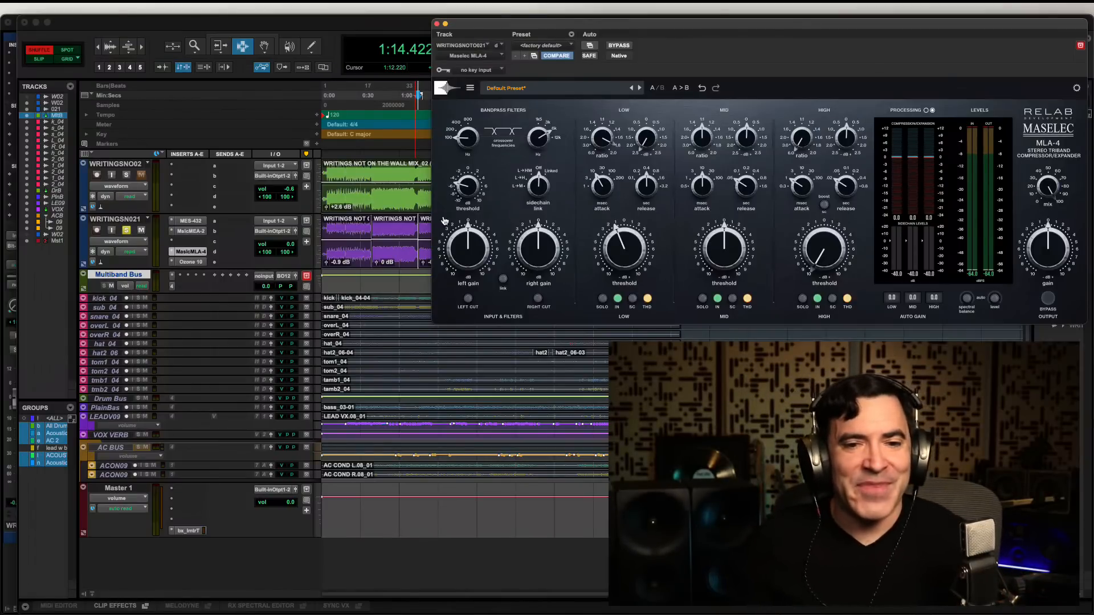
Place the playback cursor at 1:22.789 and reposition the MLA-4 window to uncover the session's Clips list
click(428, 232)
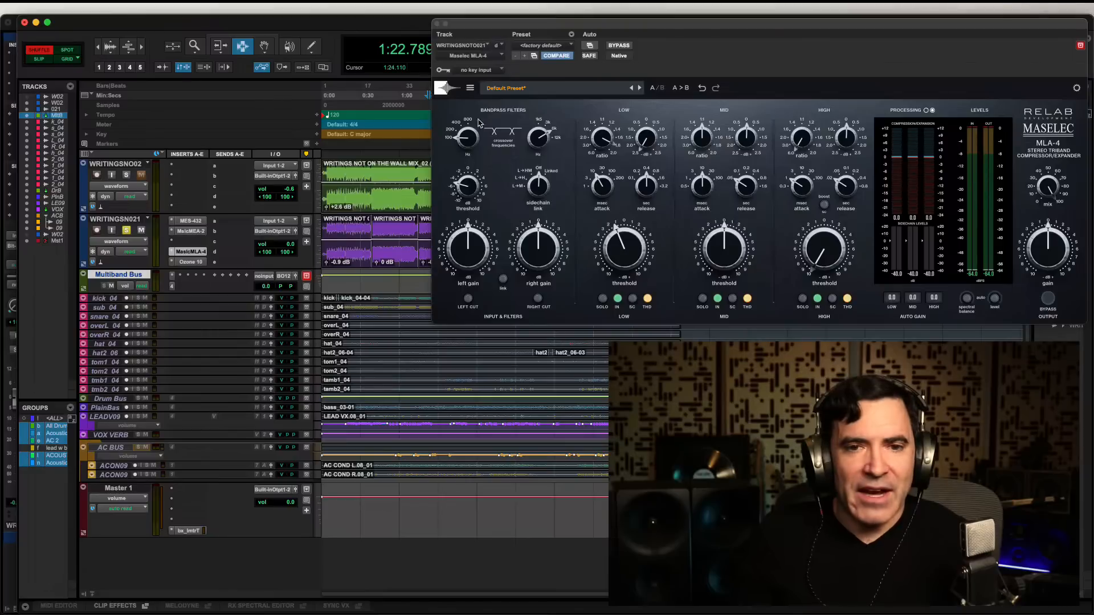
drag(536, 33, 568, 32)
click(447, 232)
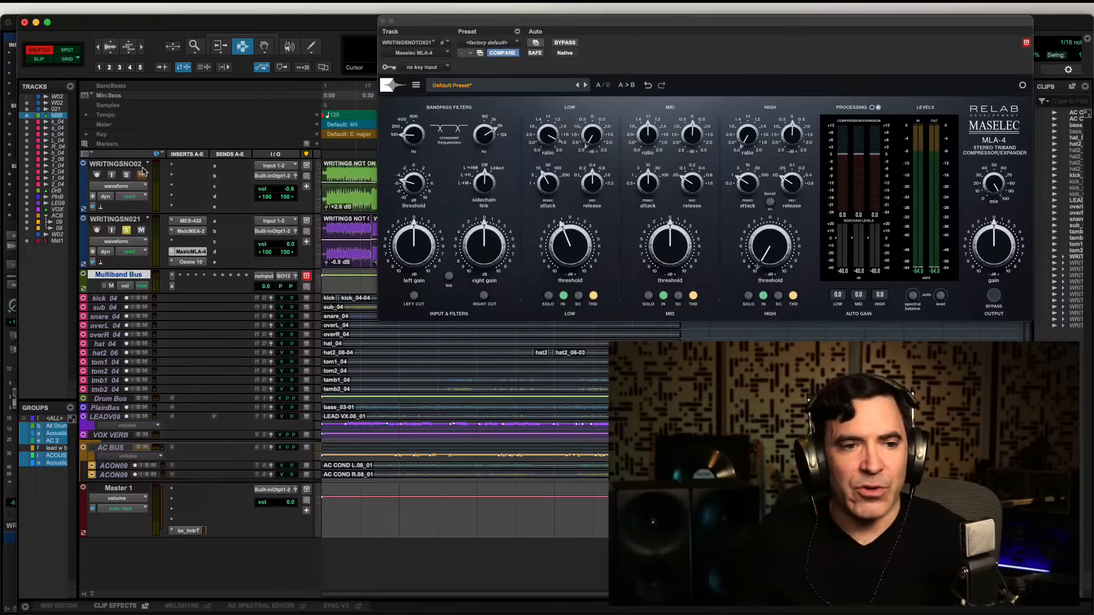
Play WRITINGSNO02 soloed and compare it with WRITINGSN021, first with the MLA-4 bypassed and then with it active
click(126, 175)
key(space)
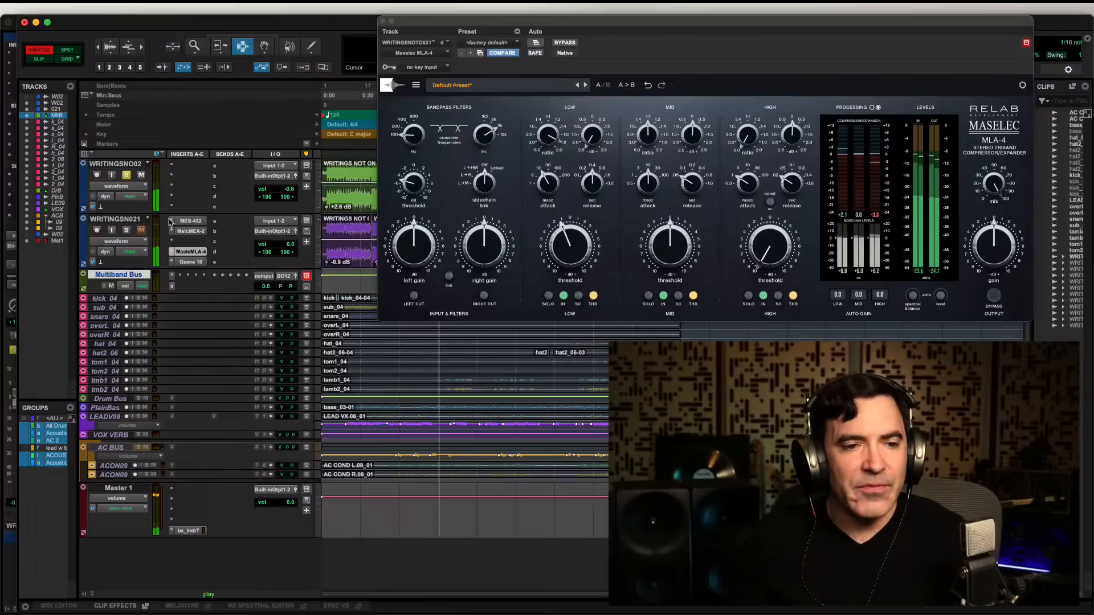
super+click(190, 252)
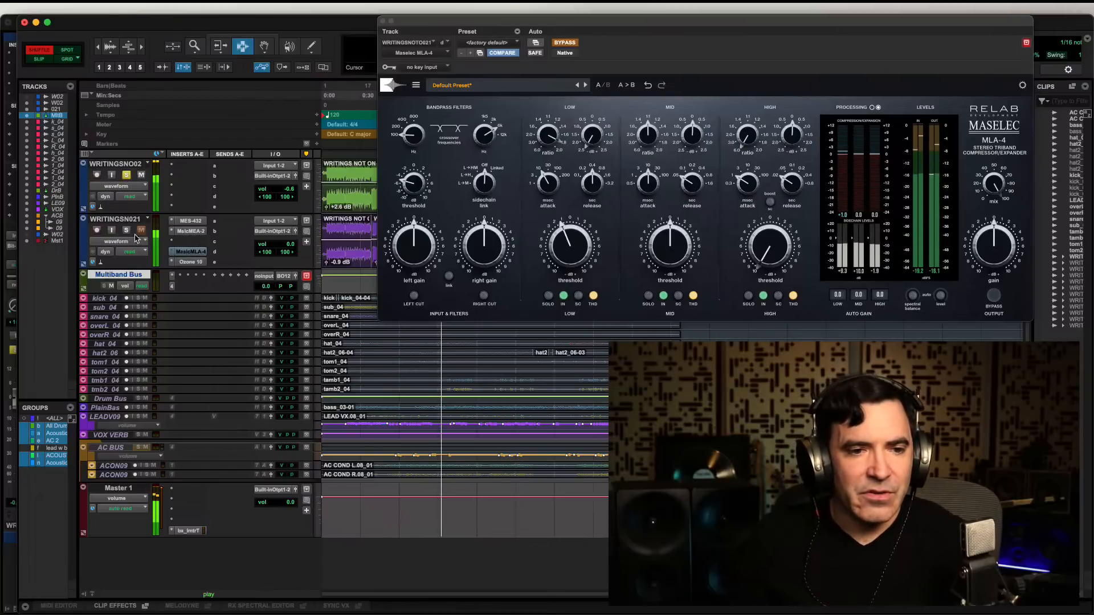
click(127, 230)
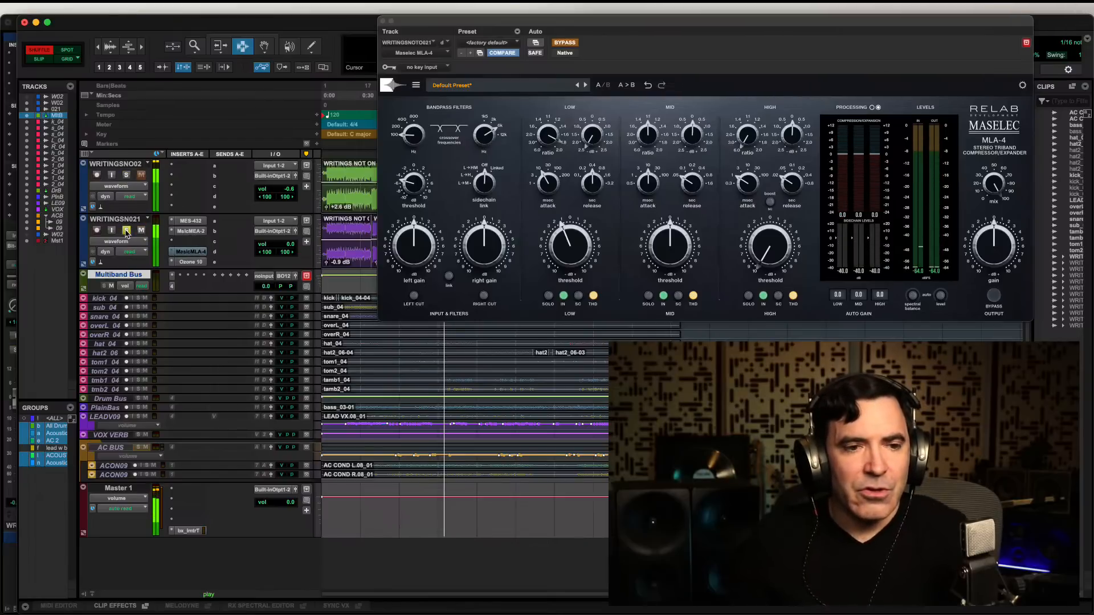
super+click(191, 251)
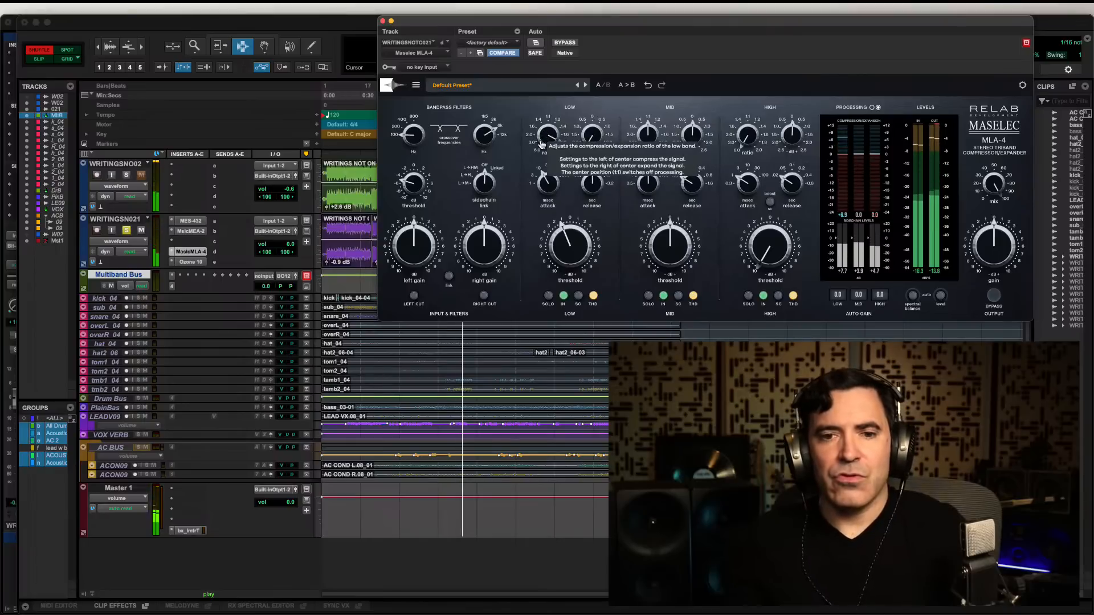
Alternate the solo between WRITINGSNO02 and WRITINGSN021 during playback, ending on WRITINGSN021, and stop playback
click(126, 175)
click(127, 230)
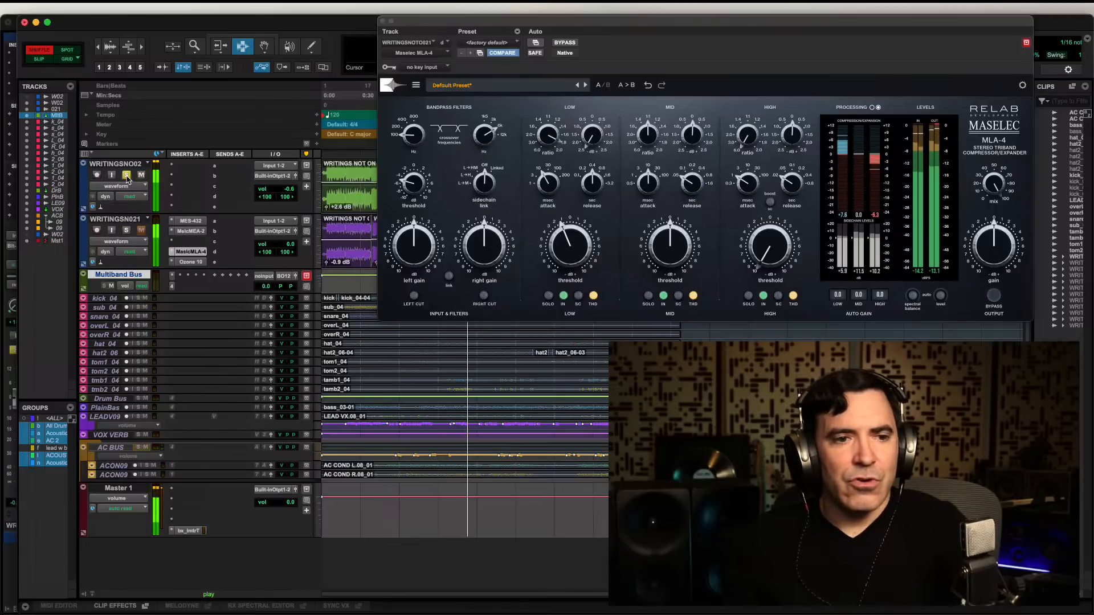
click(126, 230)
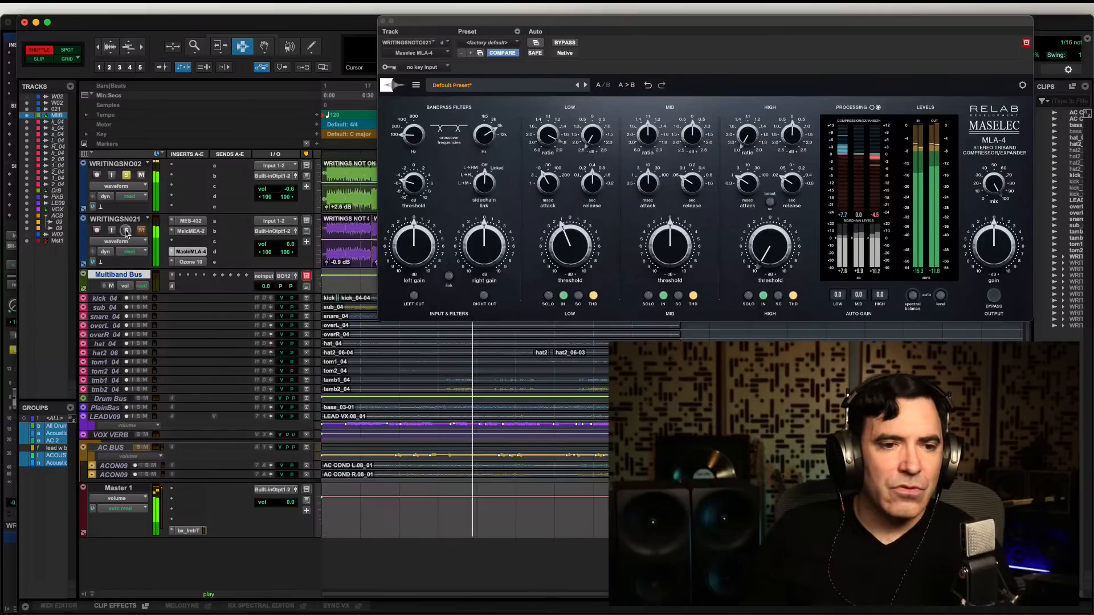
key(space)
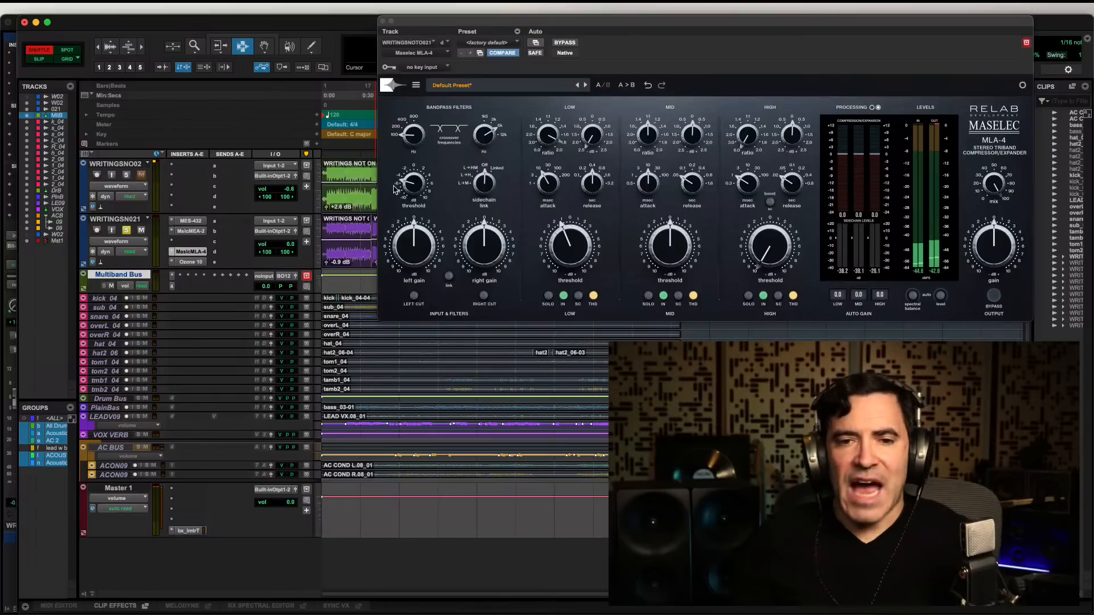
Turn the MLA-4's low-band ratio from the expansion side to the compression side
click(364, 195)
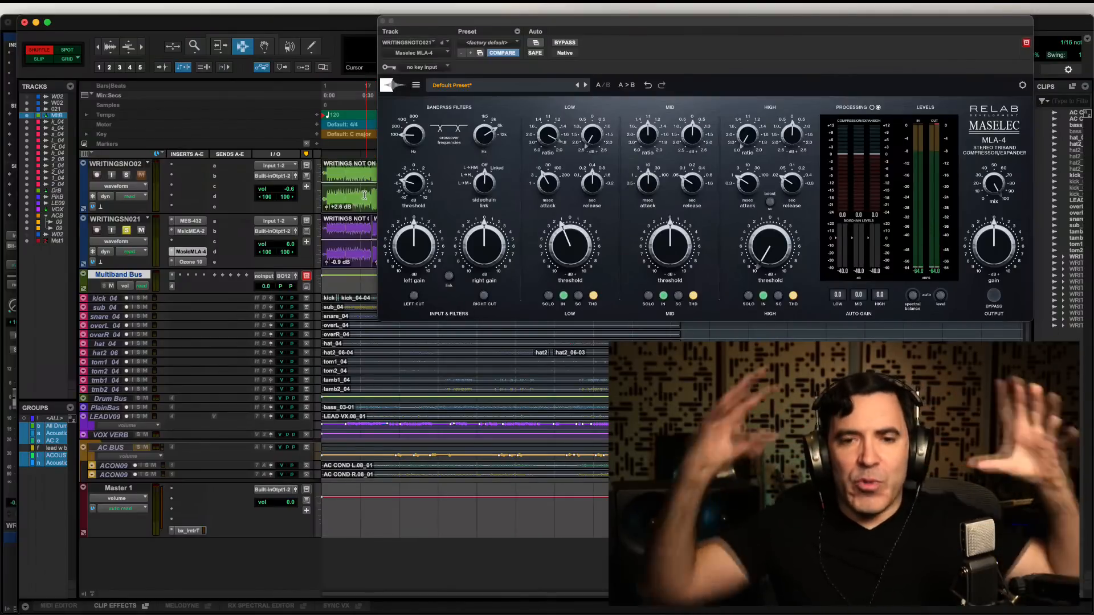
click(565, 51)
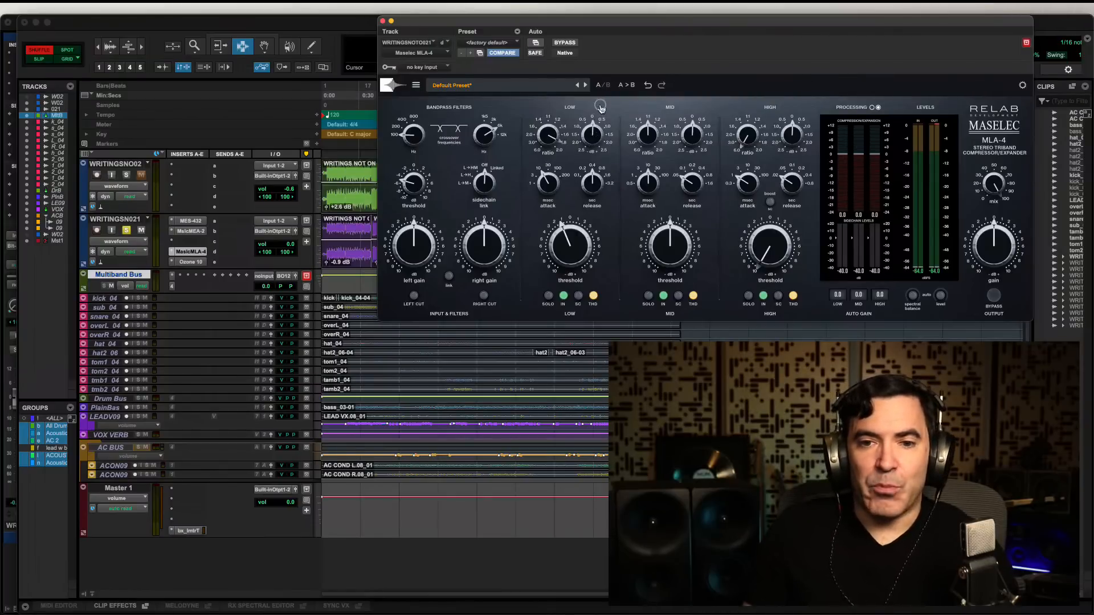
drag(550, 138, 531, 161)
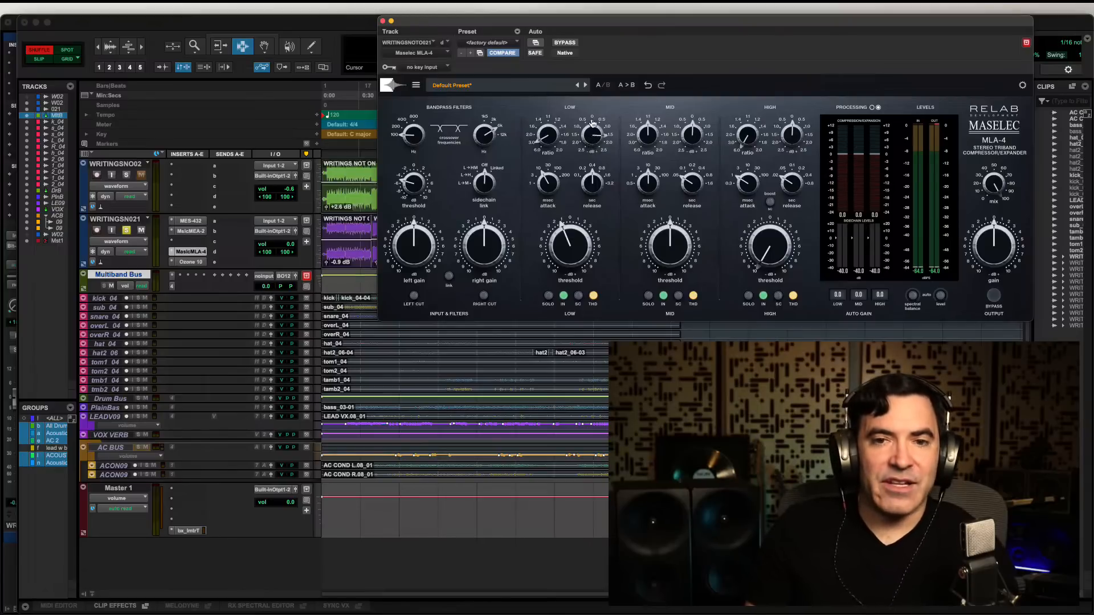
Reposition the MLA-4 window below the transport counter, play WRITINGSN021 from 1:30.715 to hear the compressed low band, and stop
drag(551, 24, 474, 268)
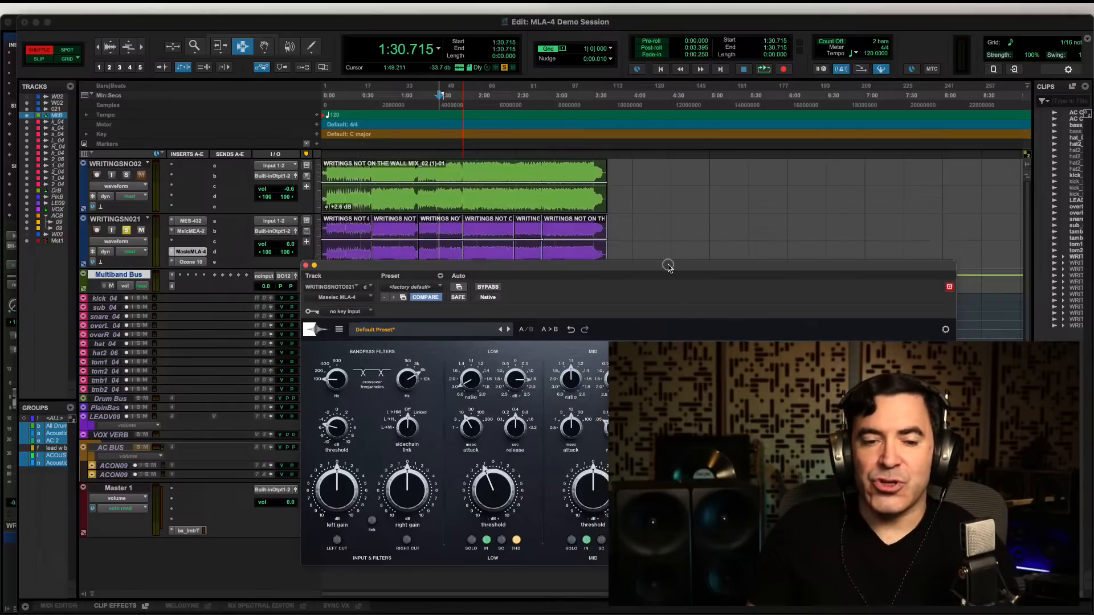
drag(668, 266, 715, 73)
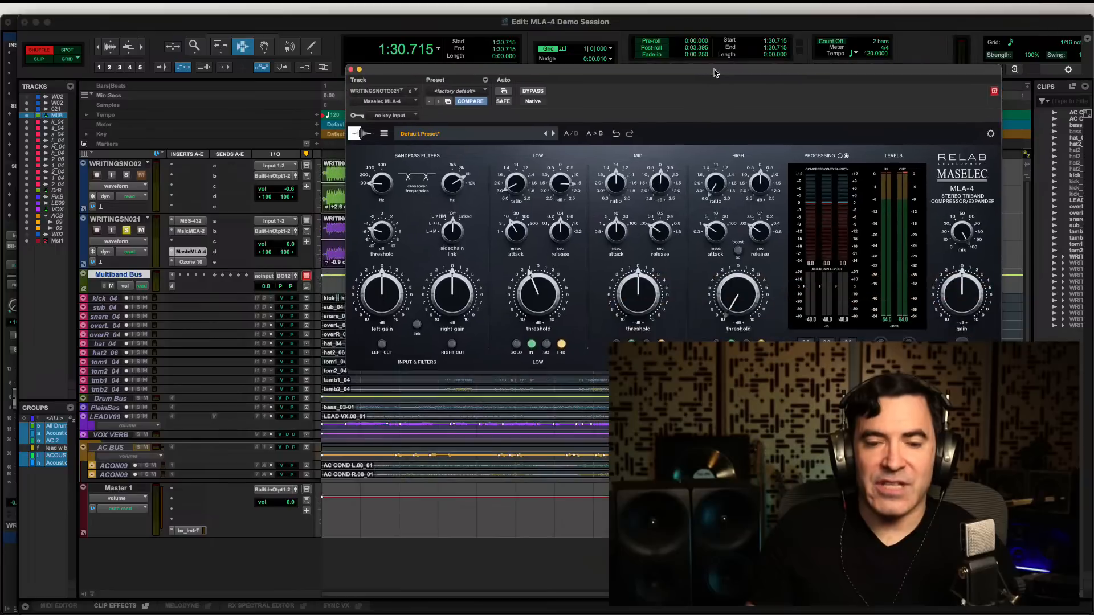
key(space)
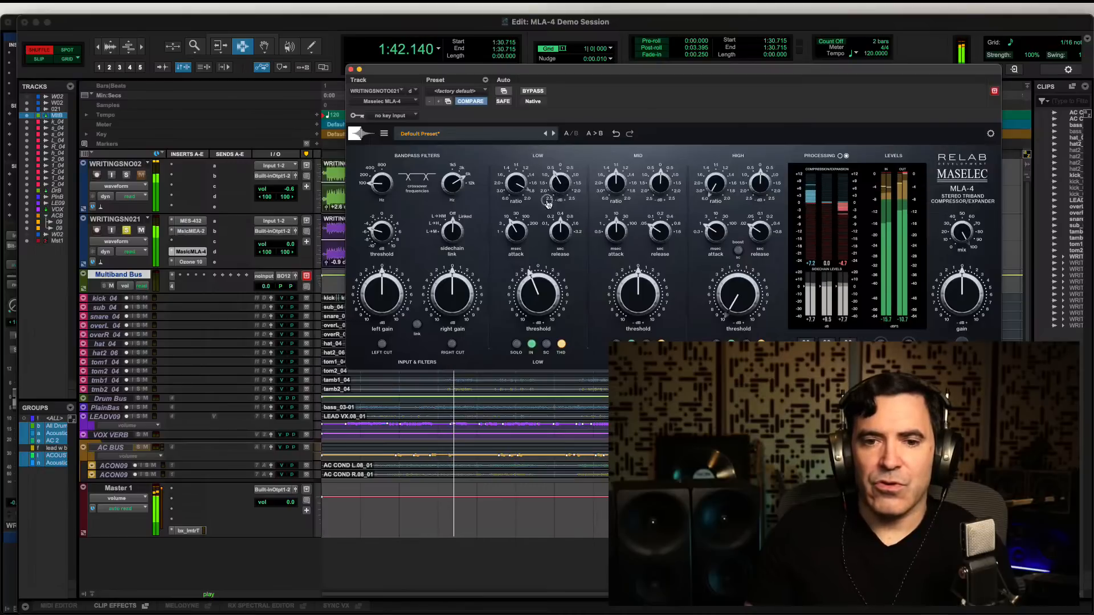
key(space)
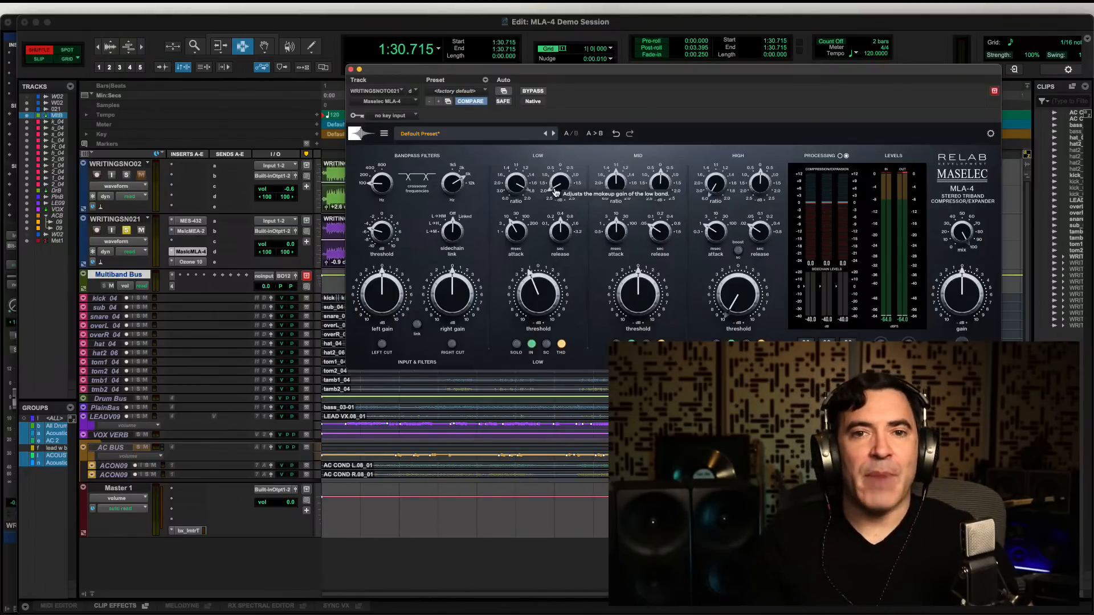
Close the MLA-4 window and make the WRITINGSNO02, WRITINGSN021 and Multiband Bus tracks inactive
click(350, 69)
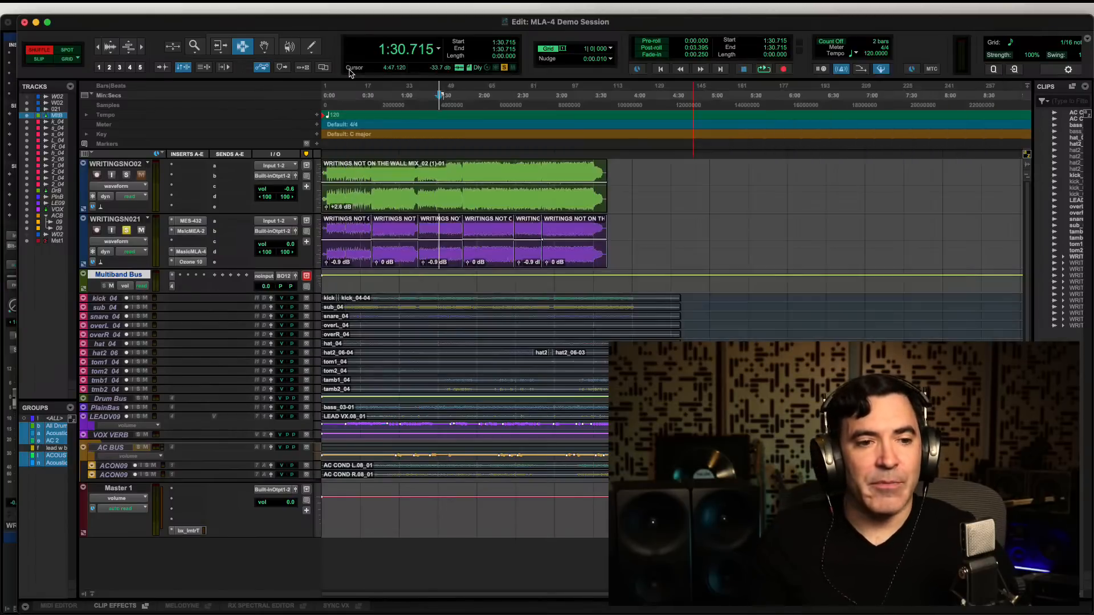
click(117, 165)
shift+click(134, 276)
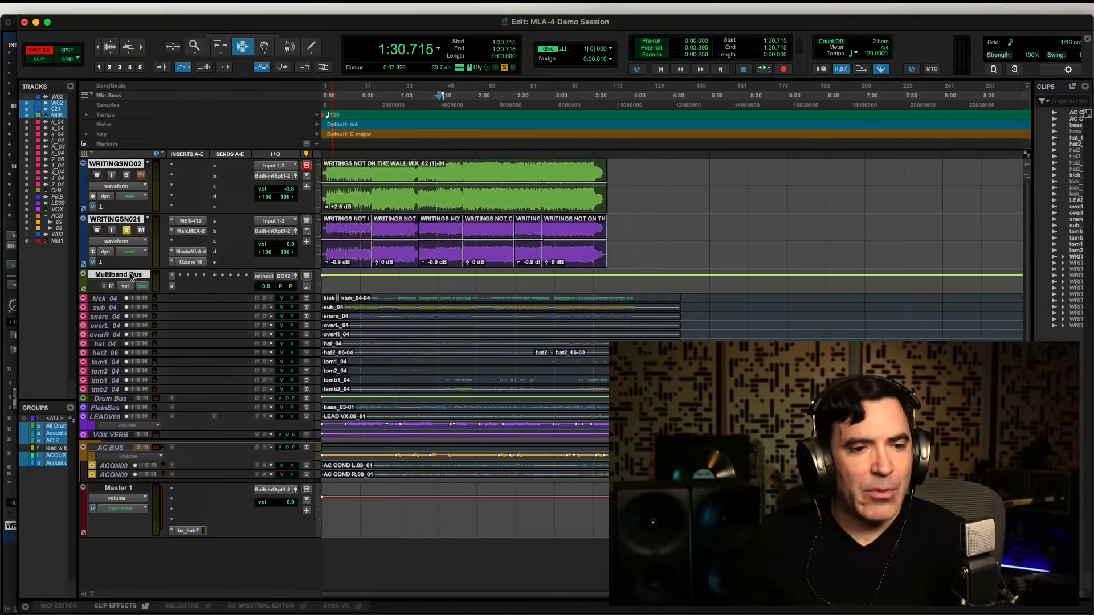
click(173, 5)
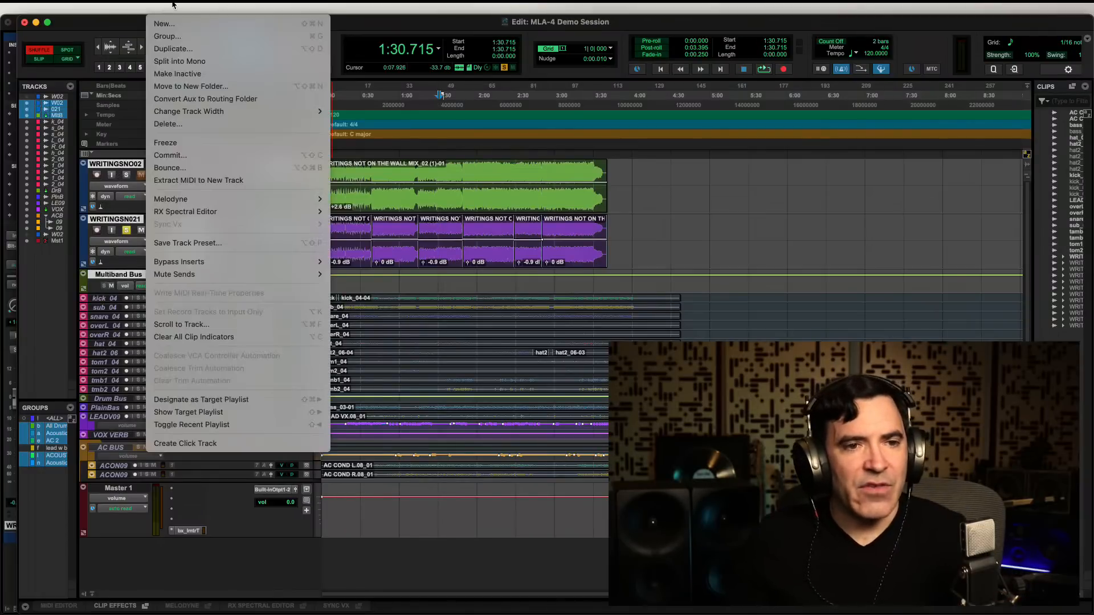
click(203, 74)
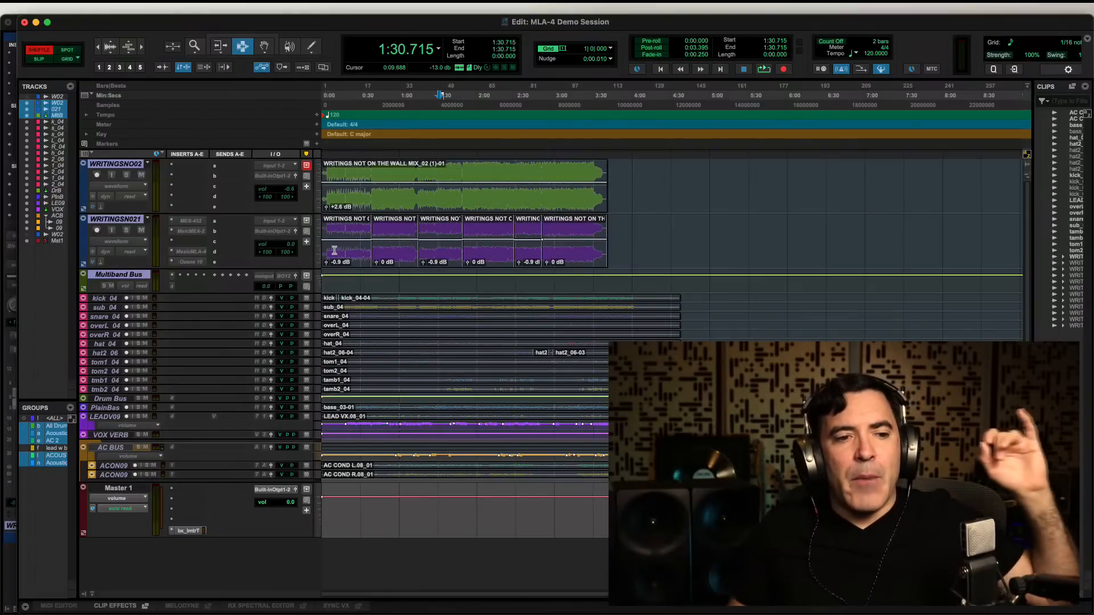
Make all tracks from kick_04 through PlainBas, including the Drum Bus, active
click(390, 308)
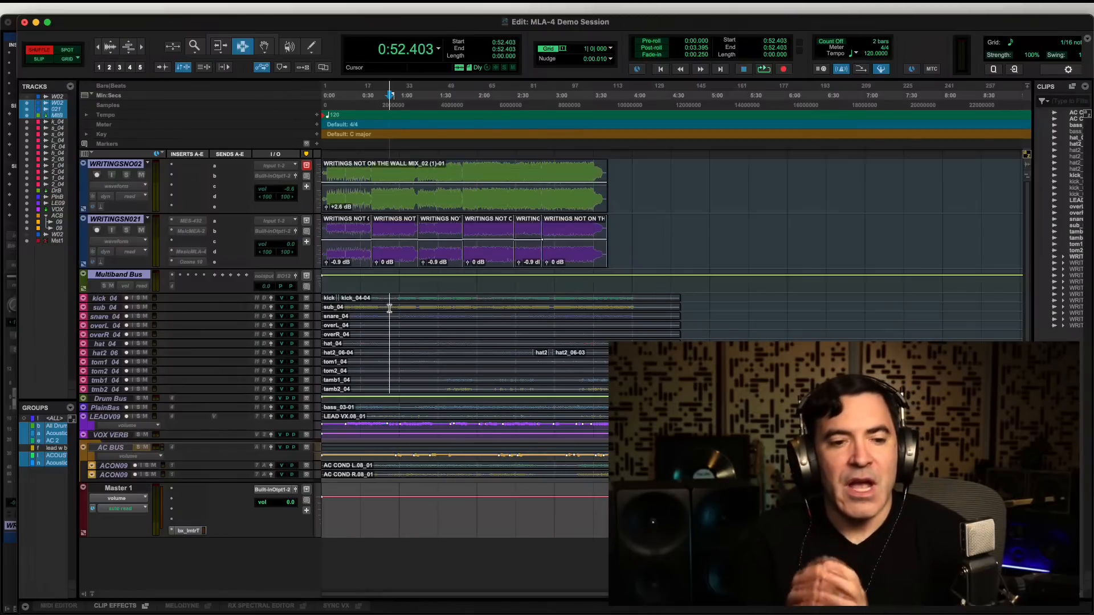
super+click(147, 276)
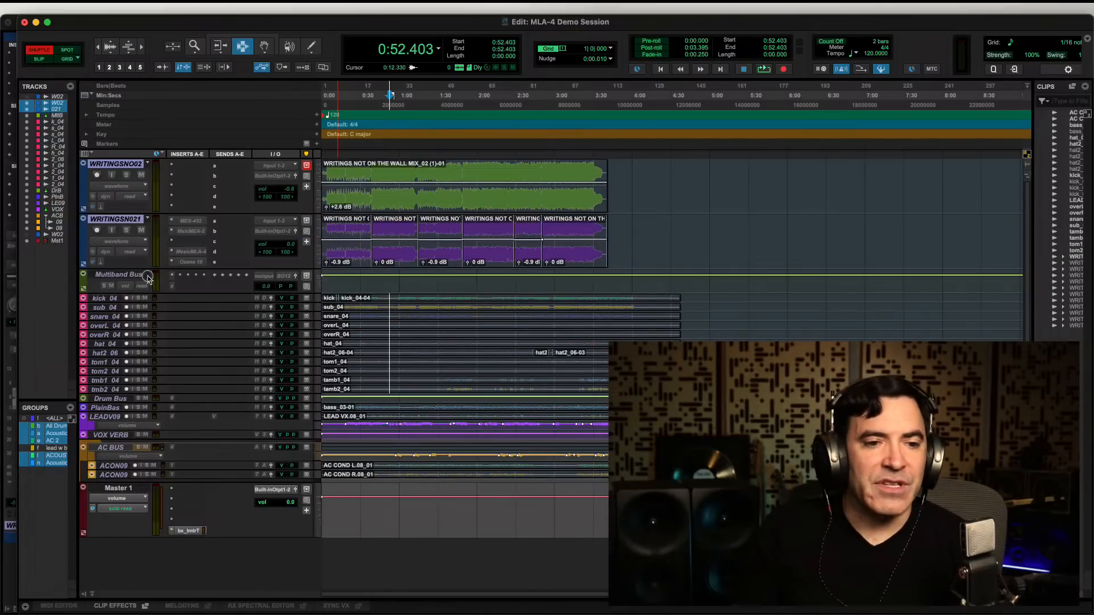
click(102, 299)
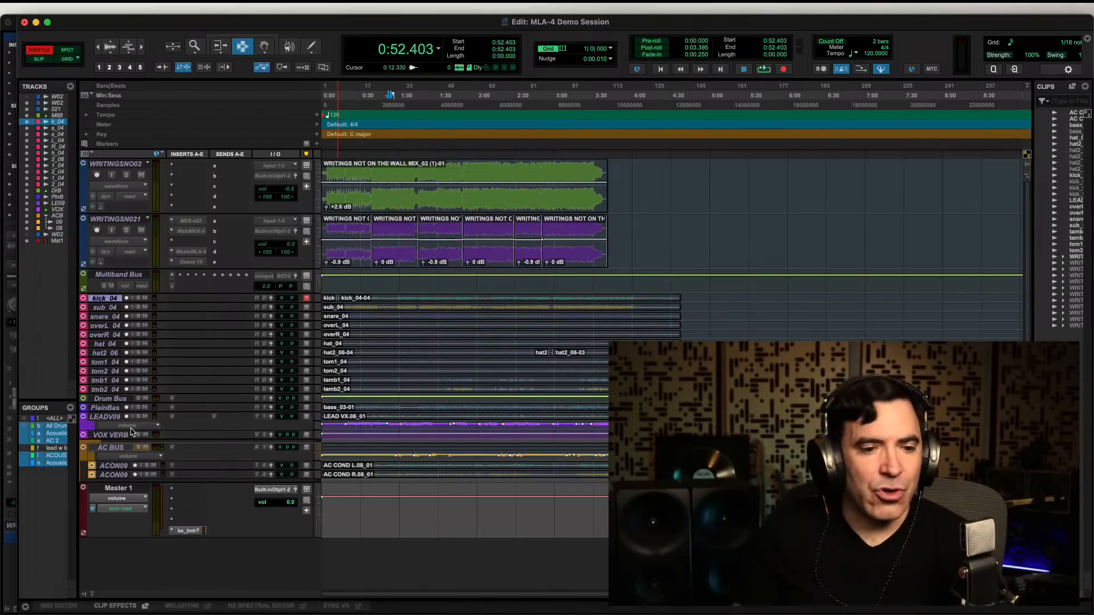
shift+click(107, 408)
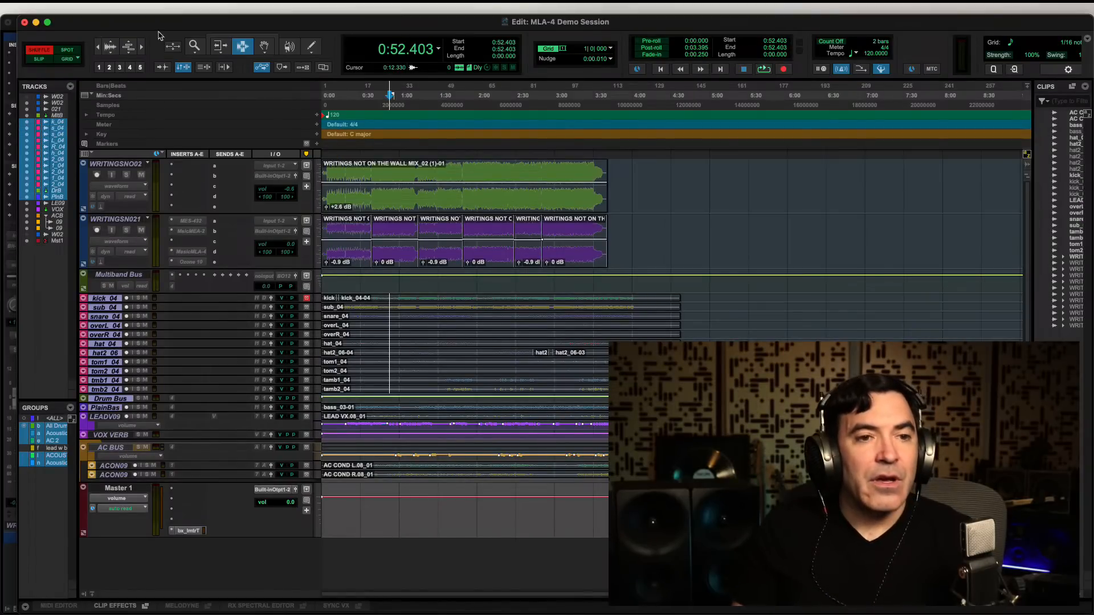
click(167, 5)
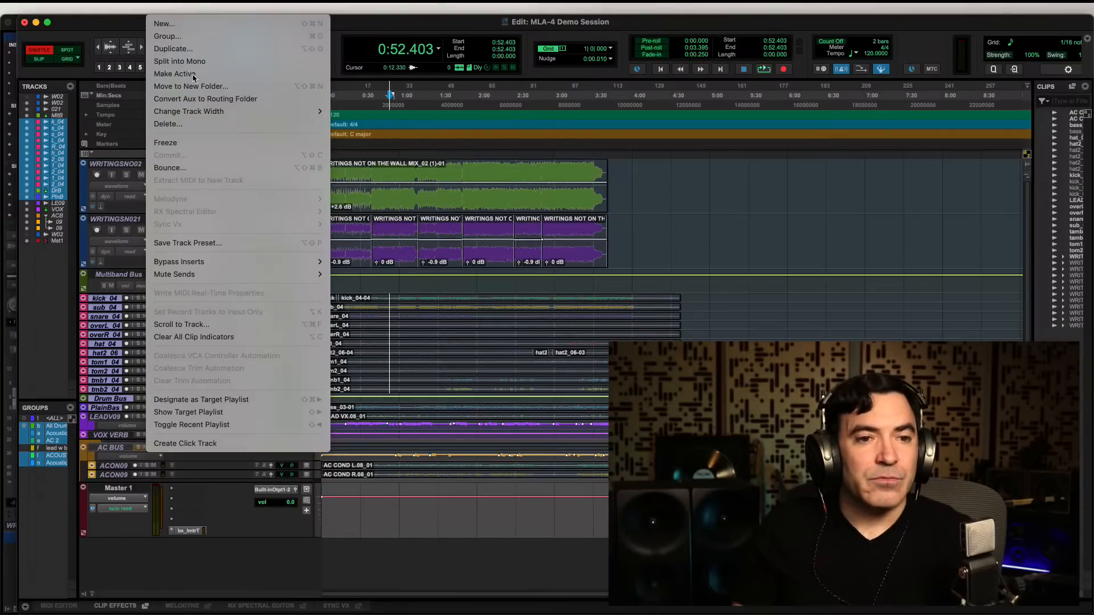
click(174, 73)
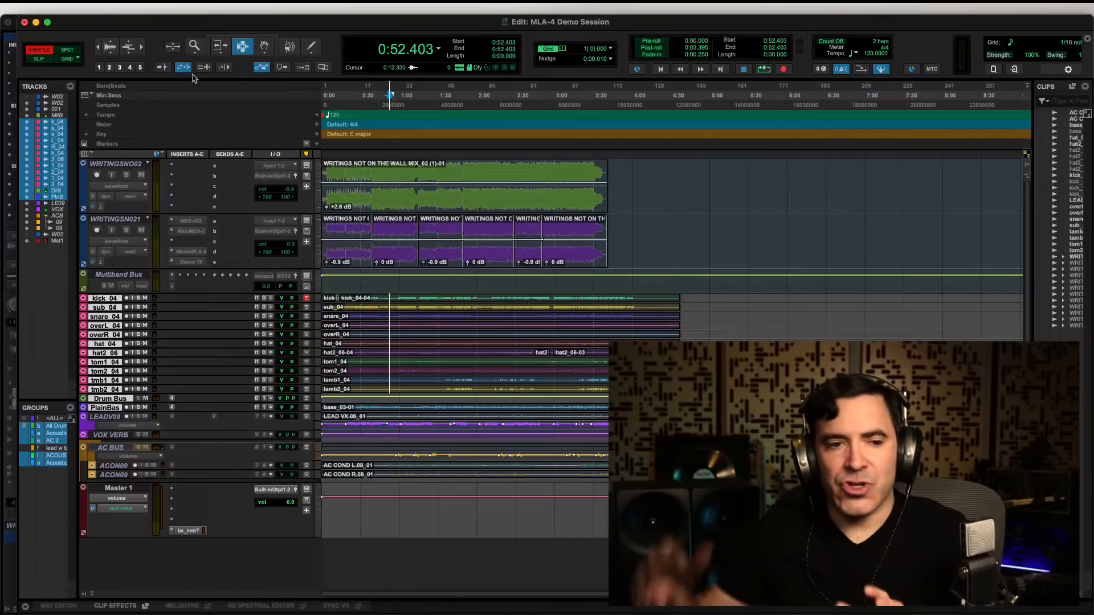
Open the MLA-4 on the Plain Bass track, move its window clear of the tracks, and place the playback cursor at 2:44.257
click(172, 408)
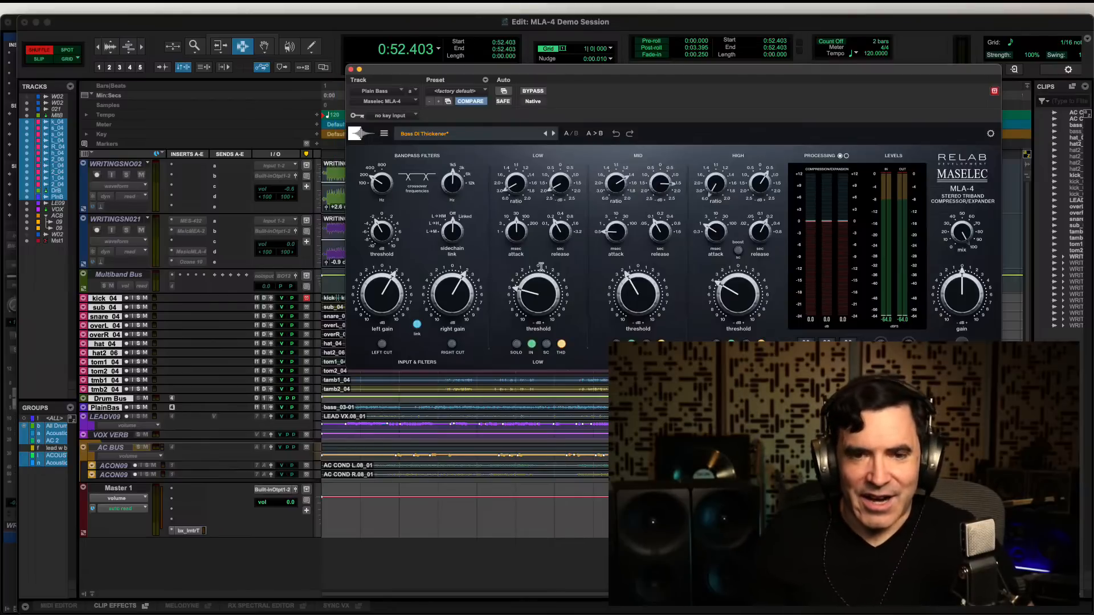
drag(588, 69, 733, 4)
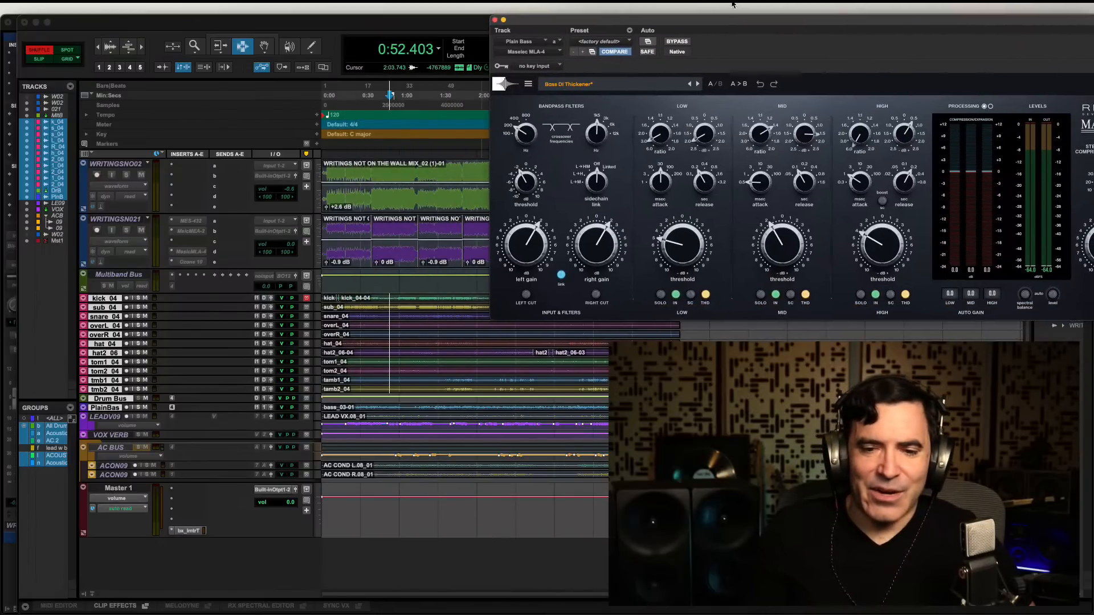
click(533, 377)
click(534, 377)
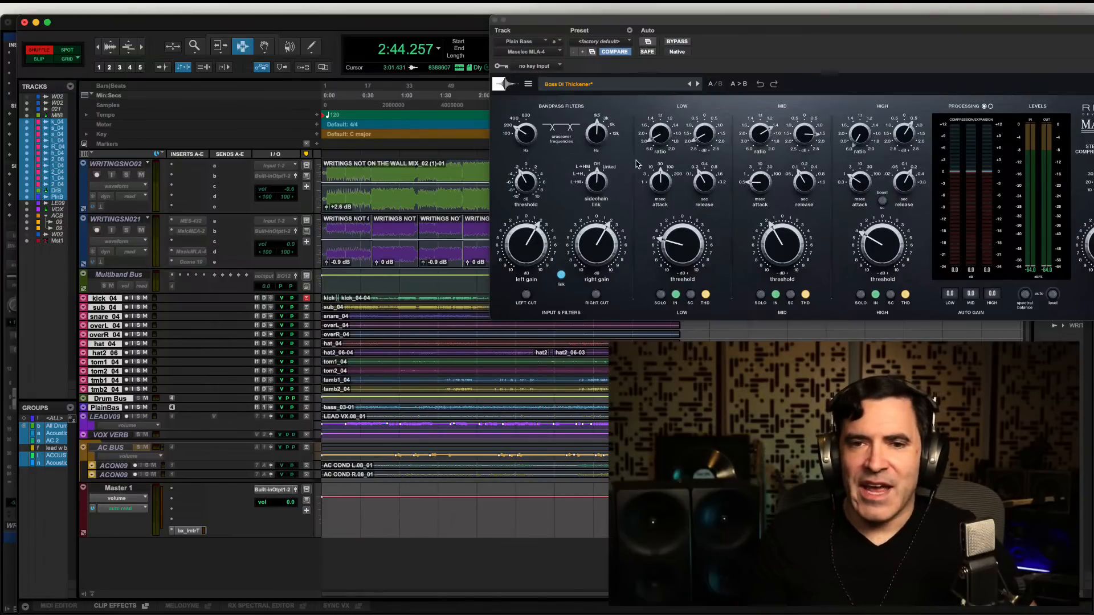
click(690, 22)
drag(689, 21, 674, 24)
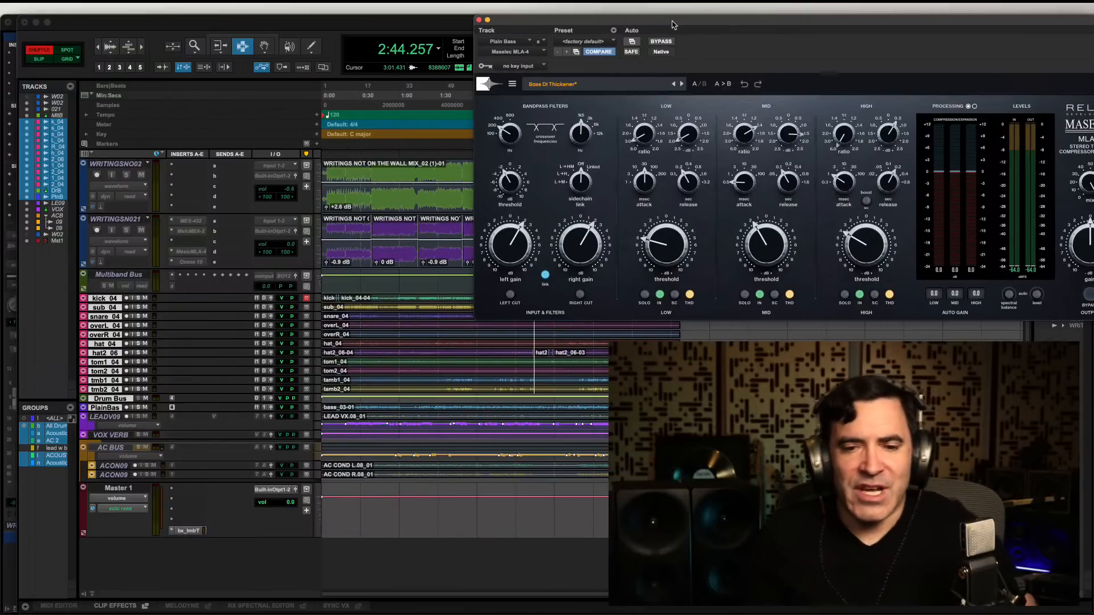
Place the playback cursor more precisely at 2:43.844
key(t)
key(t)
key(t)
key(t)
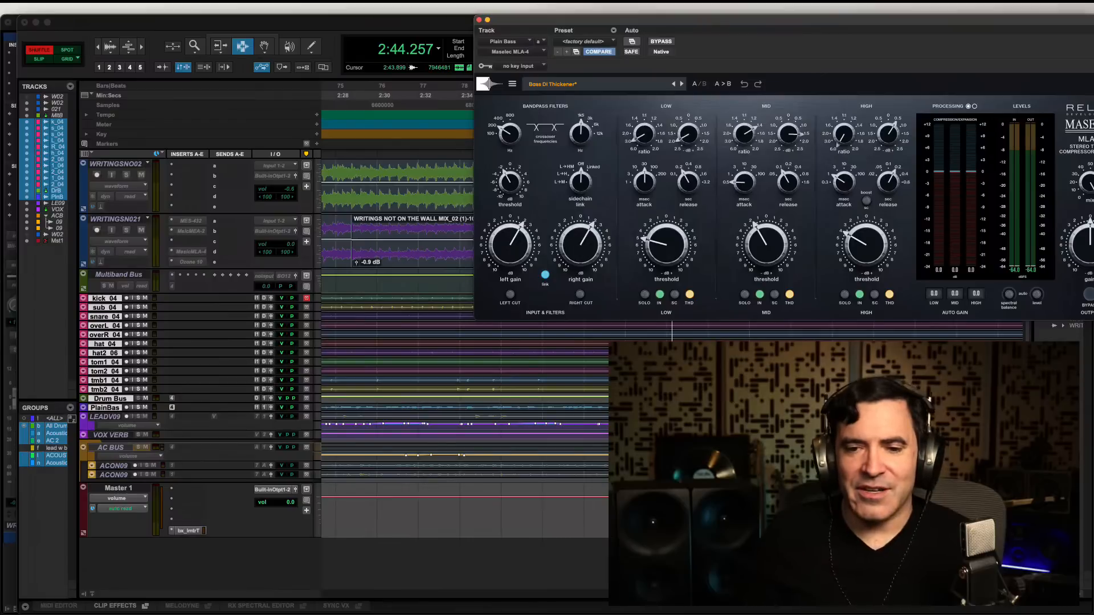
click(664, 353)
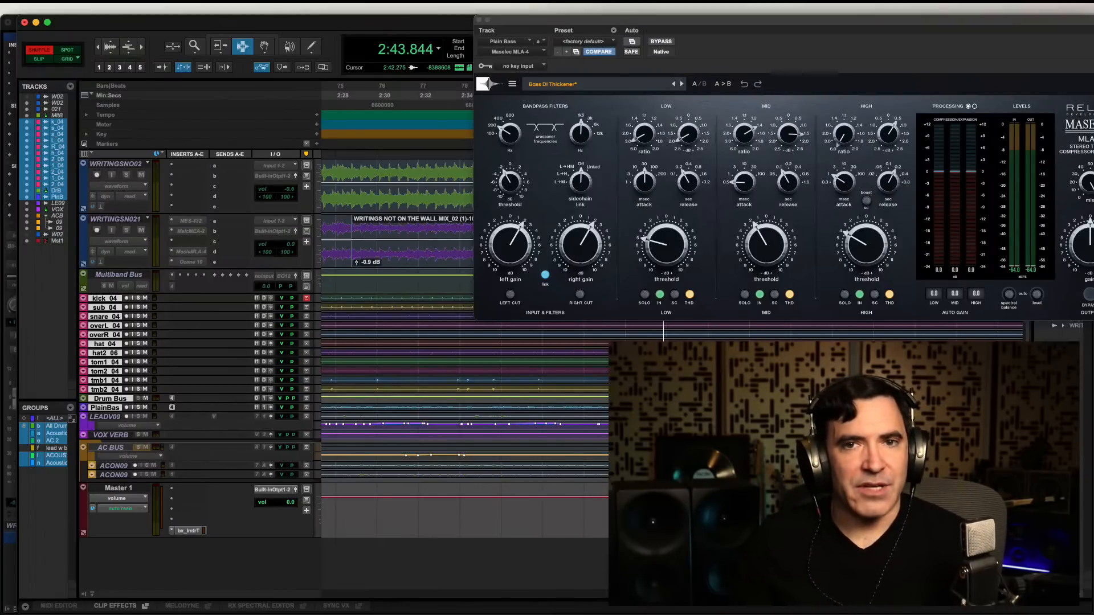
Bypass the MLA-4 on the Plain Bass track, leave its window open, and place the playback cursor at 2:35.890
super+click(172, 409)
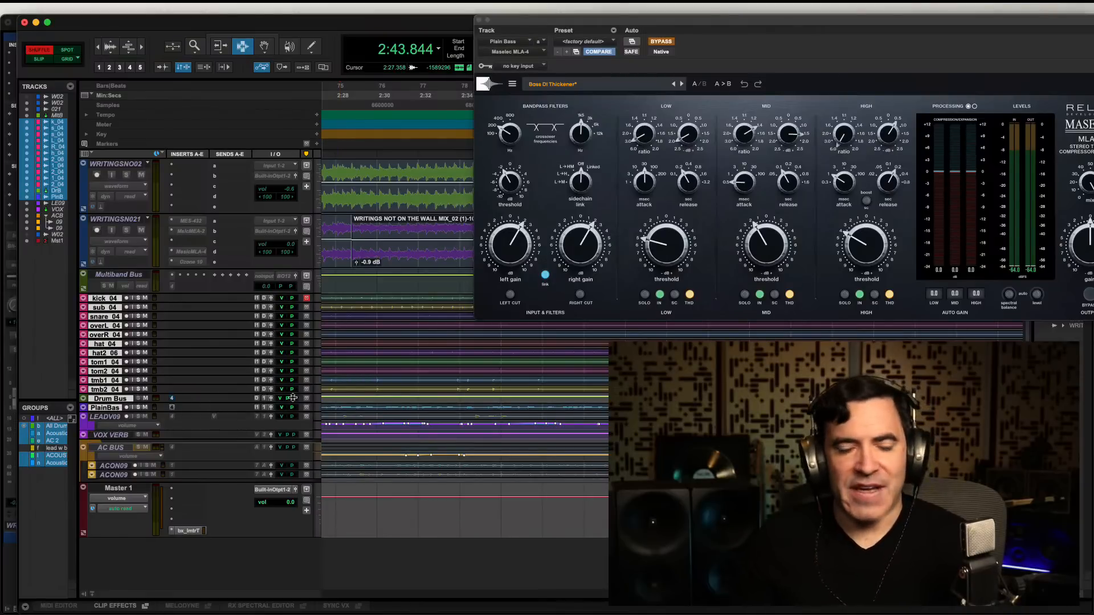
click(172, 408)
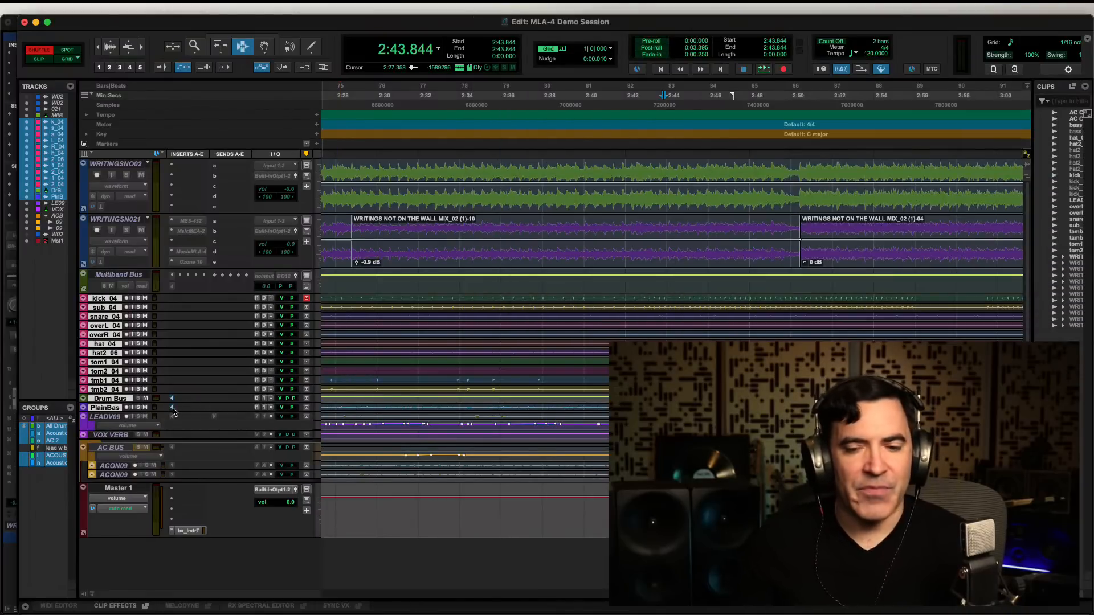
click(173, 408)
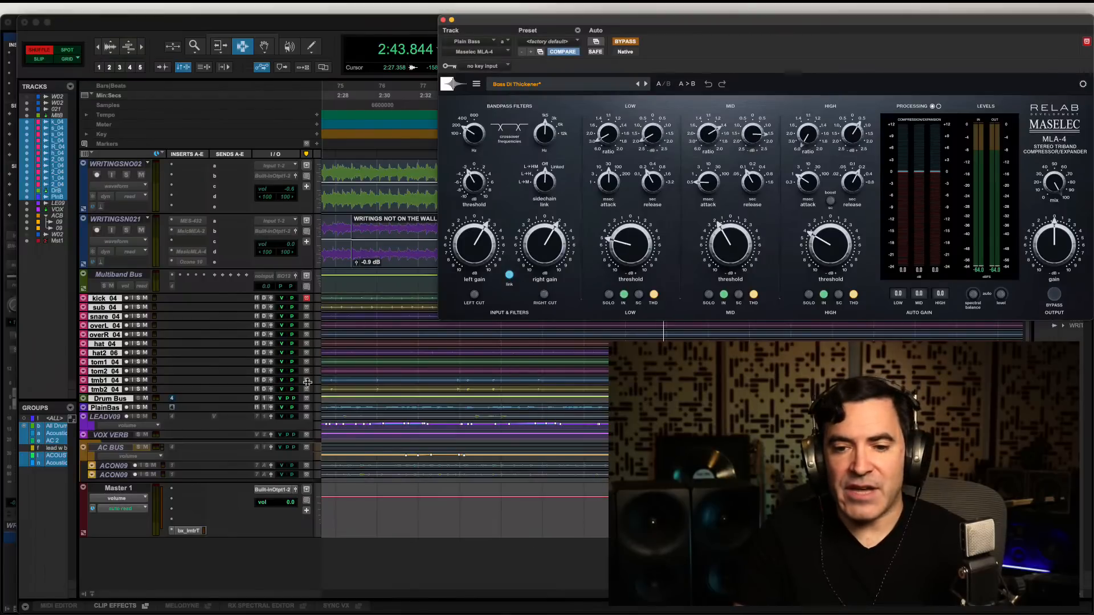
key(r)
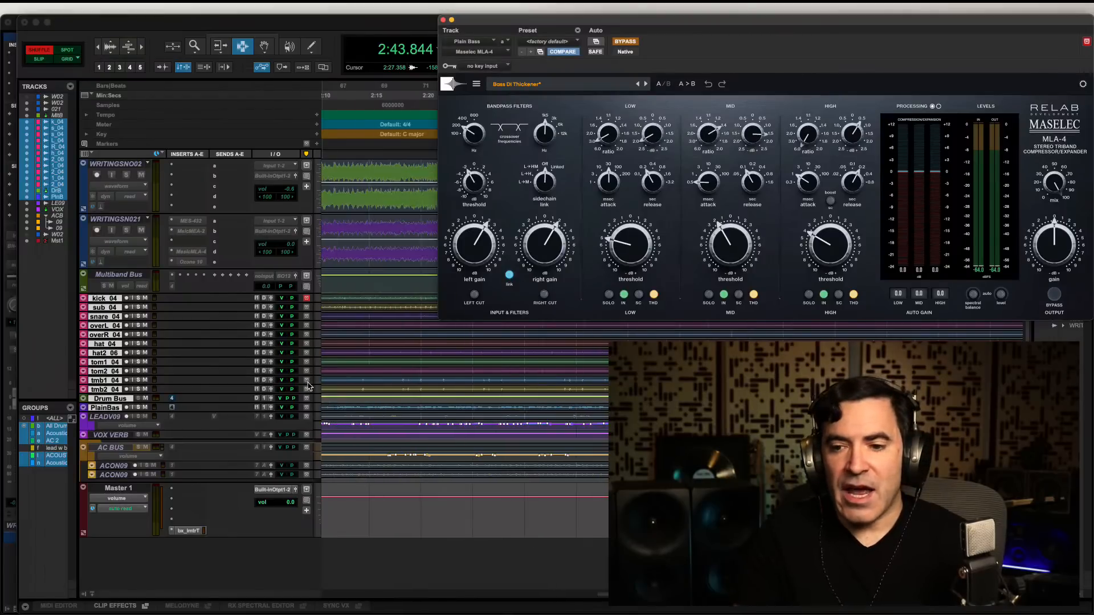
click(584, 370)
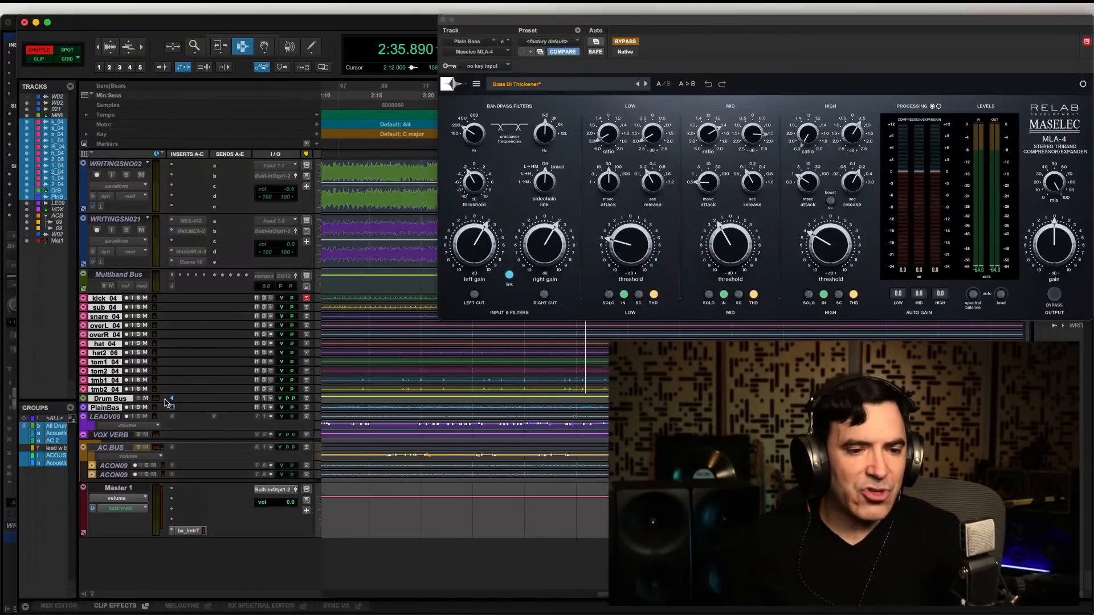
Start playback and enlarge the selected drum and bass tracks to the medium track height
key(space)
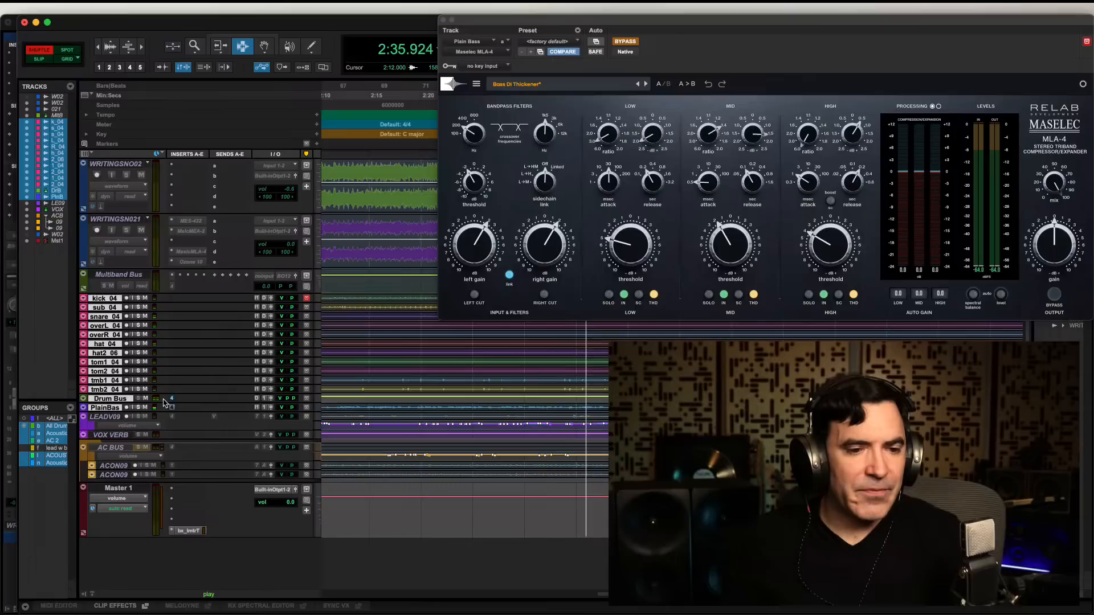
right_click(318, 404)
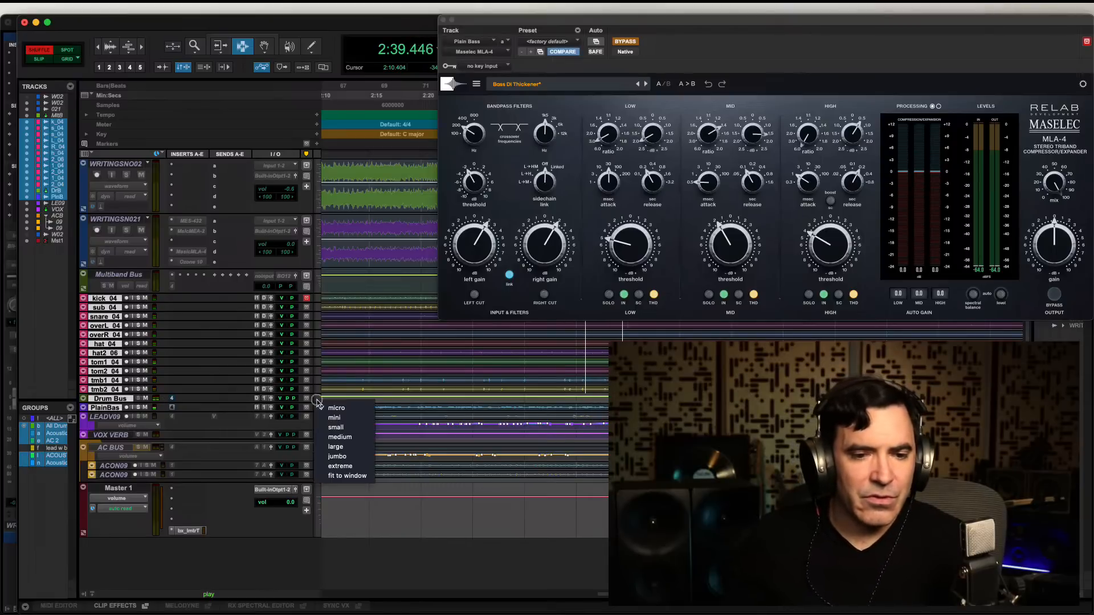
click(328, 440)
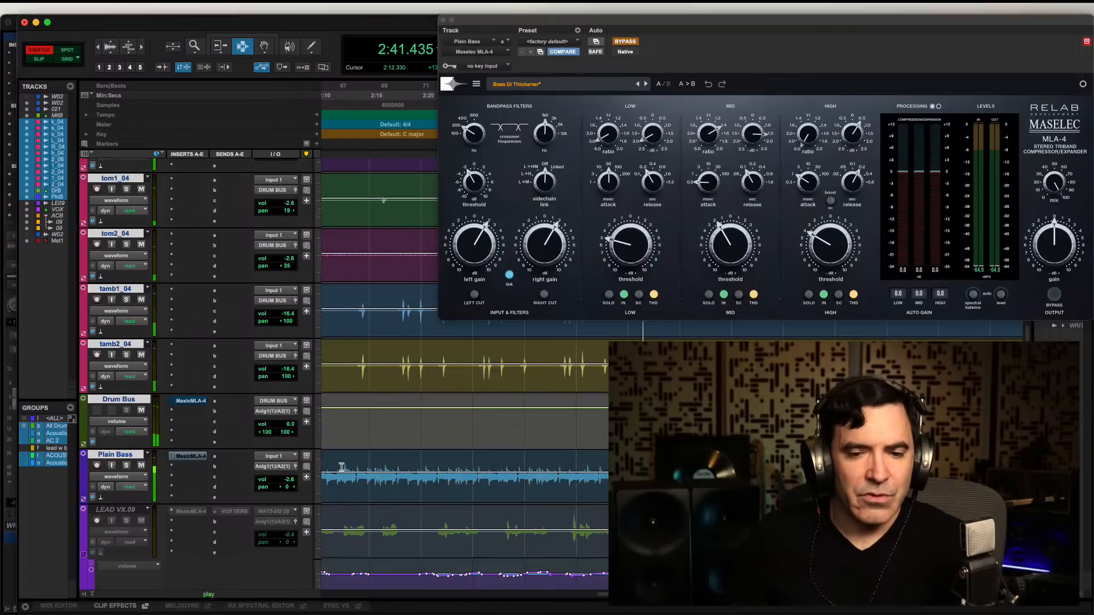
scroll(333, 450, down, 5)
scroll(341, 468, up, 4)
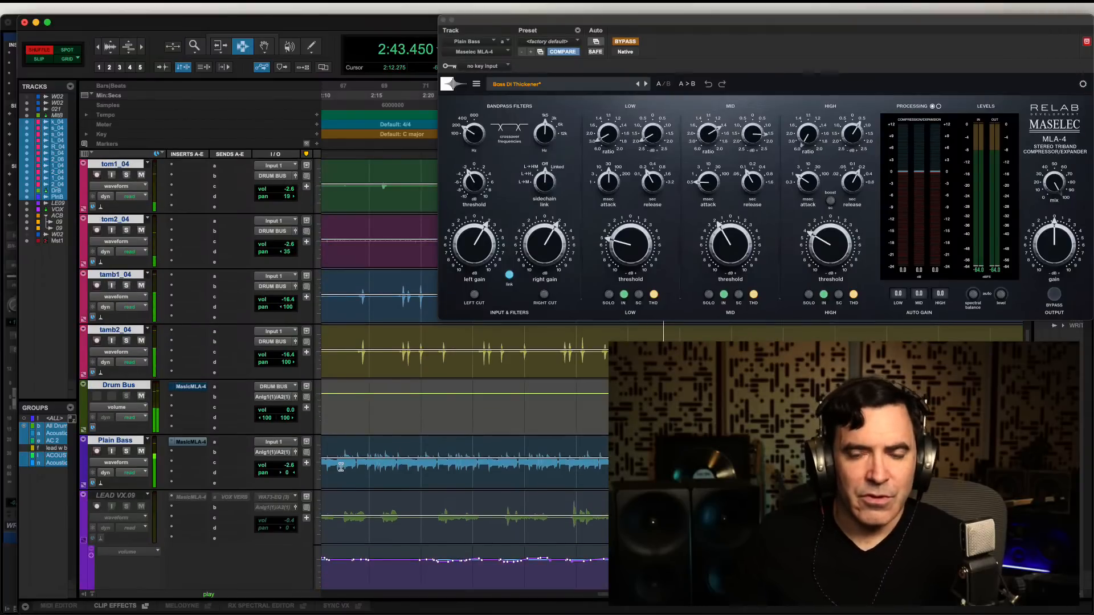
Place the playback cursor at 1:13.541, where the bass comes back in after its gap, and start playback there
key(r)
key(r)
key(r)
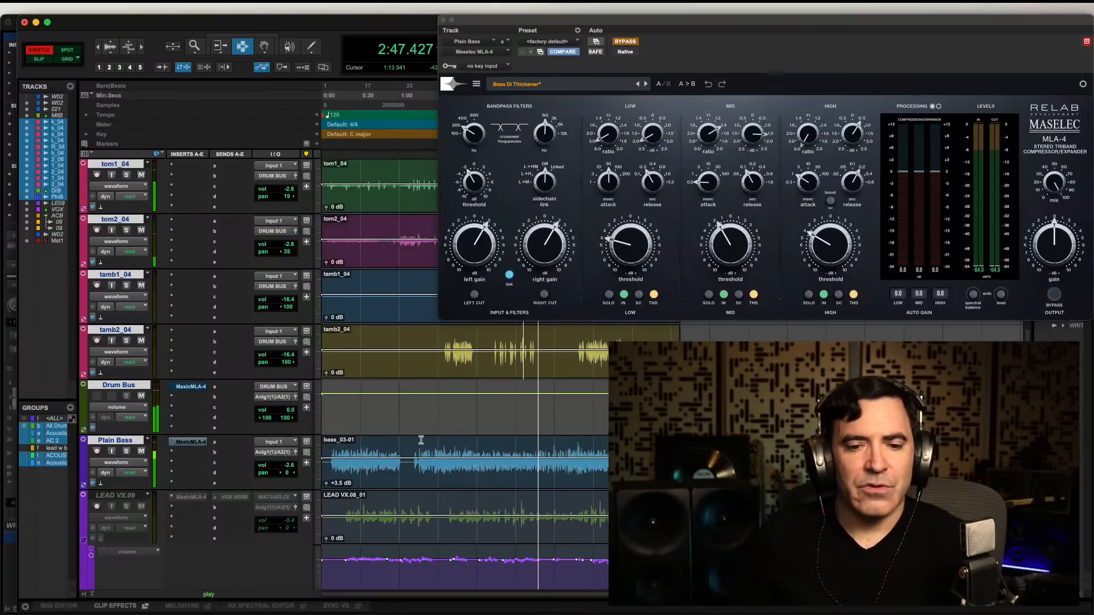
click(416, 459)
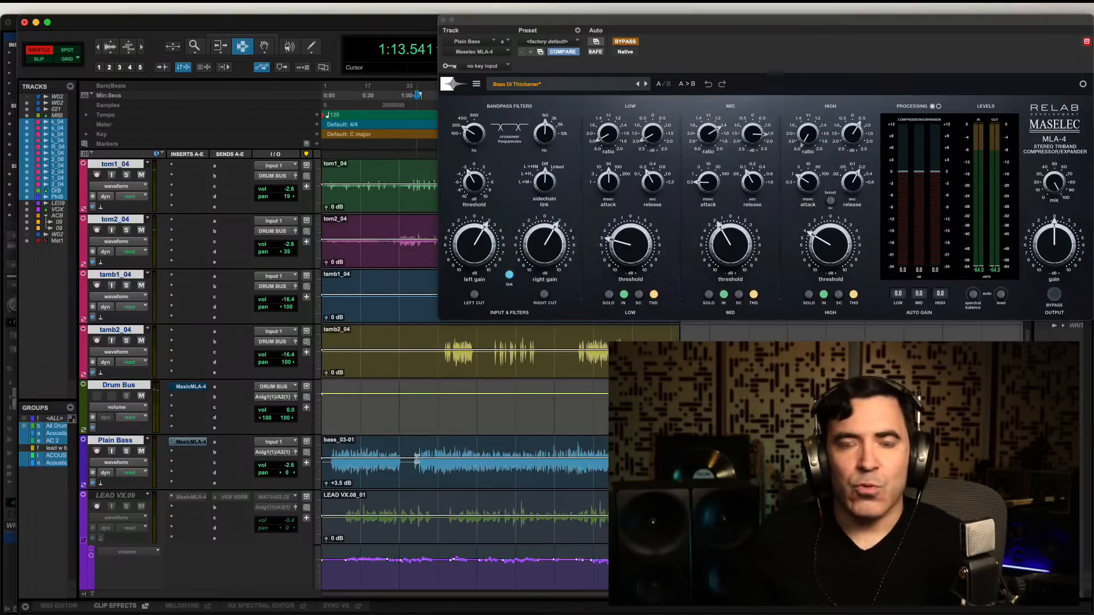
key(space)
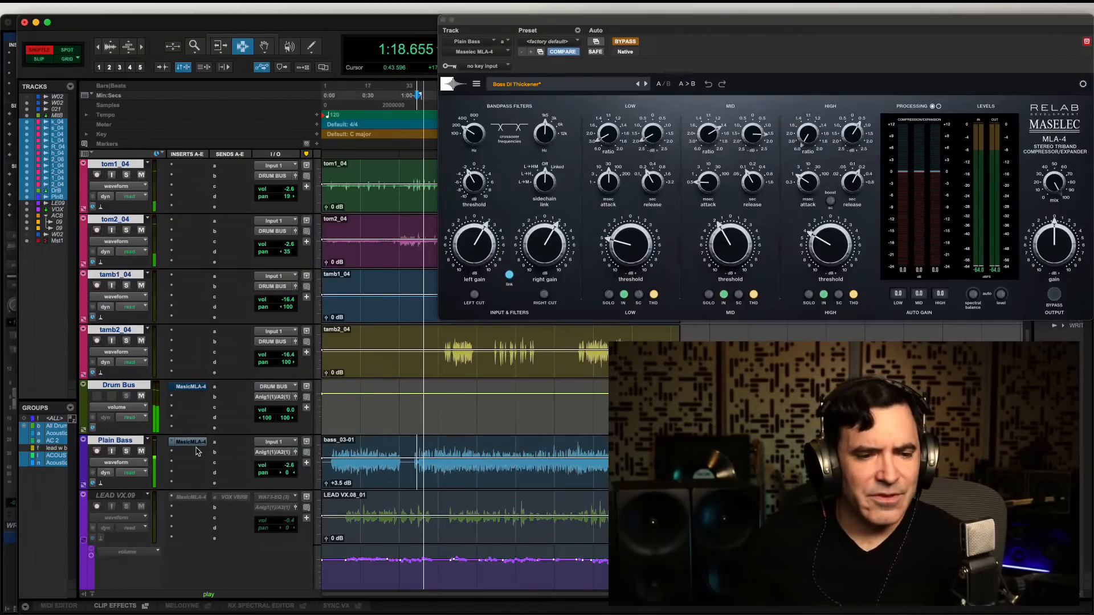
Solo the Plain Bass track, shift the MLA-4 window toward the middle of the session, and stop playback
click(126, 451)
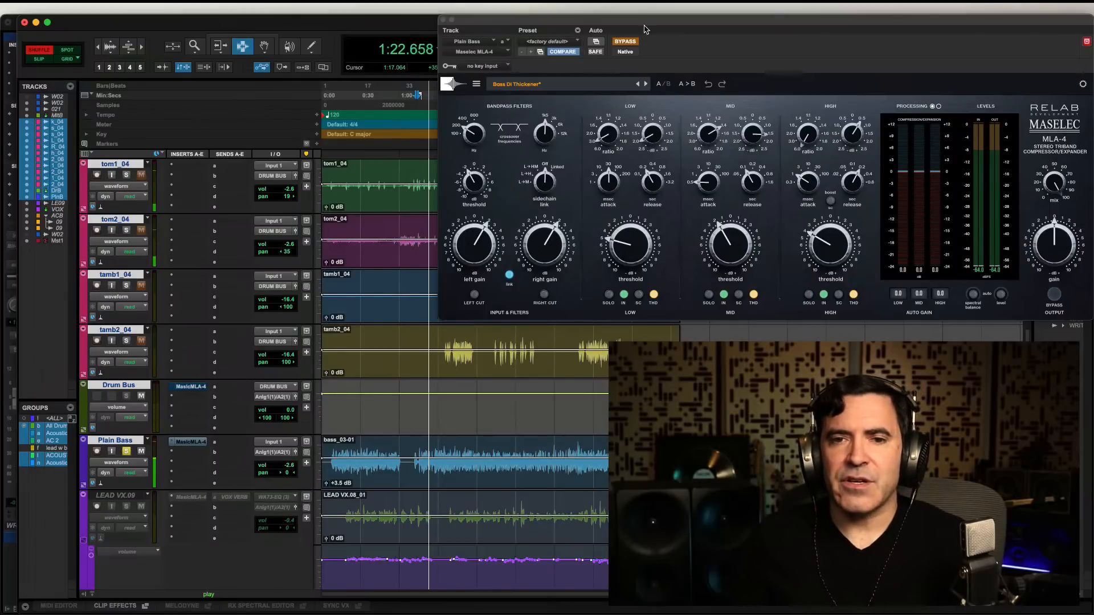
drag(645, 29, 496, 28)
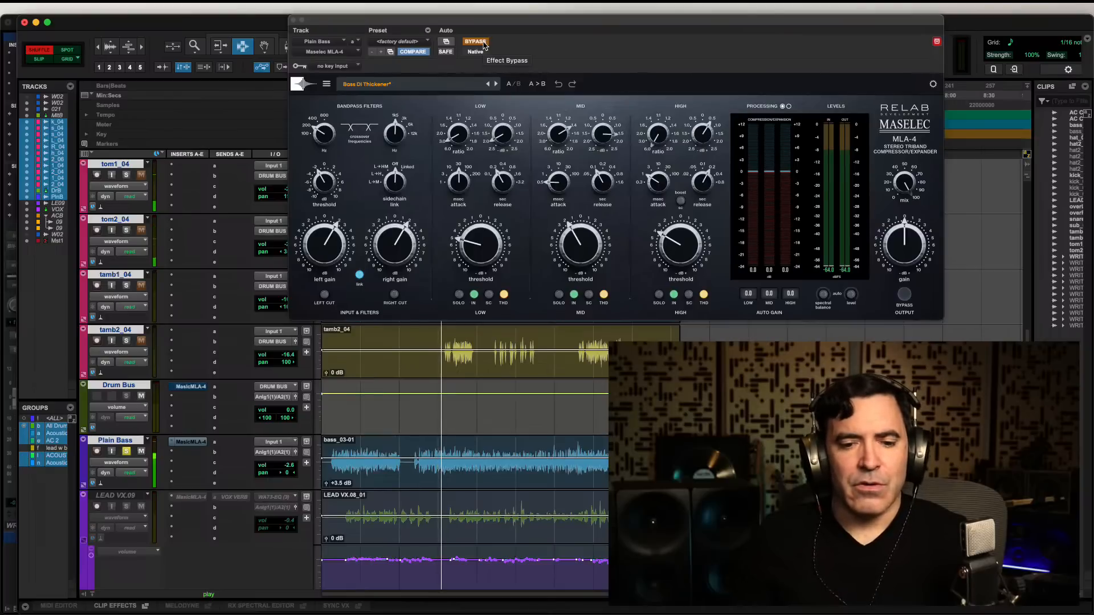
key(space)
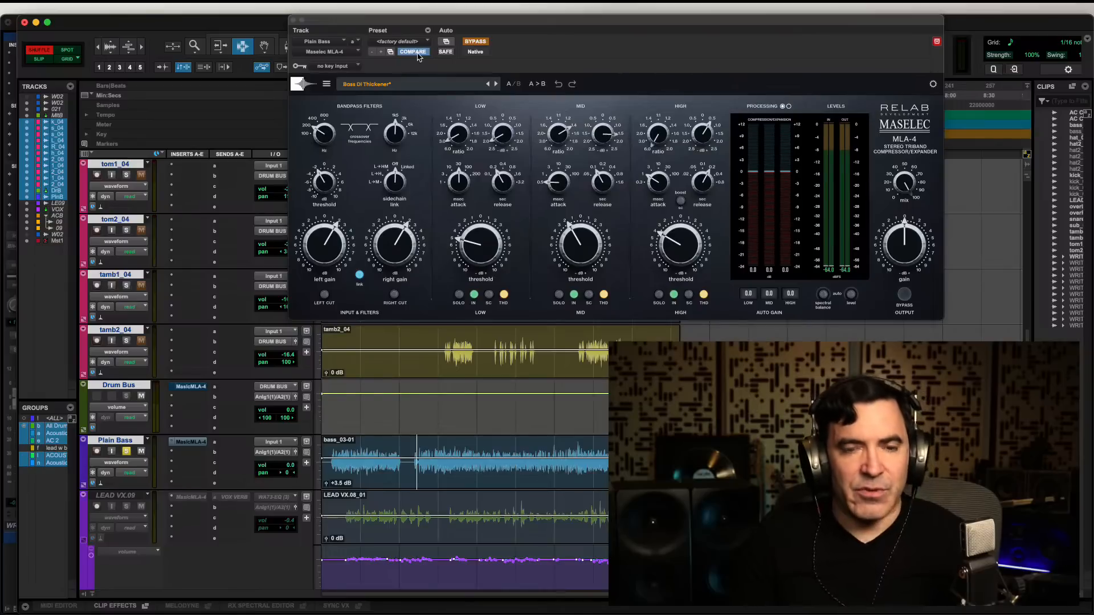
Play the soloed bass while switching the MLA-4 repeatedly between processed and bypassed, leave it active, and stop playback
key(space)
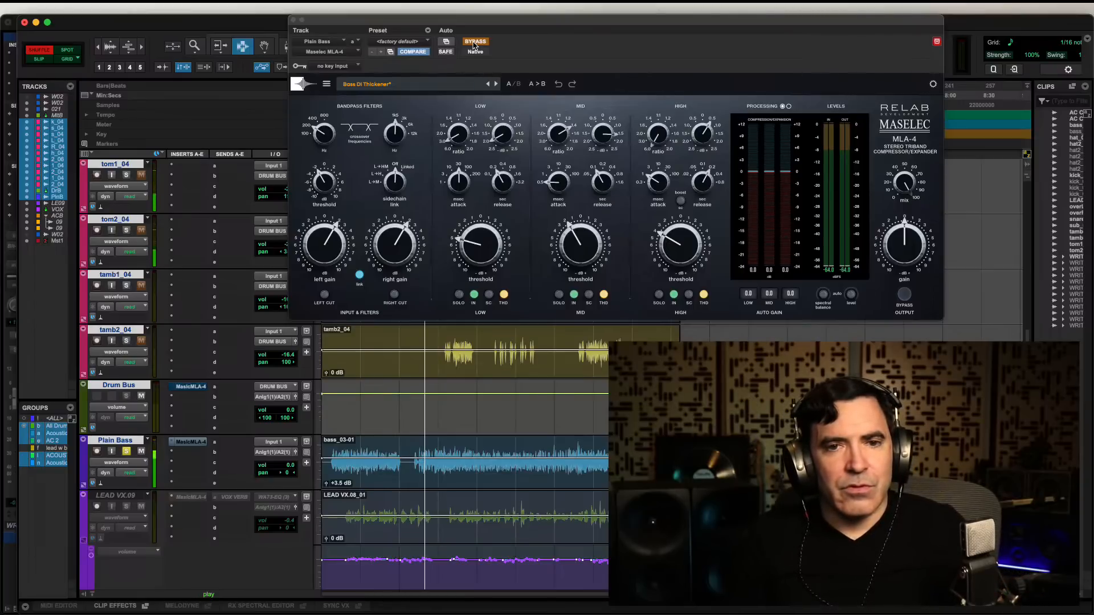
click(473, 41)
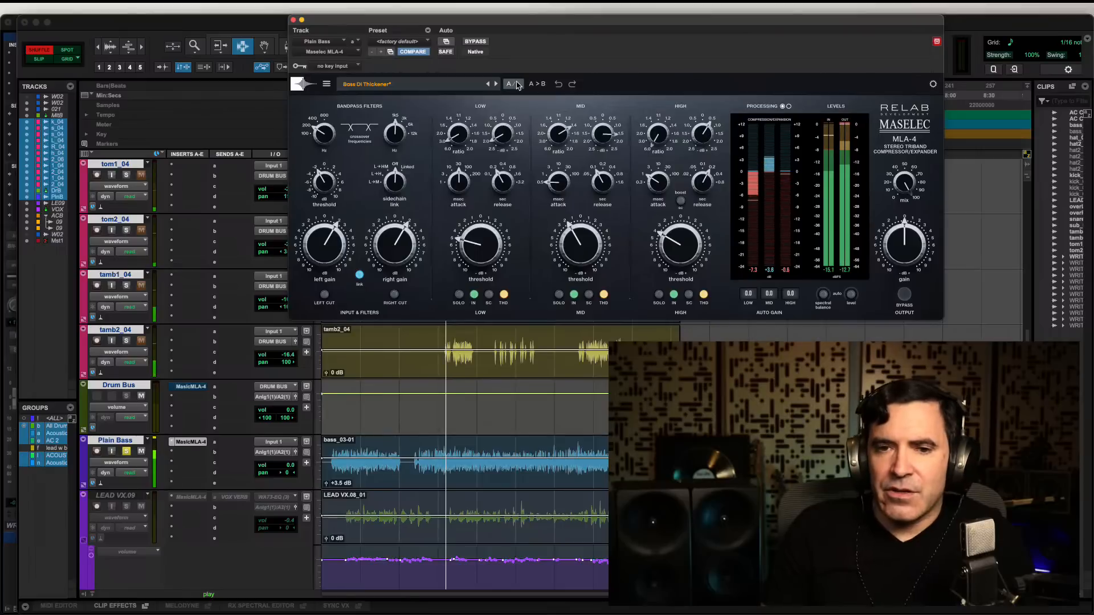
click(472, 42)
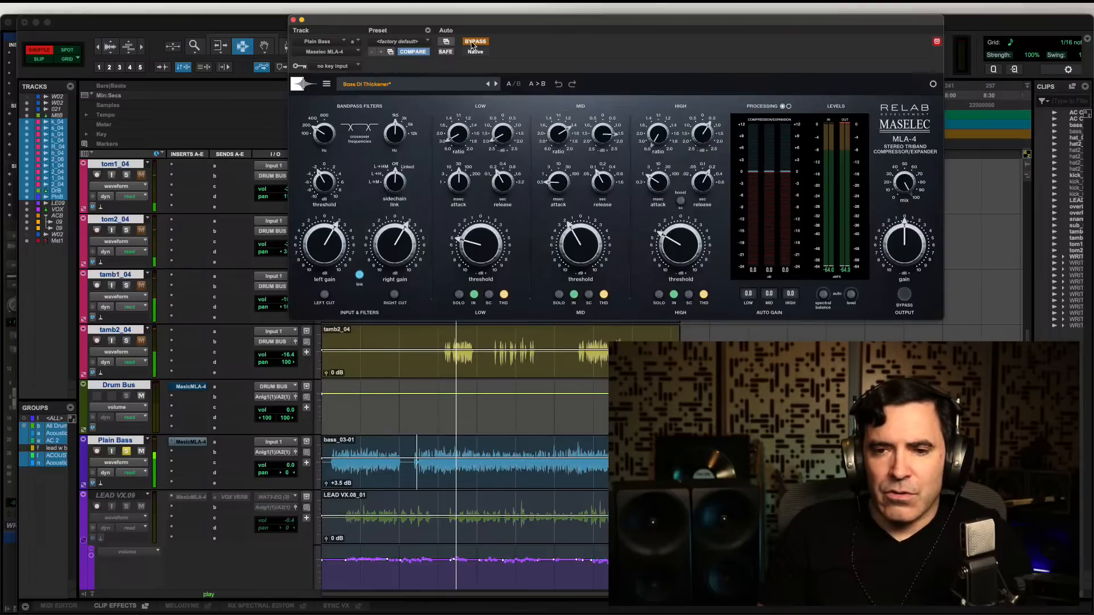
click(472, 42)
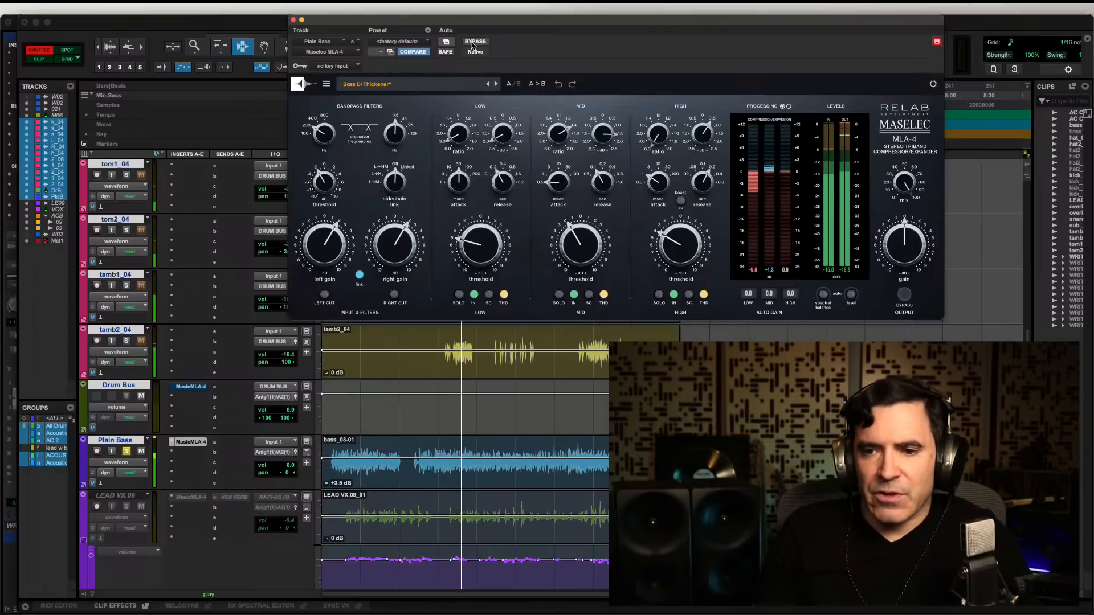
click(472, 42)
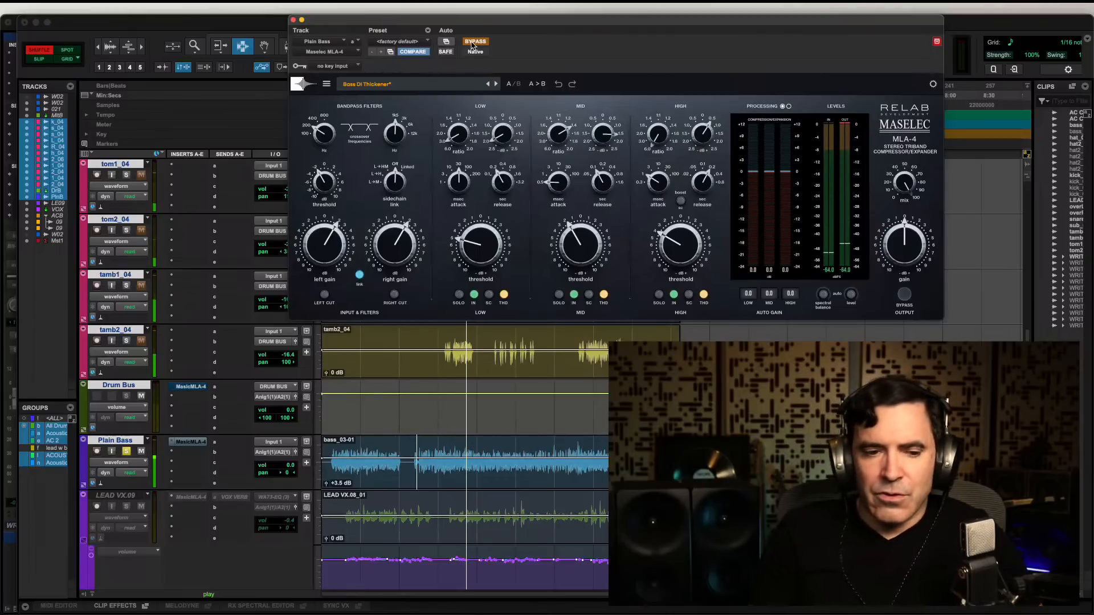
click(472, 42)
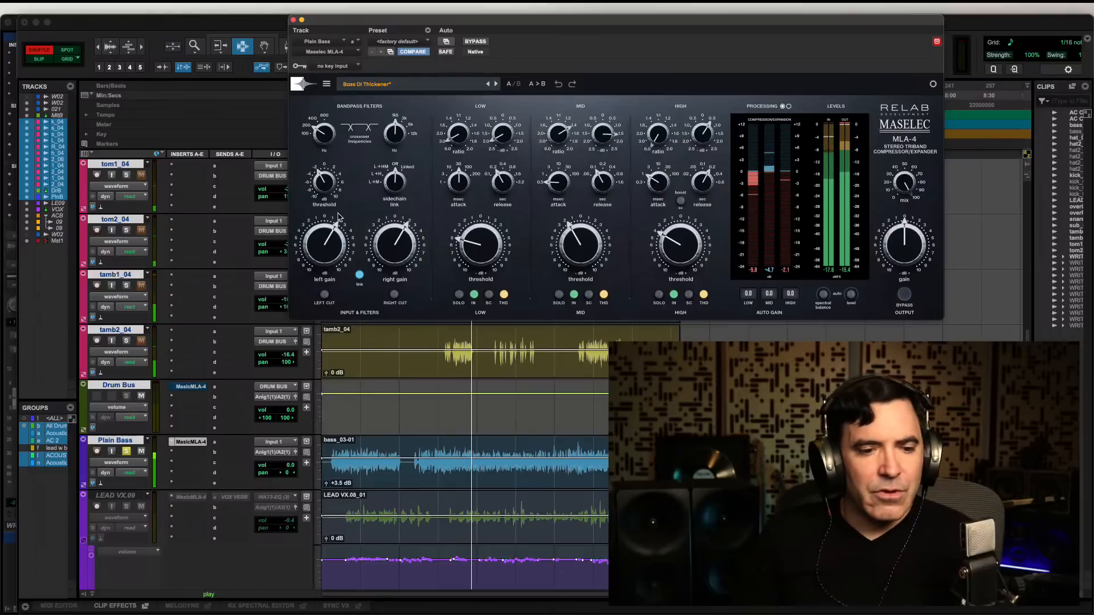
key(space)
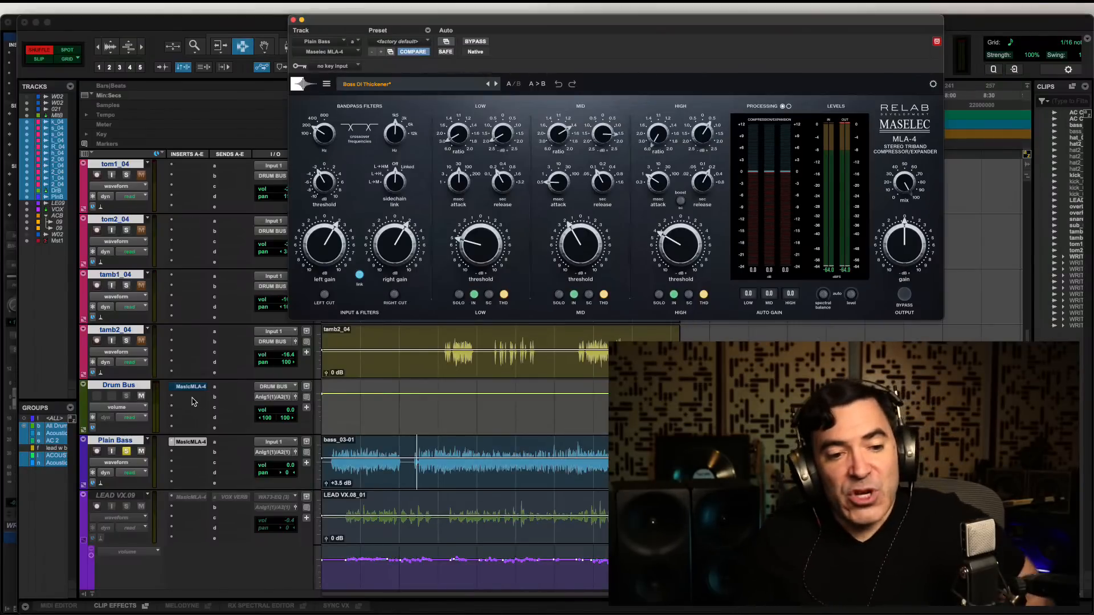
Solo the drum tracks in place of Plain Bass and open the MLA-4 inserted on the Drum Bus
click(126, 341)
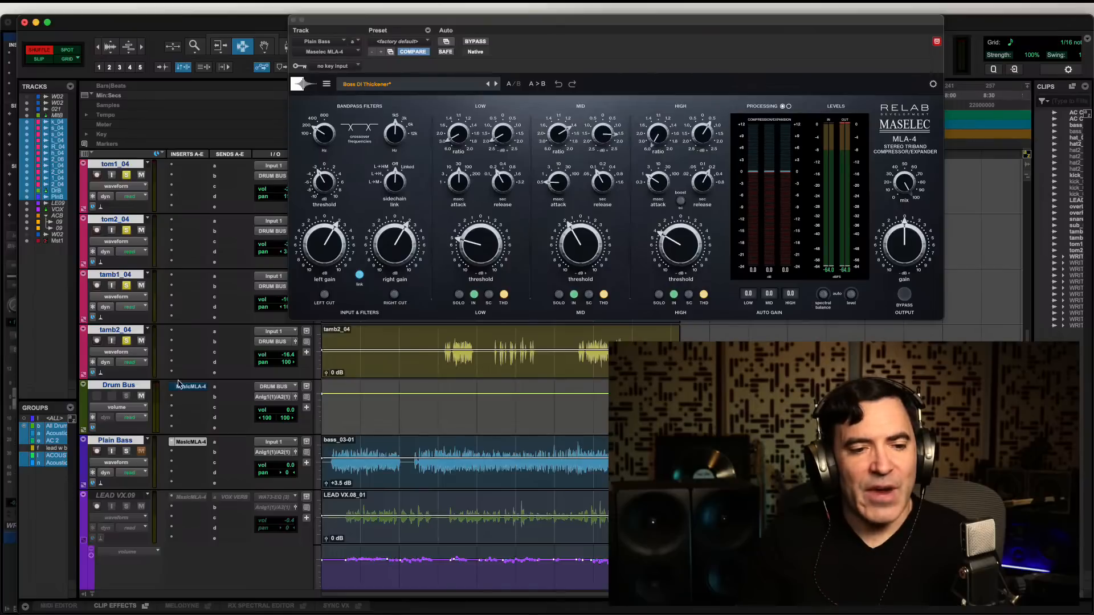
click(186, 387)
super+click(186, 388)
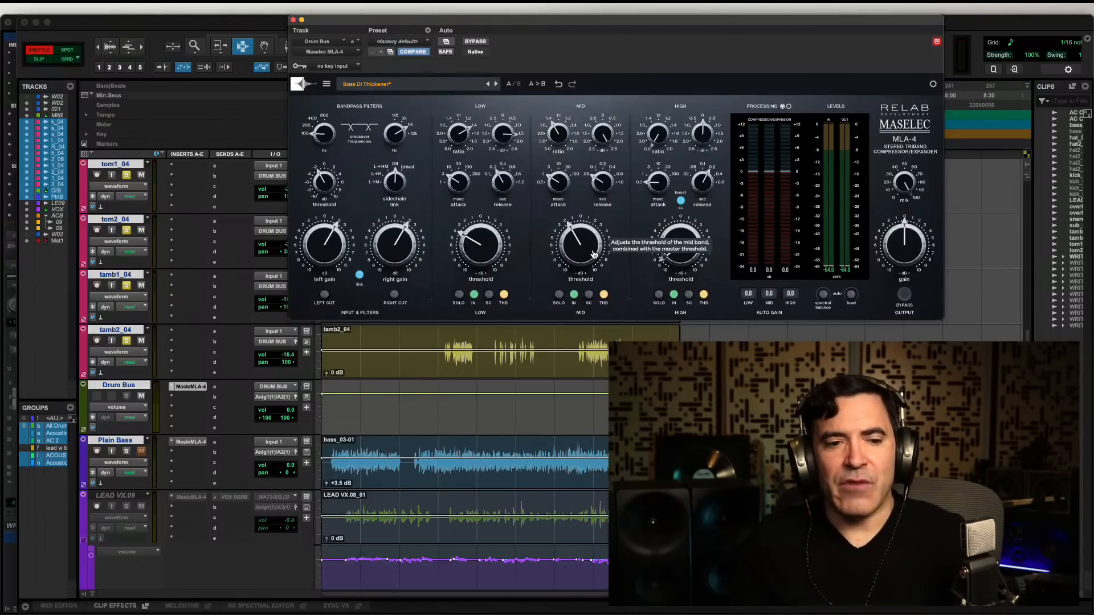
Bypass the Drum Bus MLA-4 and, during playback, raise the Drum Bus volume to +2.4 dB
click(475, 41)
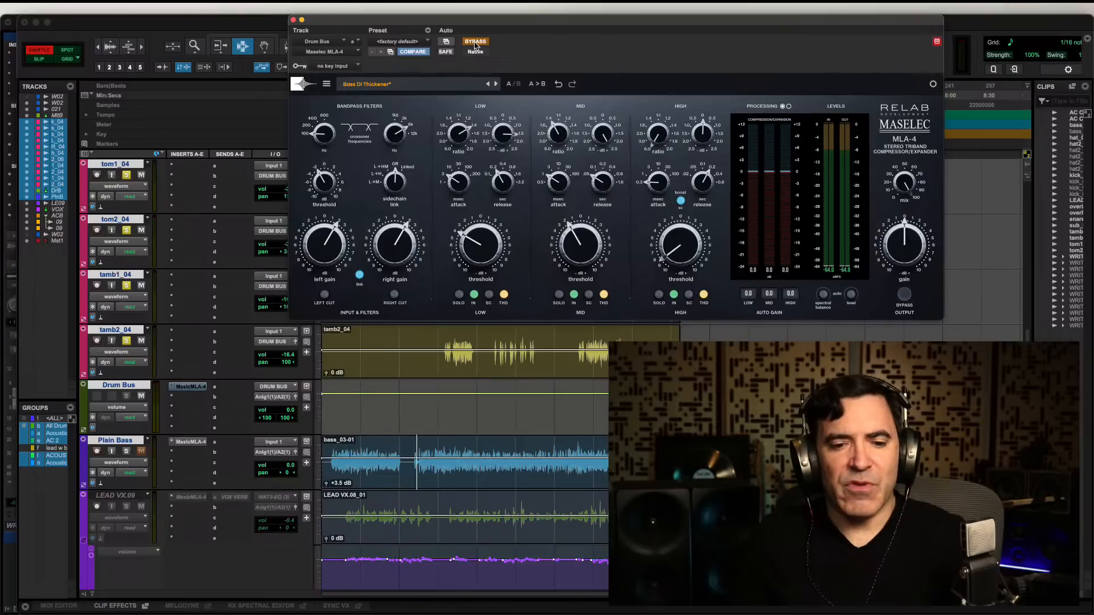
key(space)
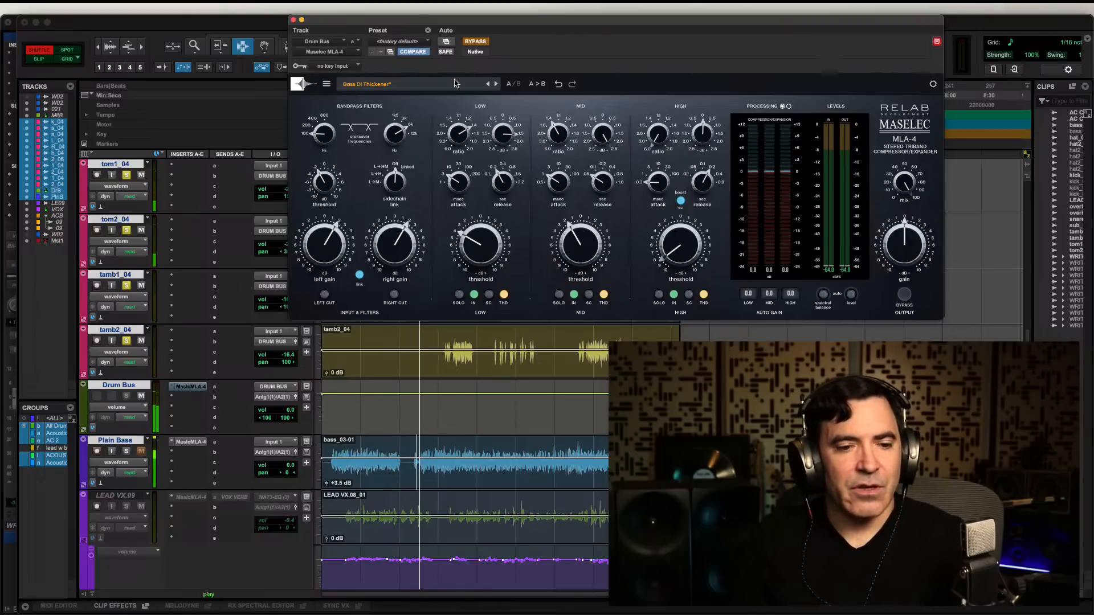
drag(288, 410, 288, 410)
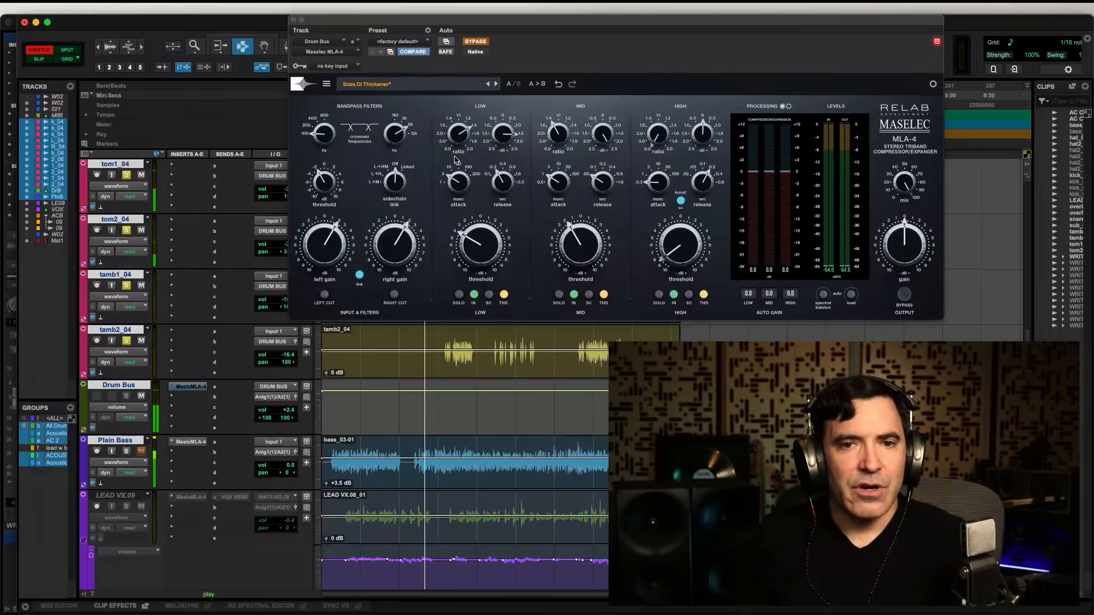
Compare the soloed drums with the Drum Bus MLA-4 processed and bypassed, leave it active, and stop playback
click(481, 44)
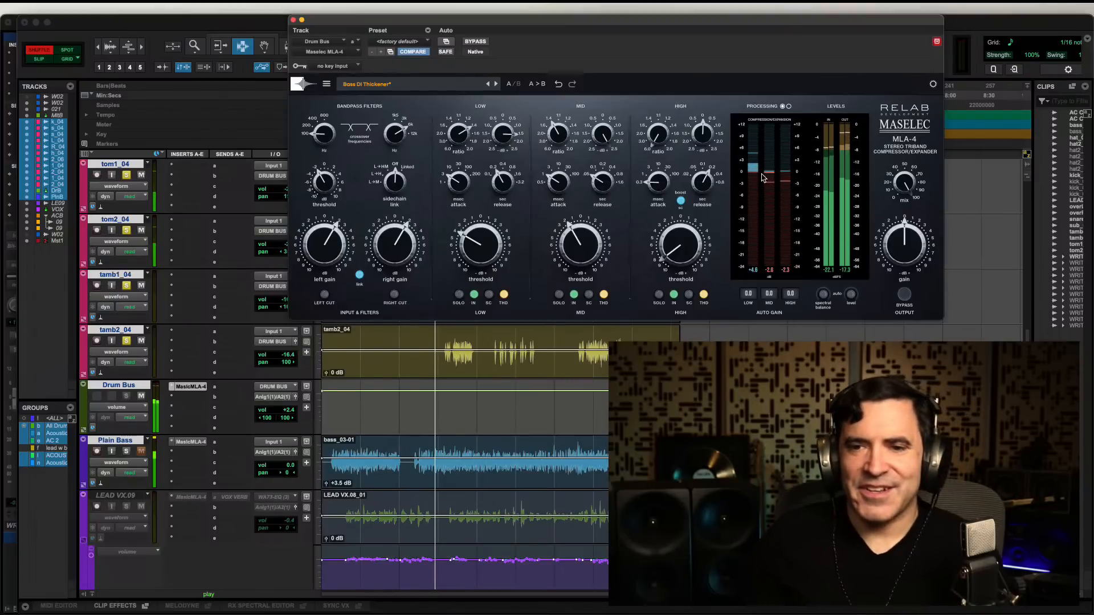
click(475, 42)
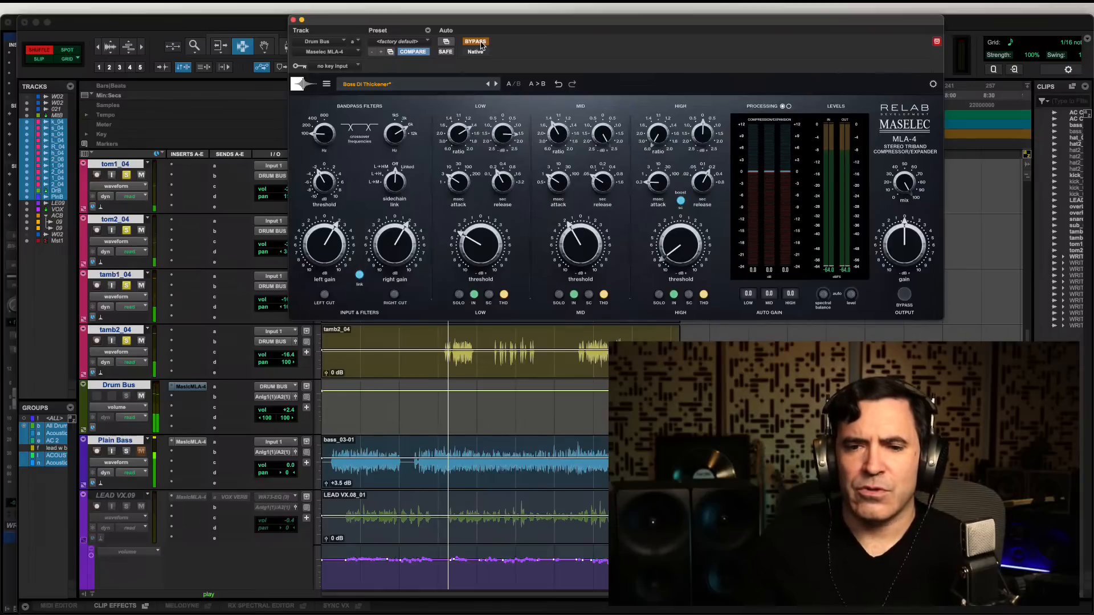
click(476, 43)
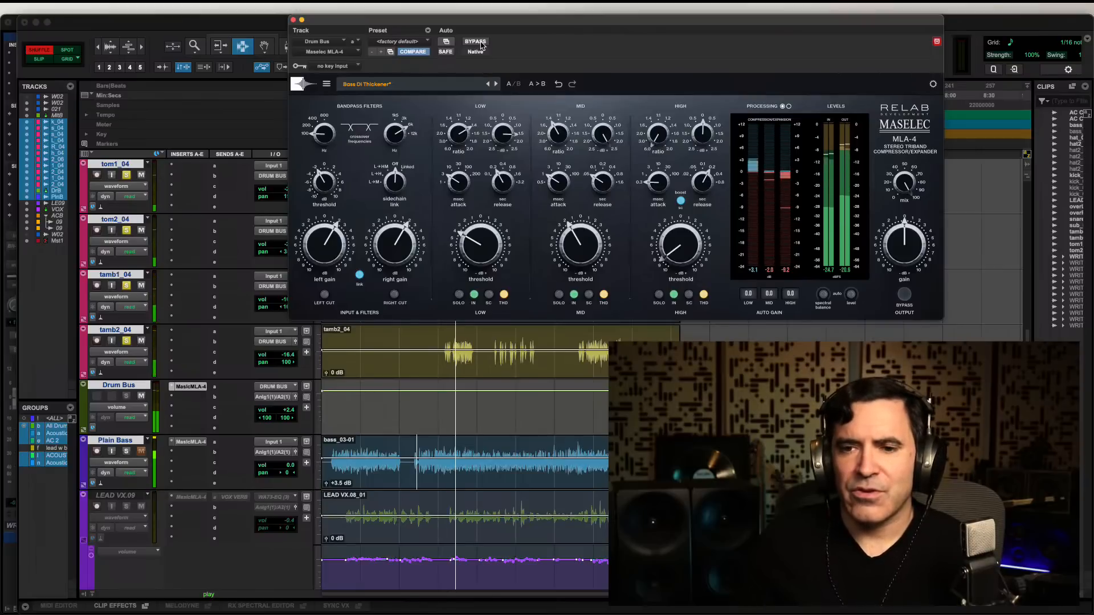
click(477, 41)
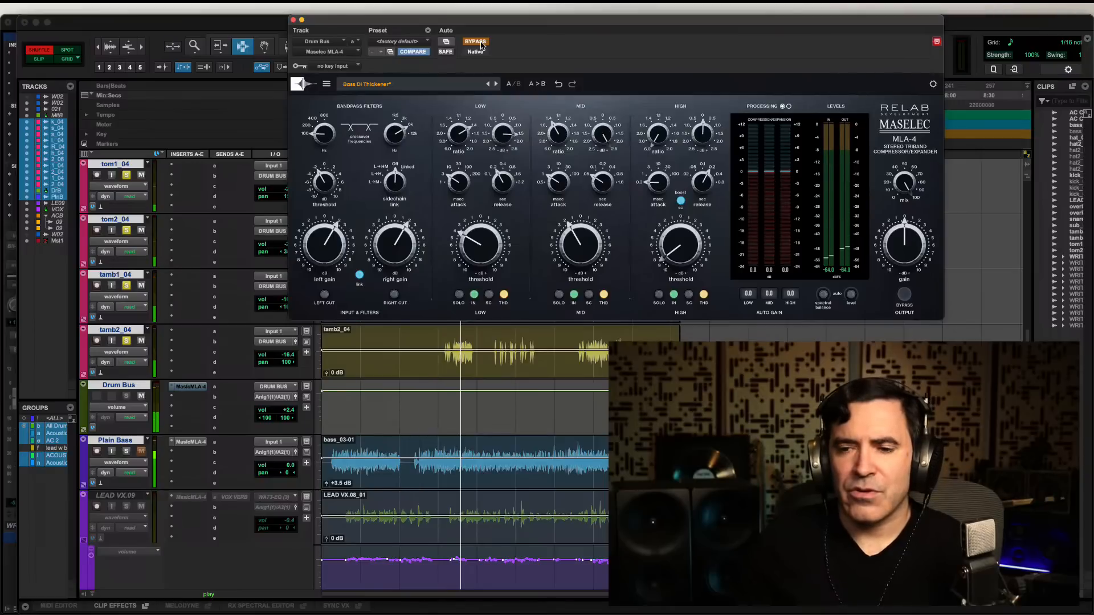
click(477, 41)
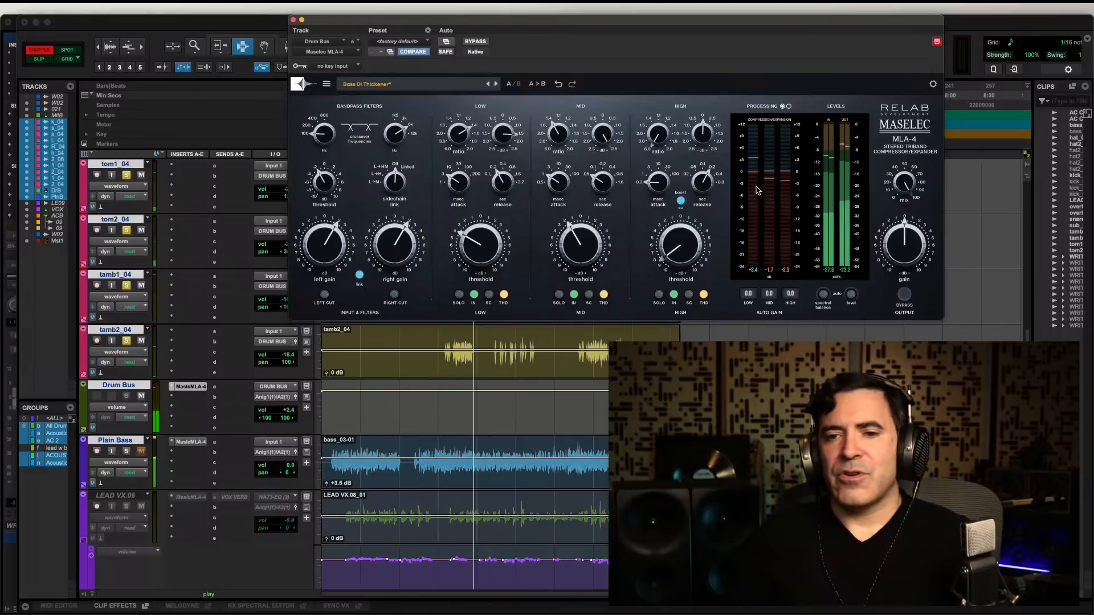
key(space)
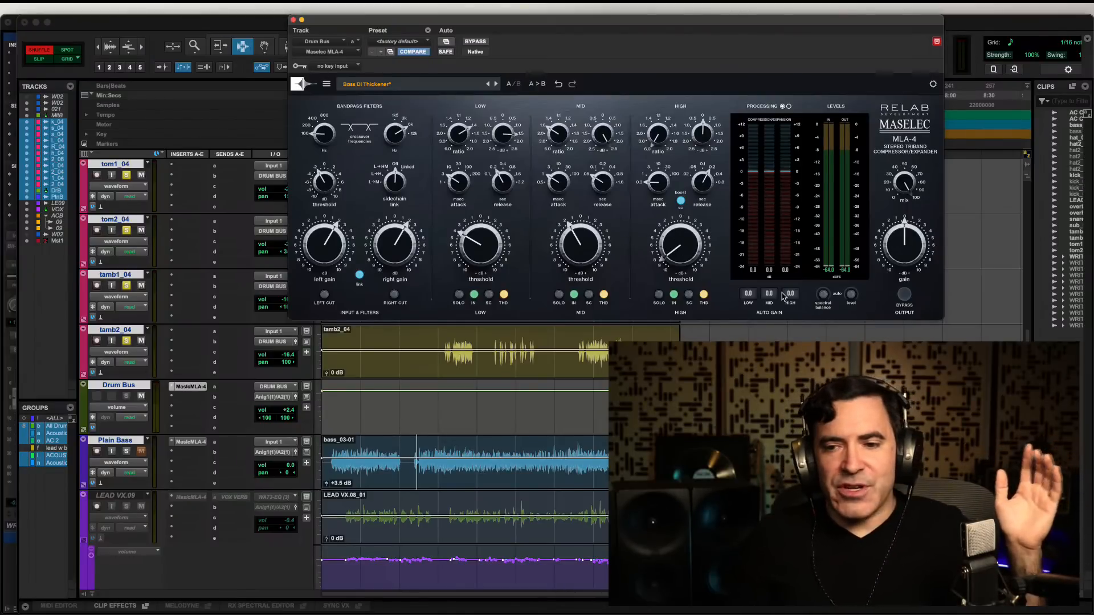
Turn on automatic level compensation in the Drum Bus MLA-4, and start playback with the plug-in bypassed
click(851, 295)
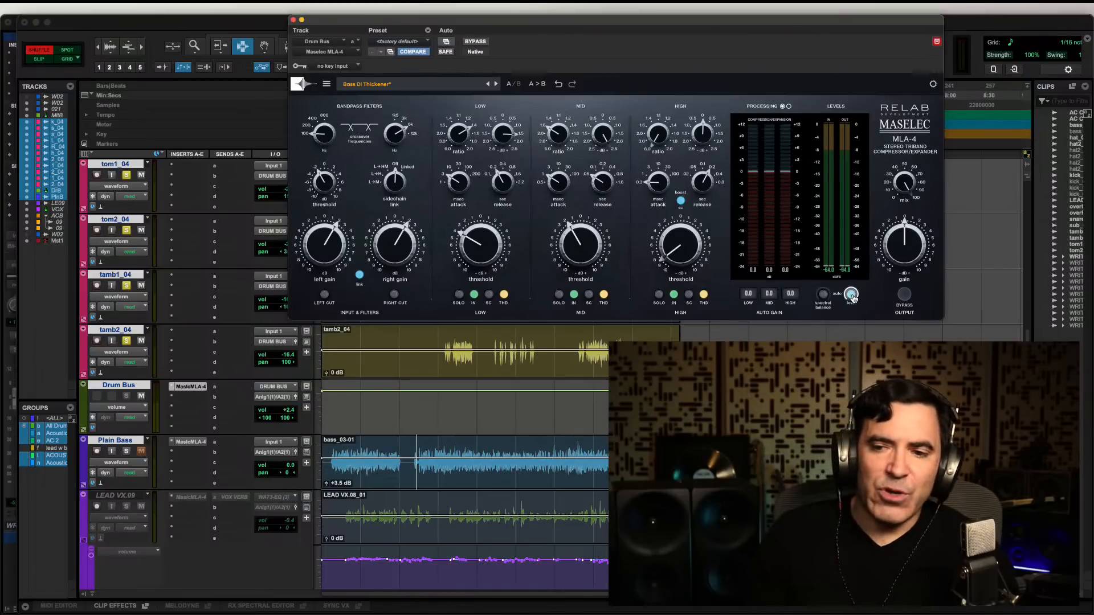
click(852, 295)
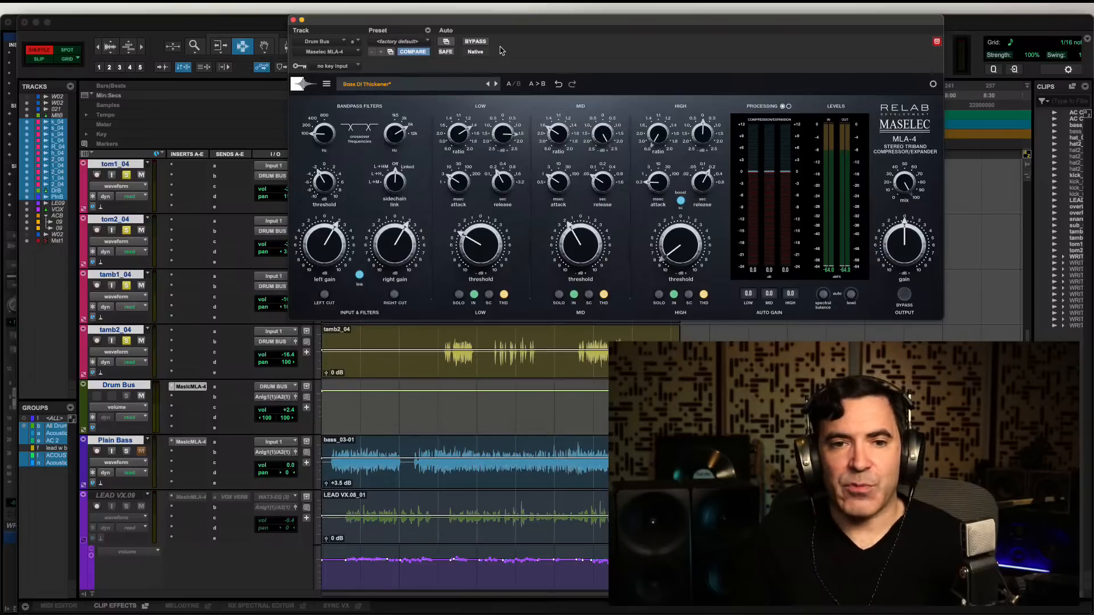
click(481, 45)
key(space)
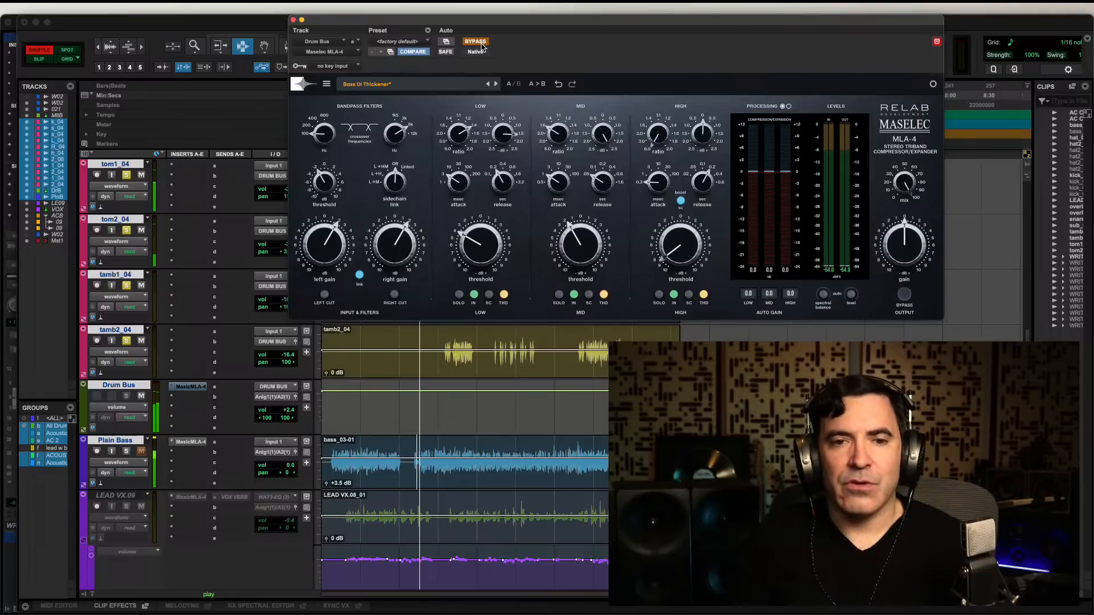
Compare the level-compensated drum processing with the bypassed sound during playback, leaving the Drum Bus MLA-4 bypassed
click(476, 42)
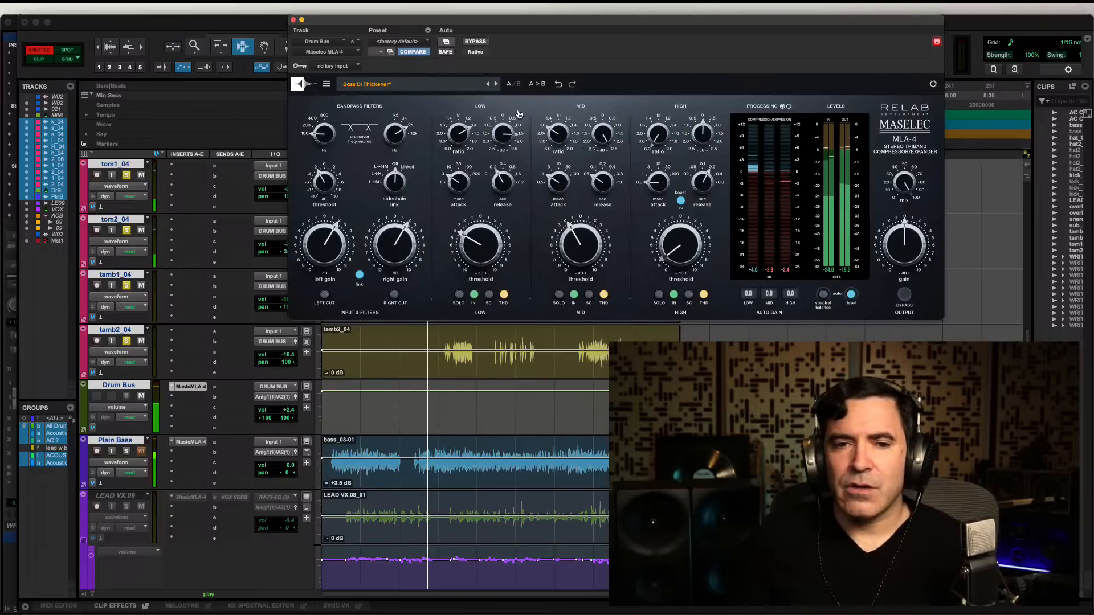
click(481, 44)
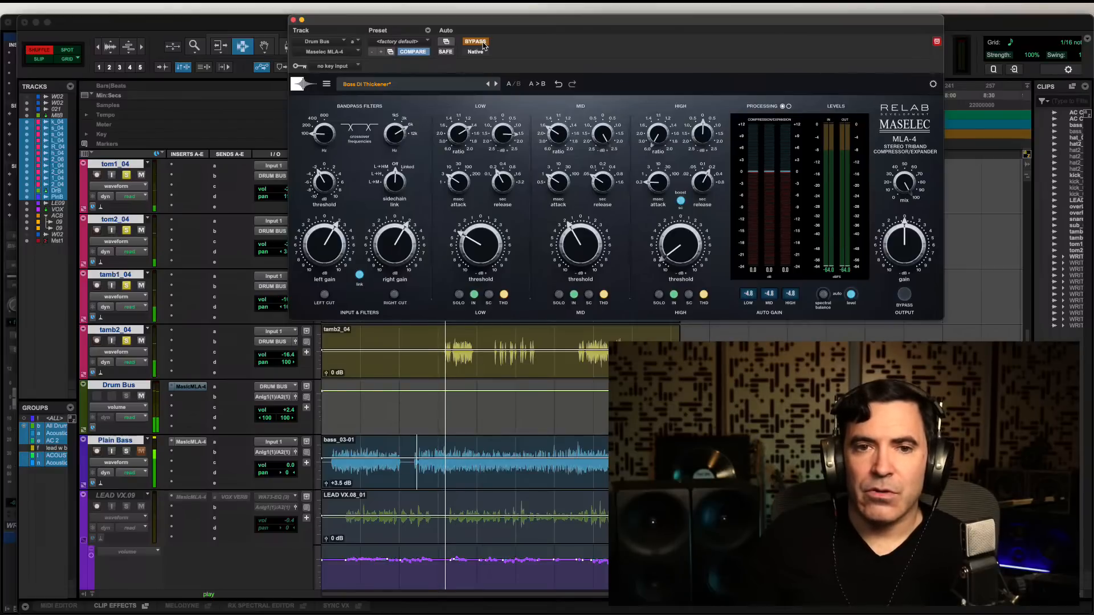
click(476, 42)
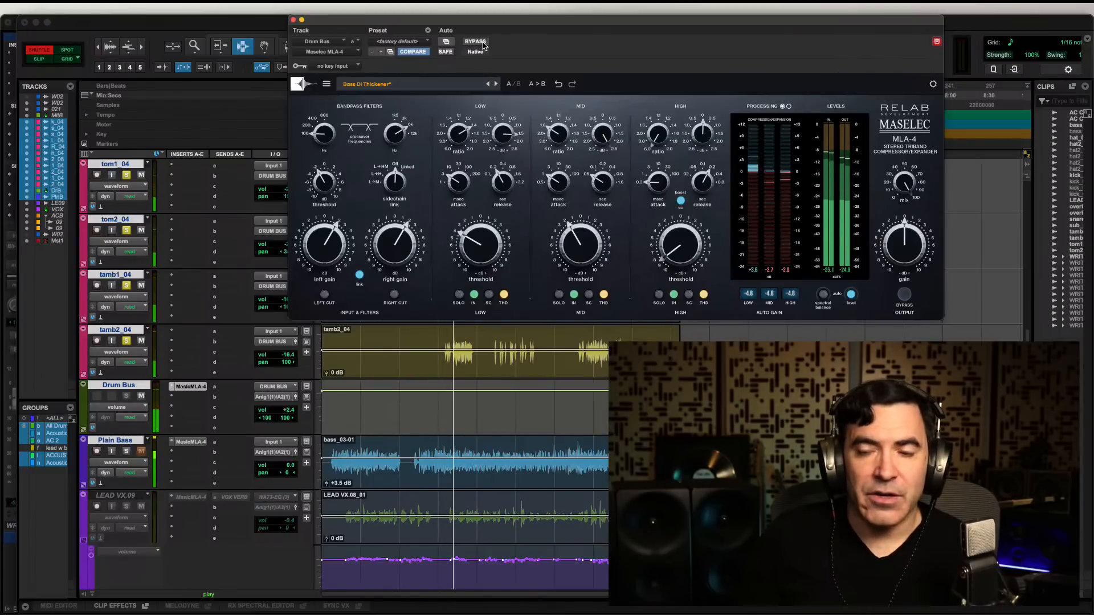
click(476, 42)
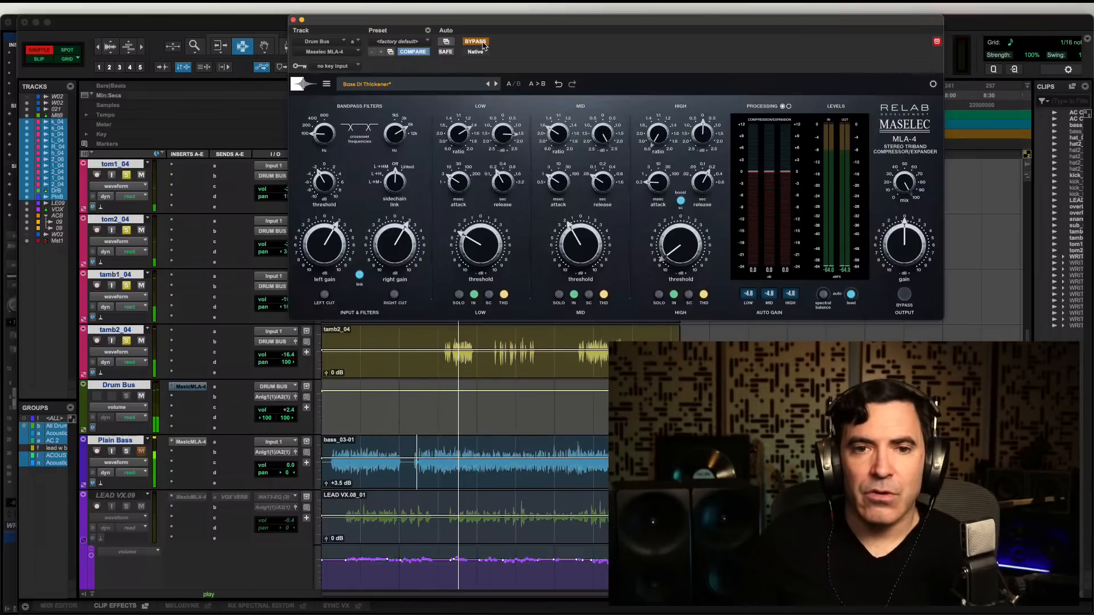
Reactivate the Drum Bus MLA-4 and turn off its automatic level compensation
click(482, 44)
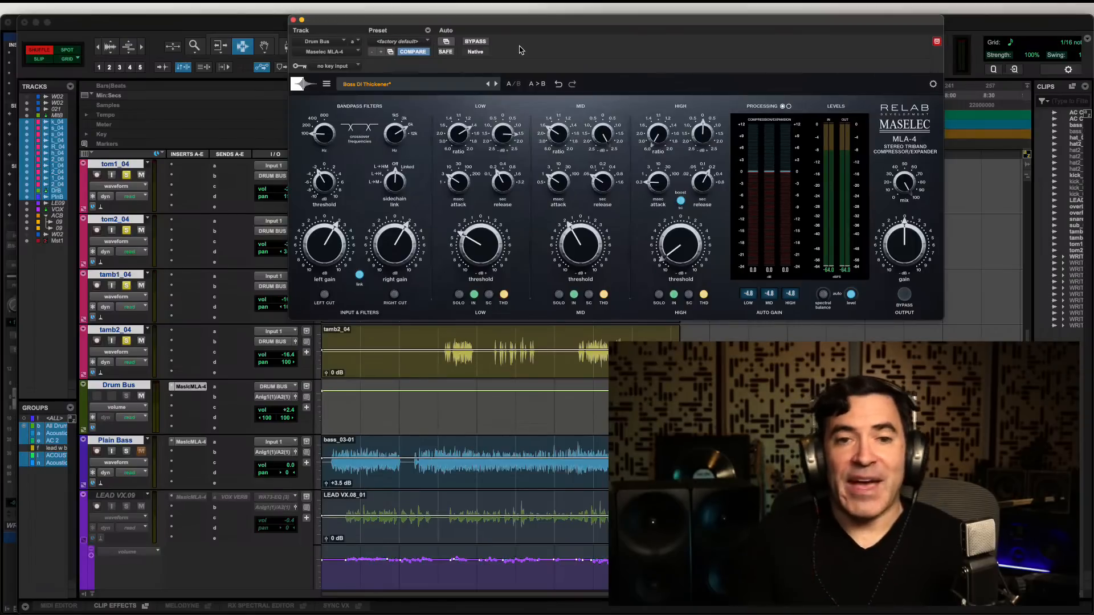
click(852, 296)
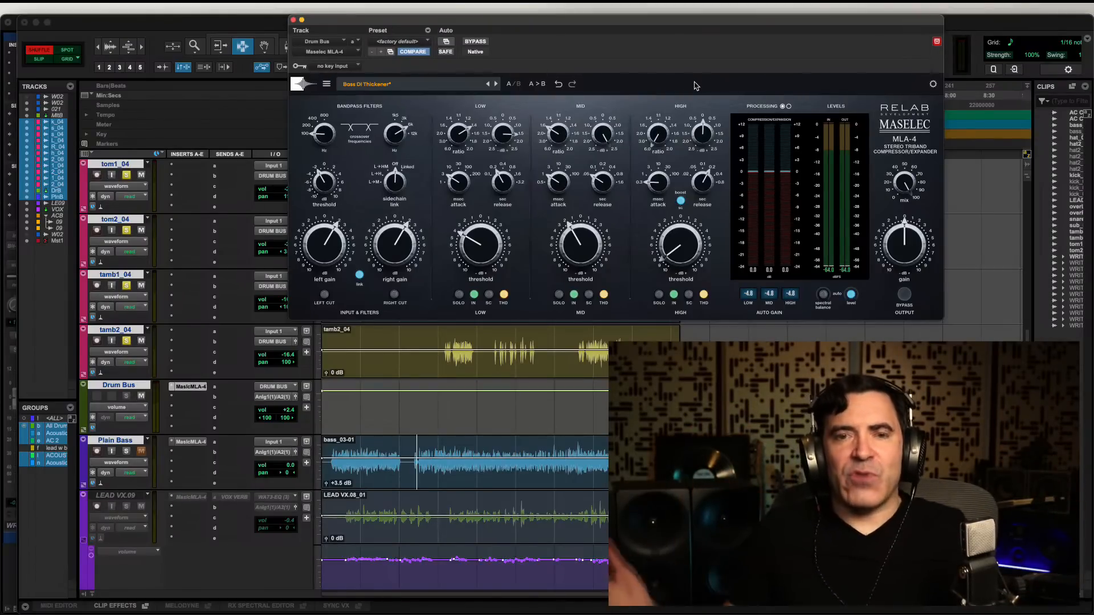
click(852, 298)
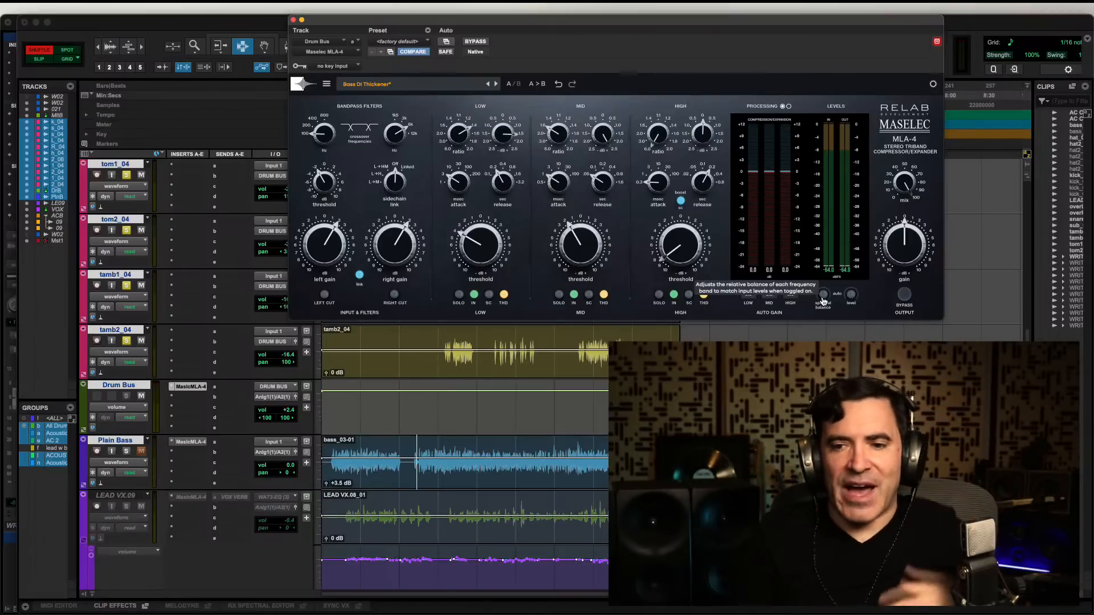
Compare the Drum Bus MLA-4 bypassed and active during playback, and turn on its automatic spectral balance
click(476, 42)
key(space)
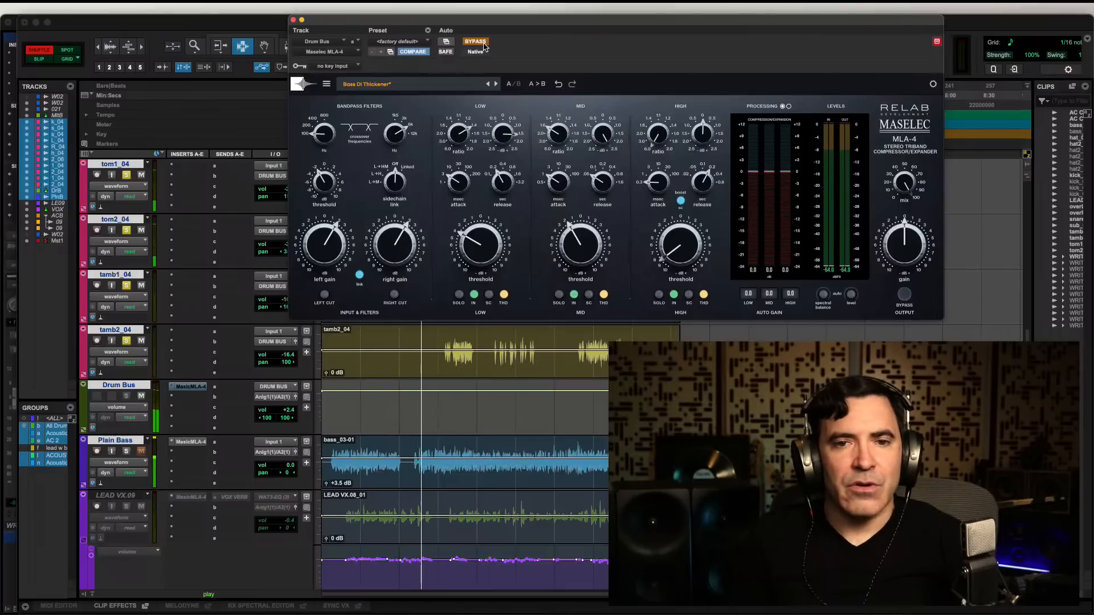
click(484, 46)
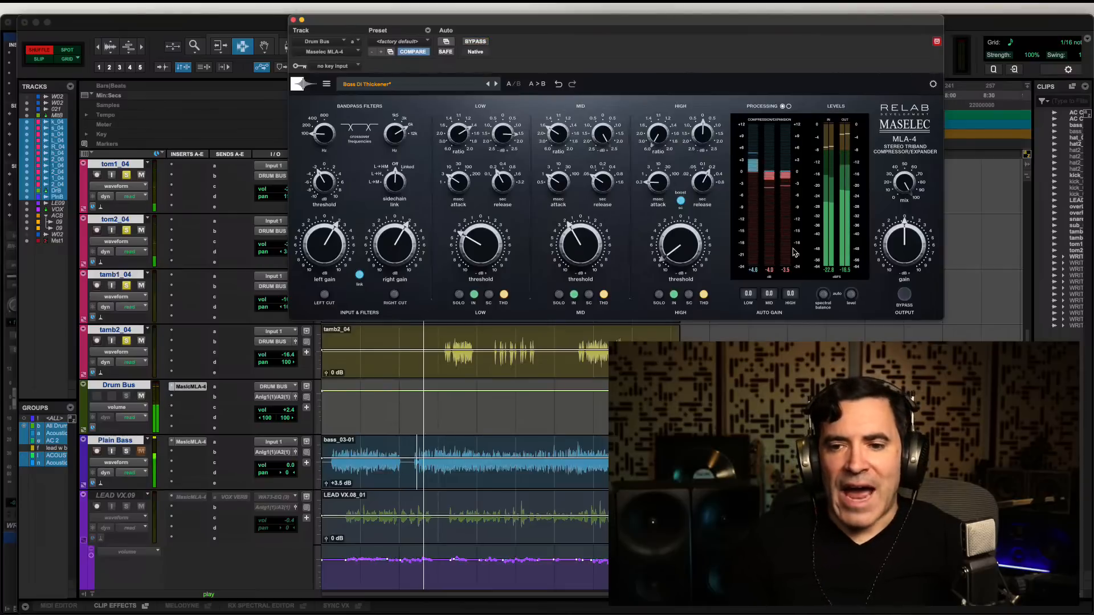
click(824, 297)
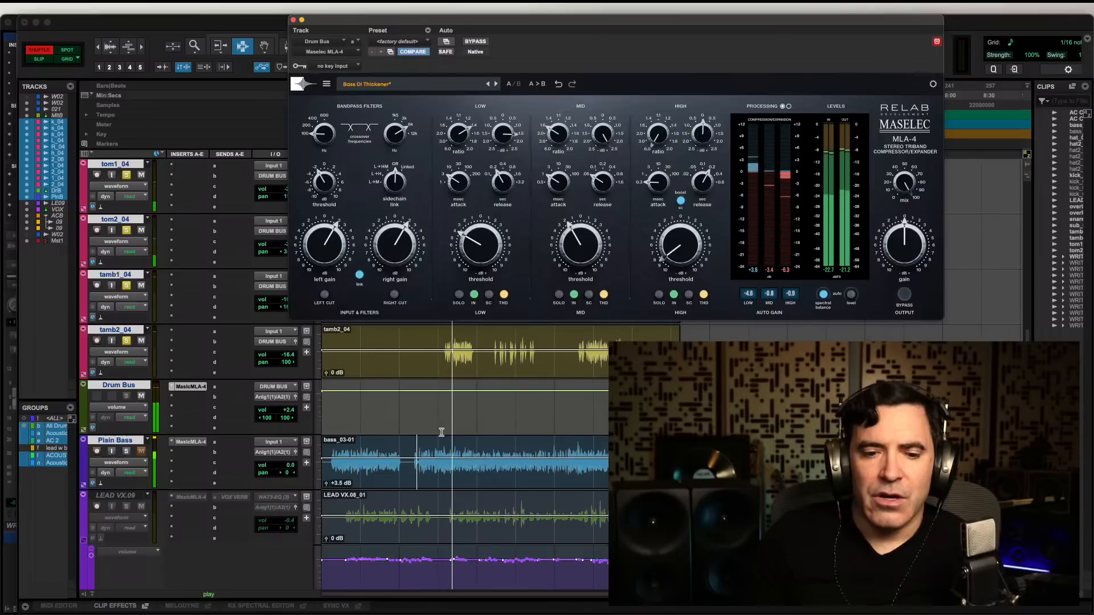
Select a short passage of the bass_03-01 clip and compare the bypassed drums with the spectrally balanced processing from there
key(space)
drag(438, 459, 451, 460)
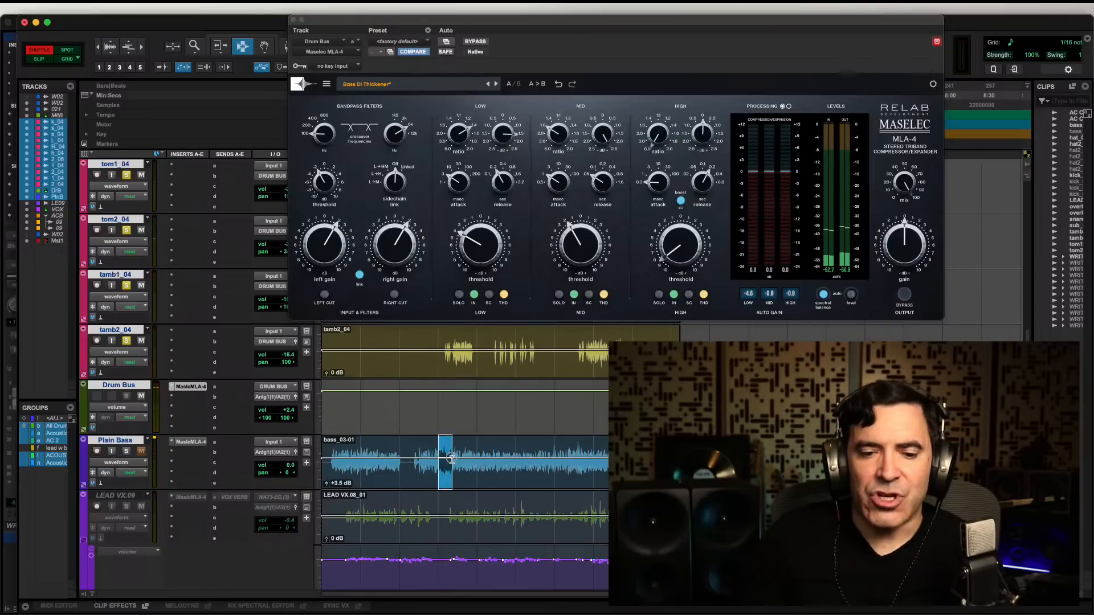
click(476, 41)
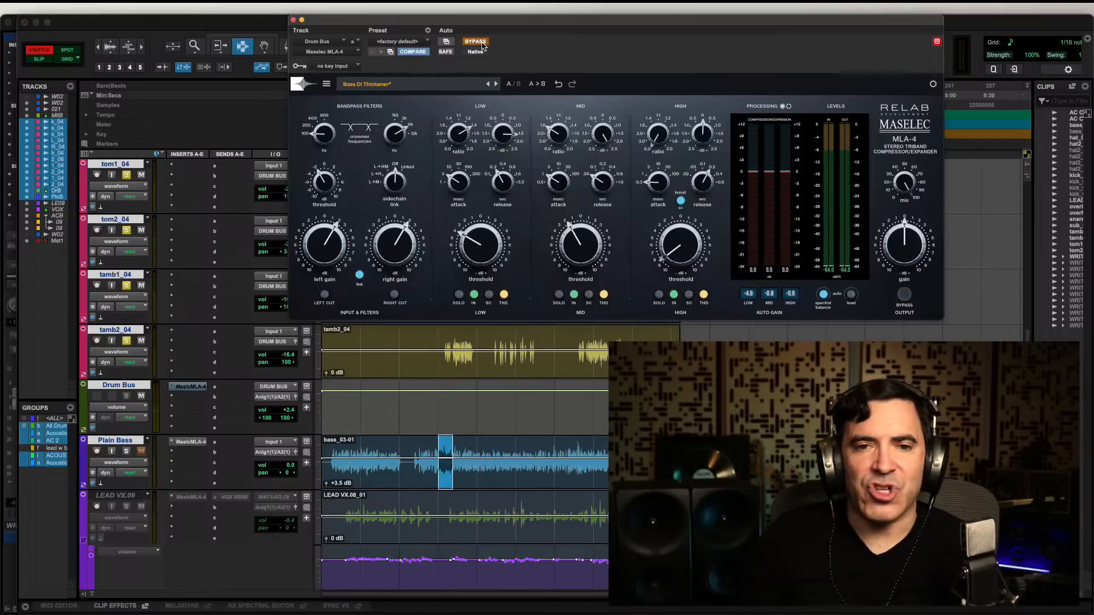
key(space)
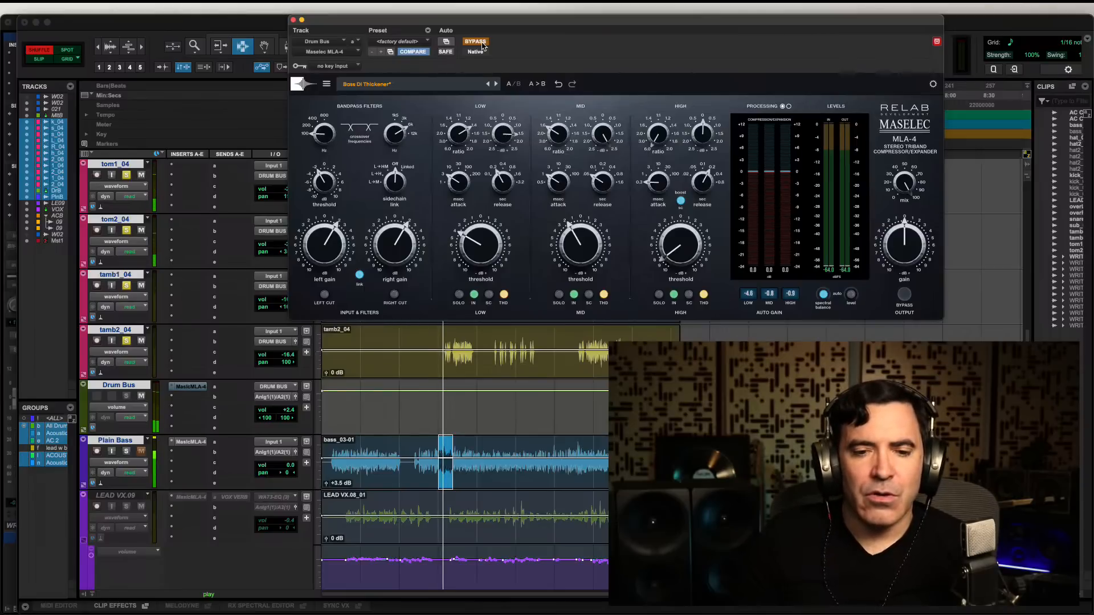
click(476, 42)
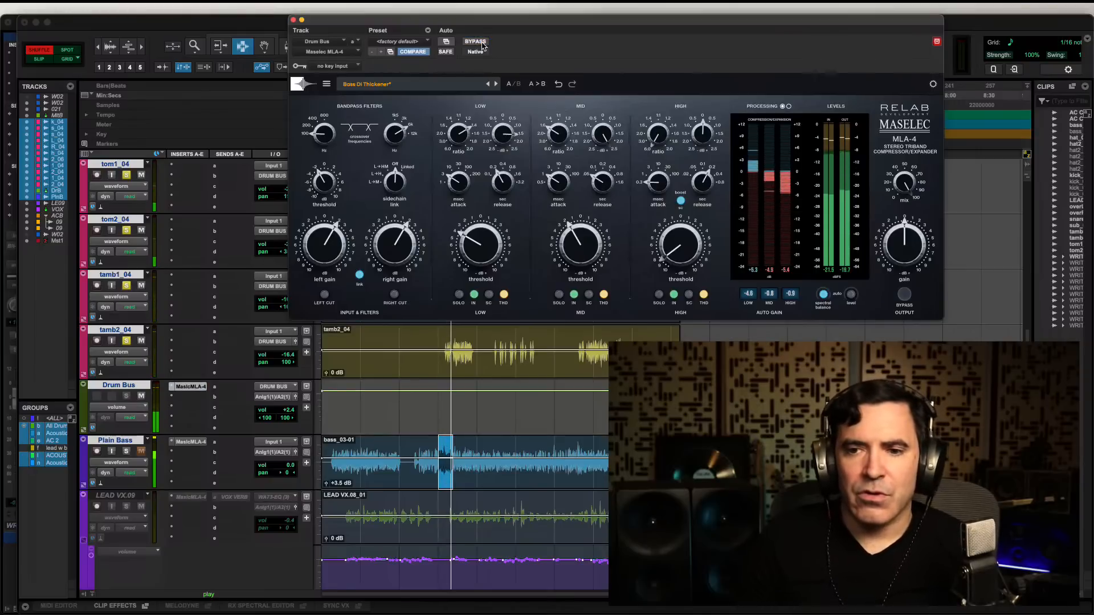
Select a shorter passage of the bass_03-01 clip and play the drums from there with the Drum Bus MLA-4 bypassed
drag(442, 460, 448, 460)
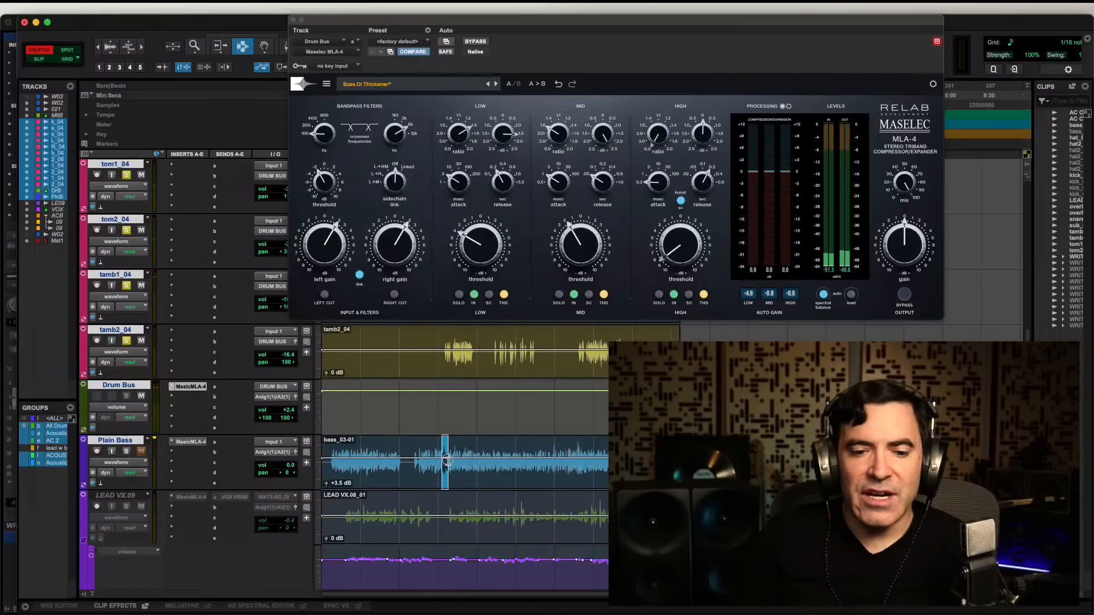
click(473, 43)
key(space)
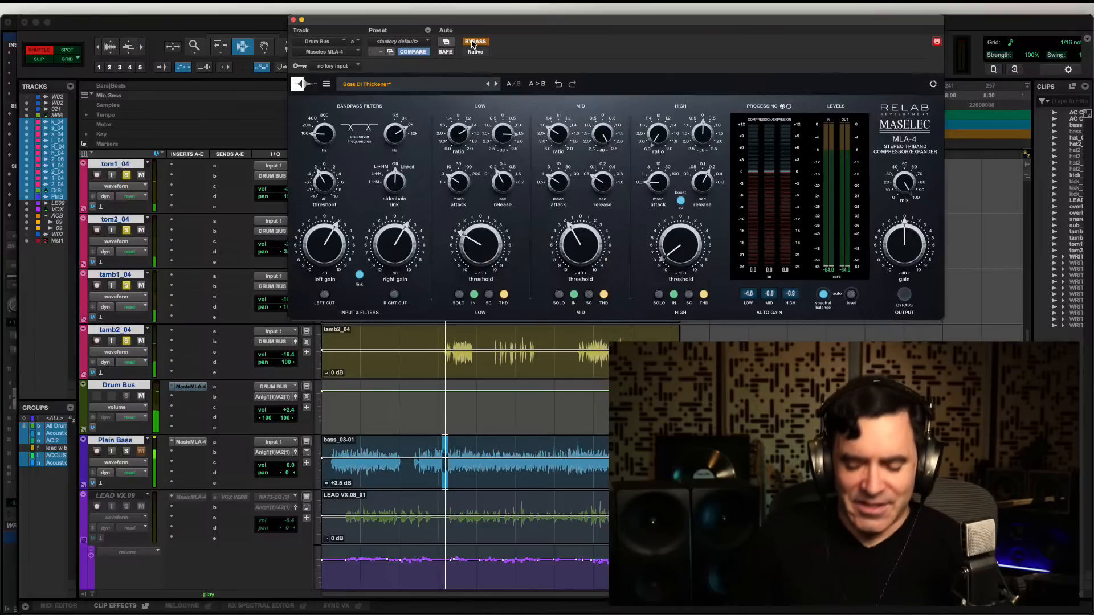
key(t)
key(t)
key(t)
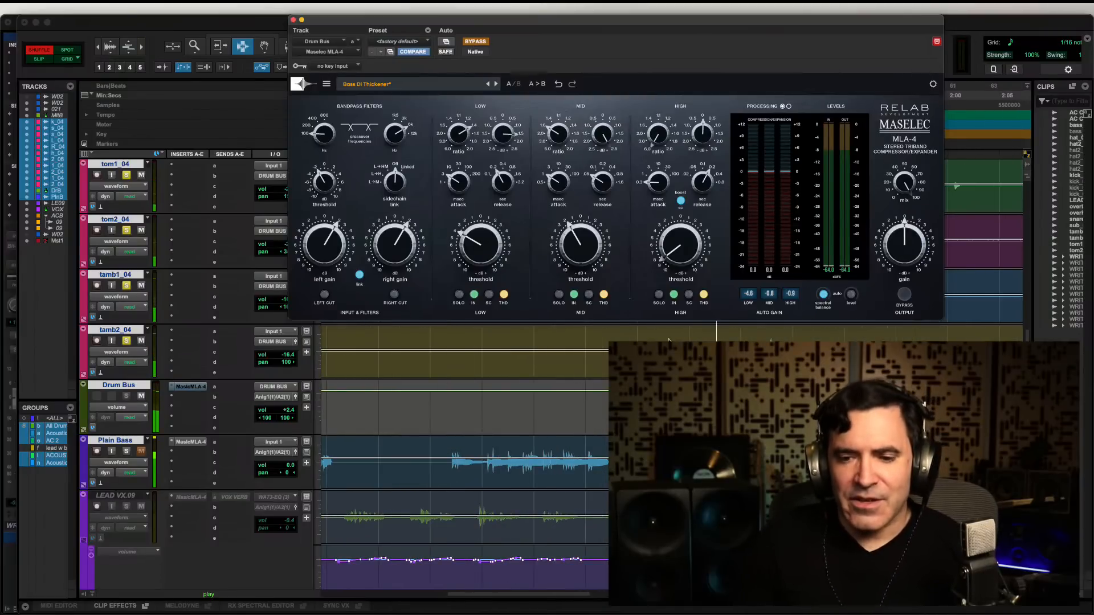
Reactivate the Drum Bus MLA-4, turn off its automatic spectral balance, and replay the drums
click(481, 44)
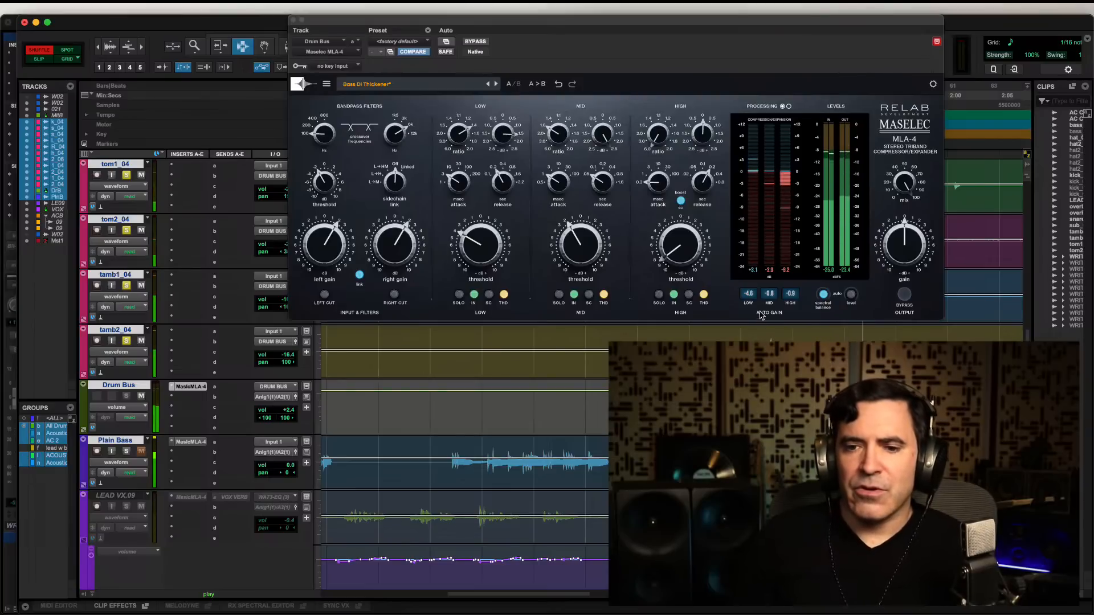
key(space)
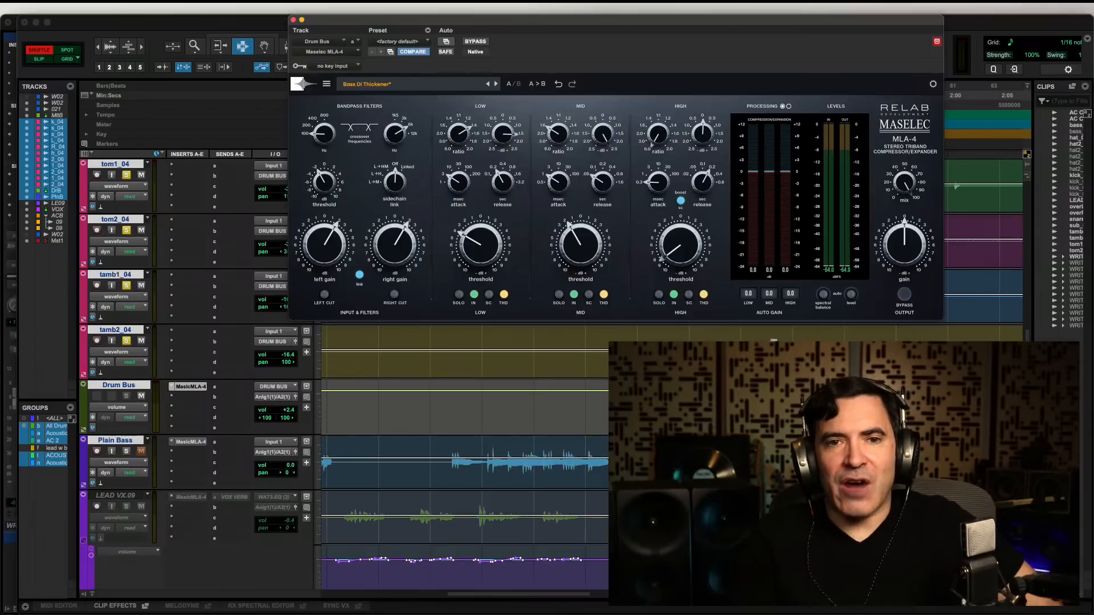
key(space)
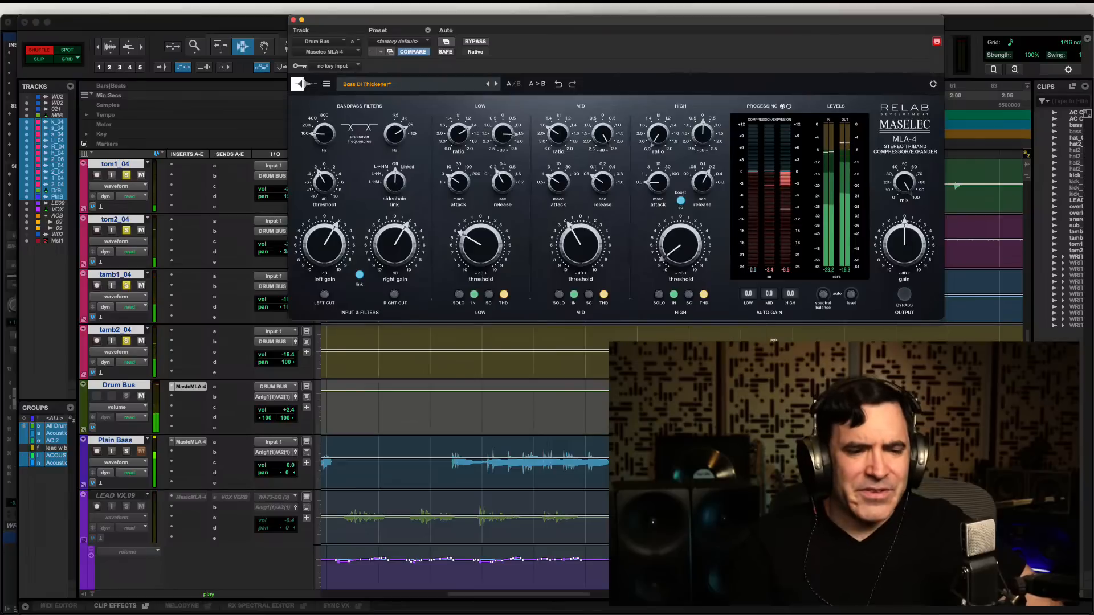
Make the inactive AC BUS track active
scroll(238, 444, down, 5)
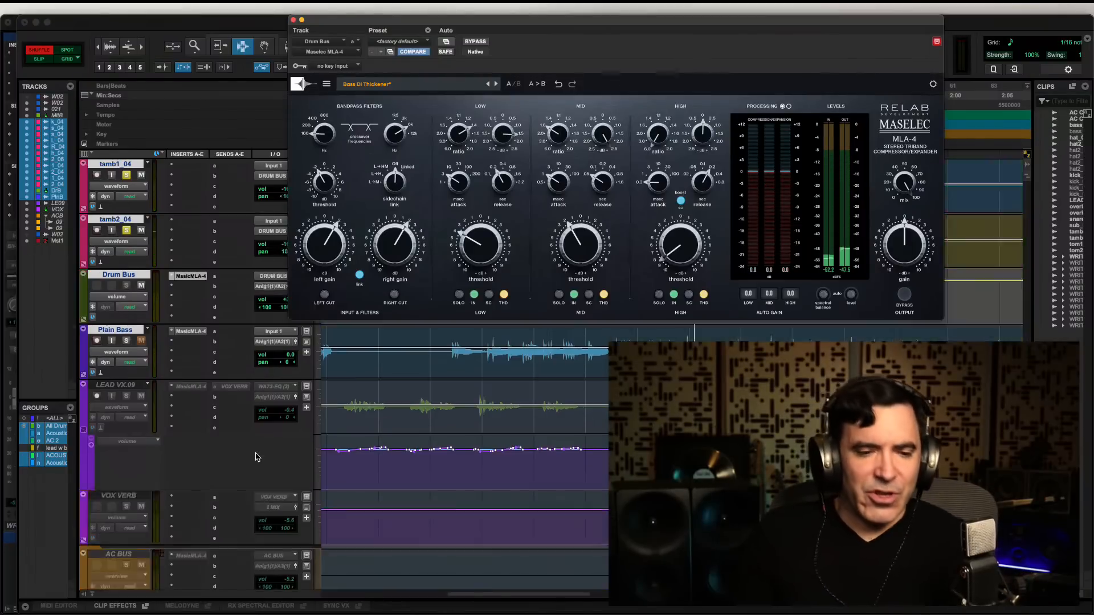
click(137, 390)
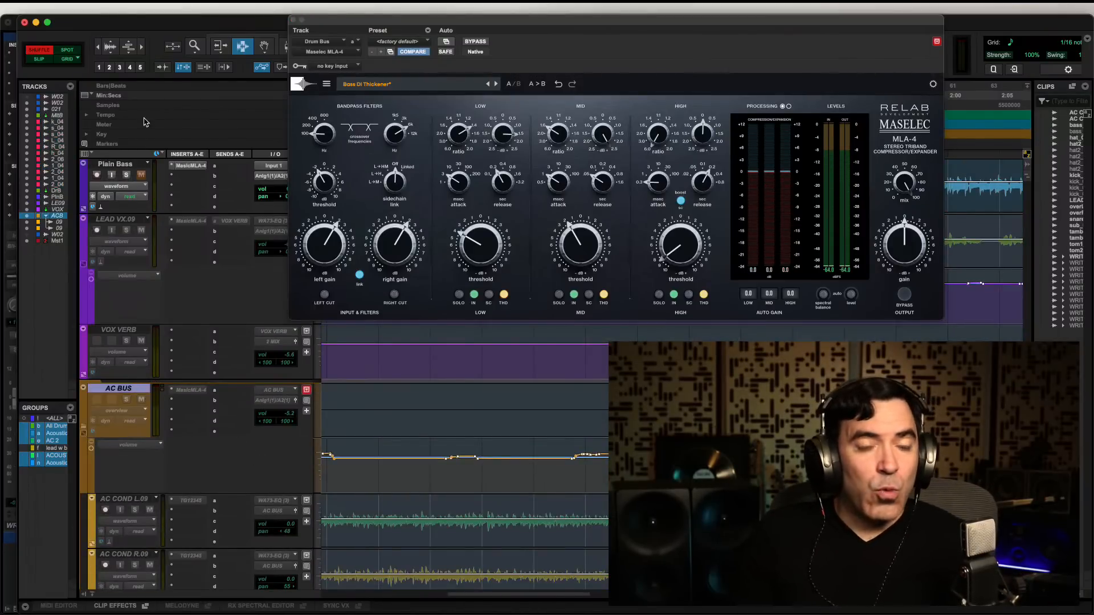
click(159, 6)
click(206, 74)
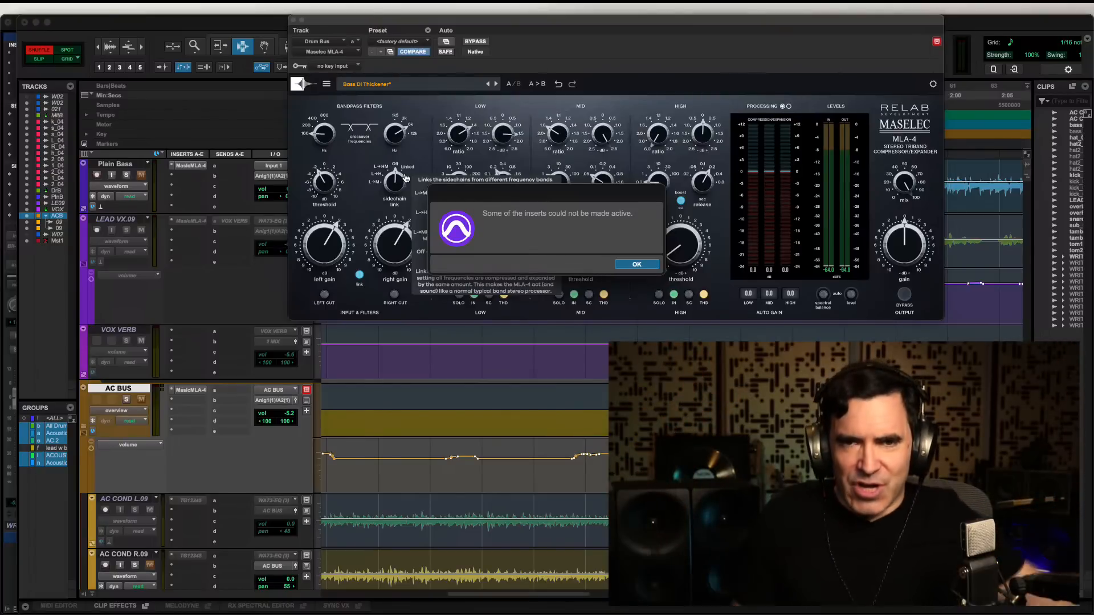
click(636, 265)
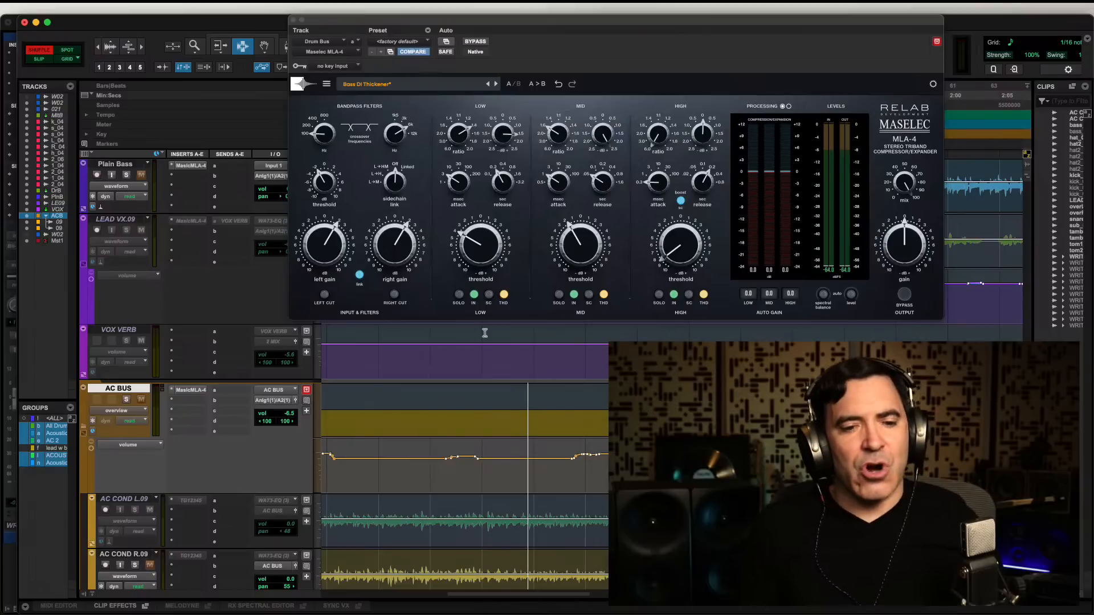
Close the Drum Bus MLA-4, open the one on AC BUS, and place the playback start slightly earlier in the timeline
click(293, 20)
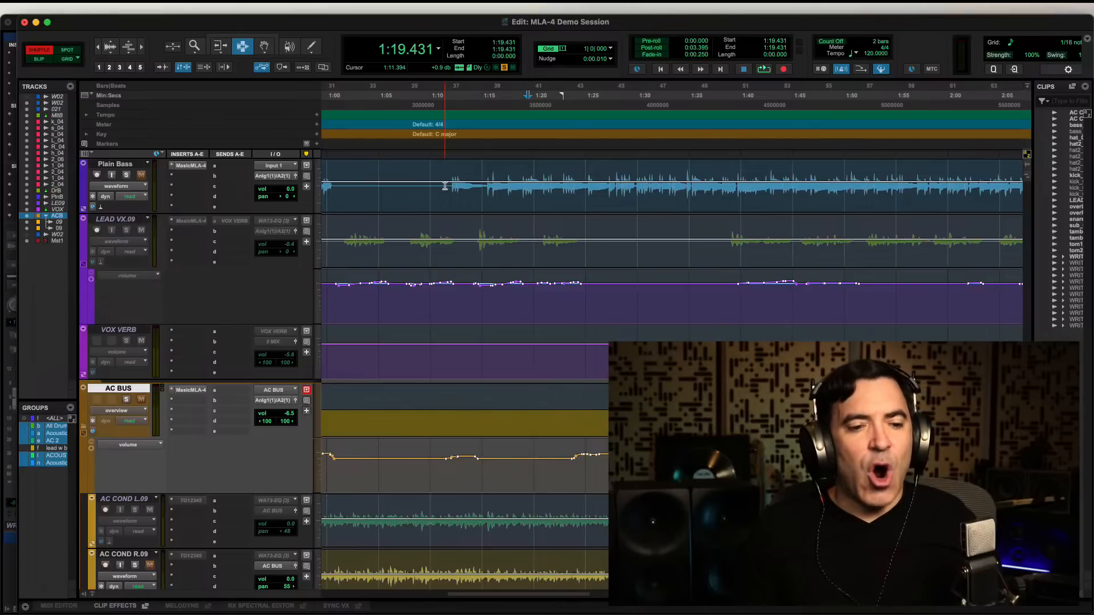
click(192, 392)
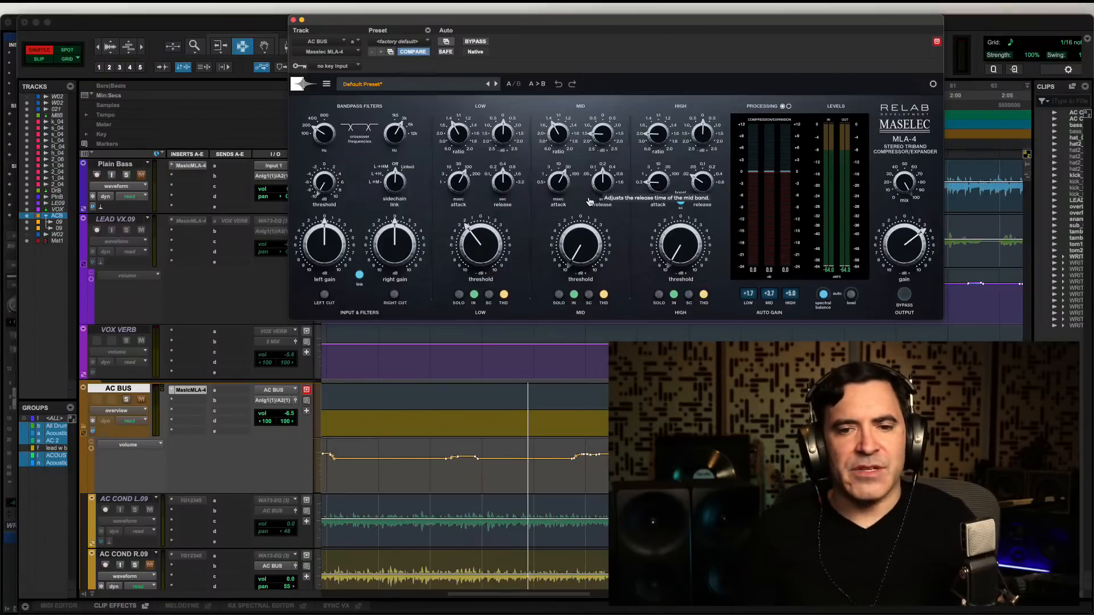
click(480, 409)
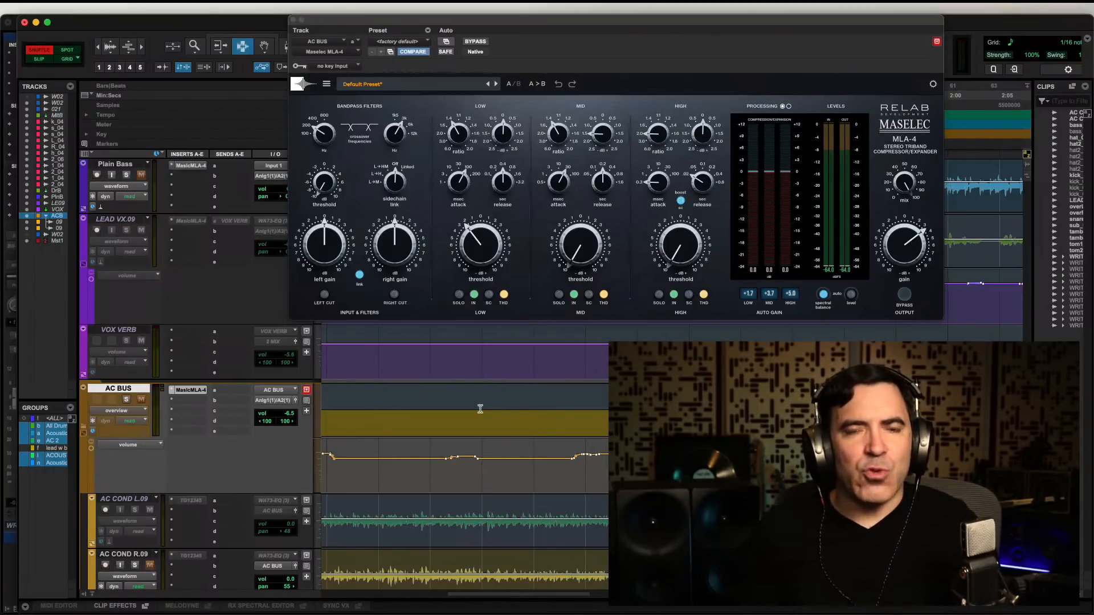
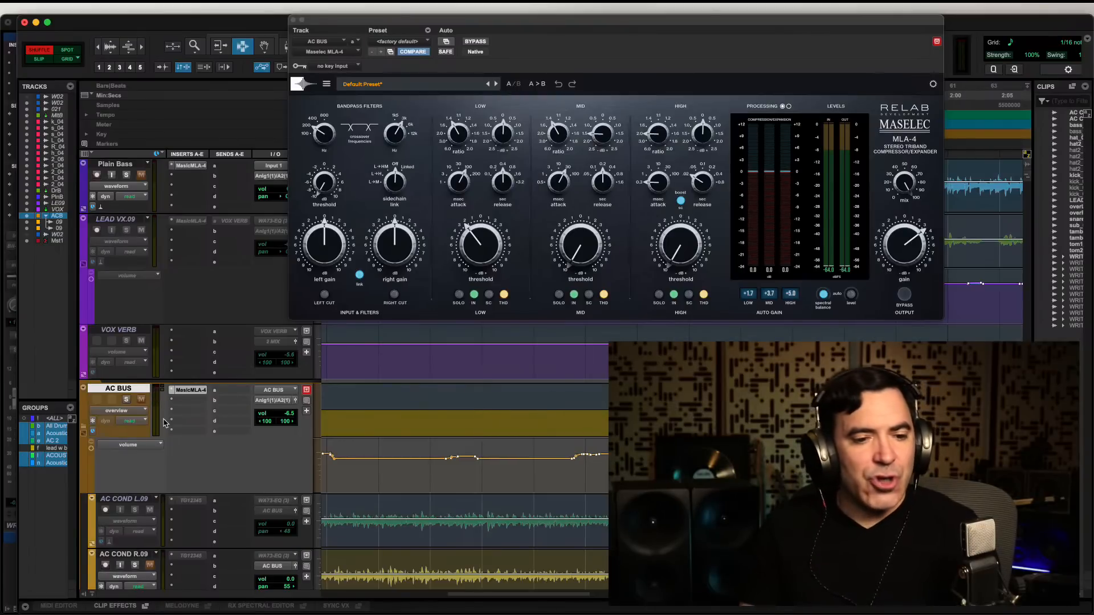
Make the inactive AC COND L.09 track active
scroll(144, 436, down, 2)
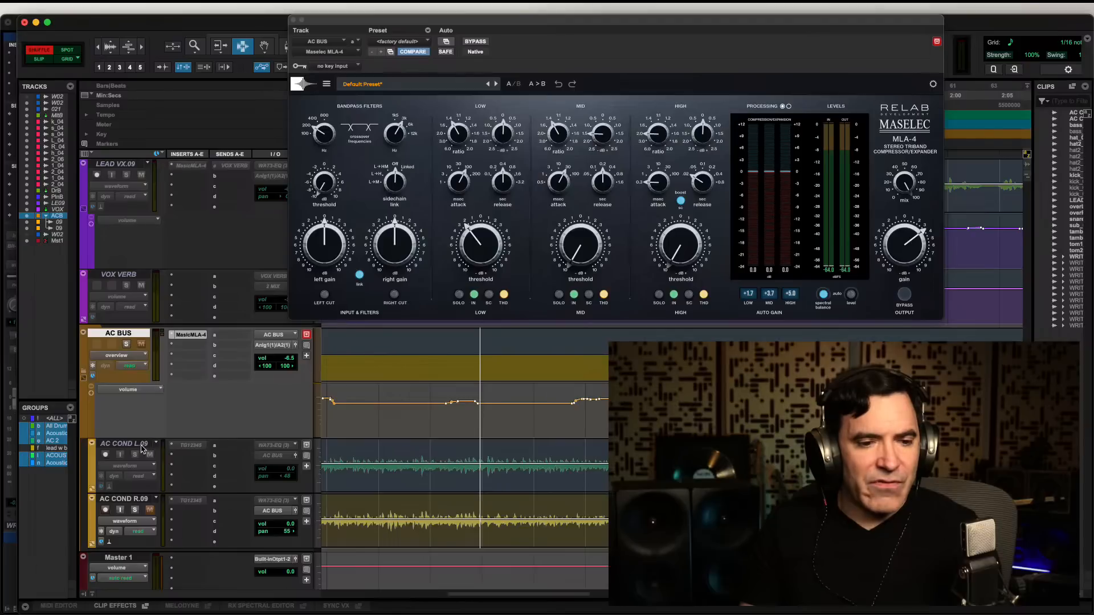
click(141, 445)
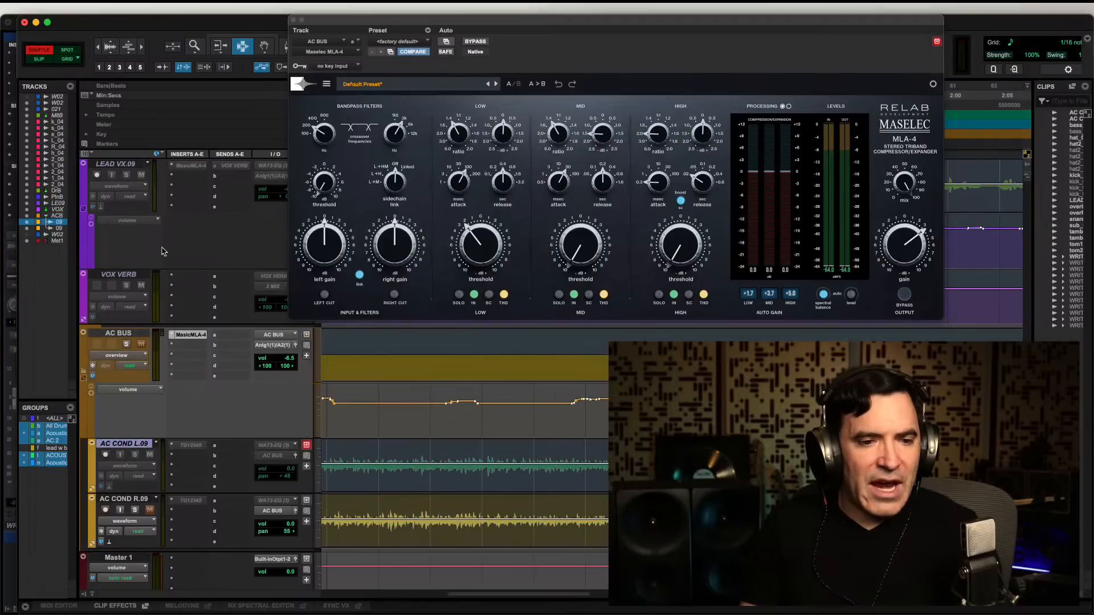
click(166, 6)
click(182, 73)
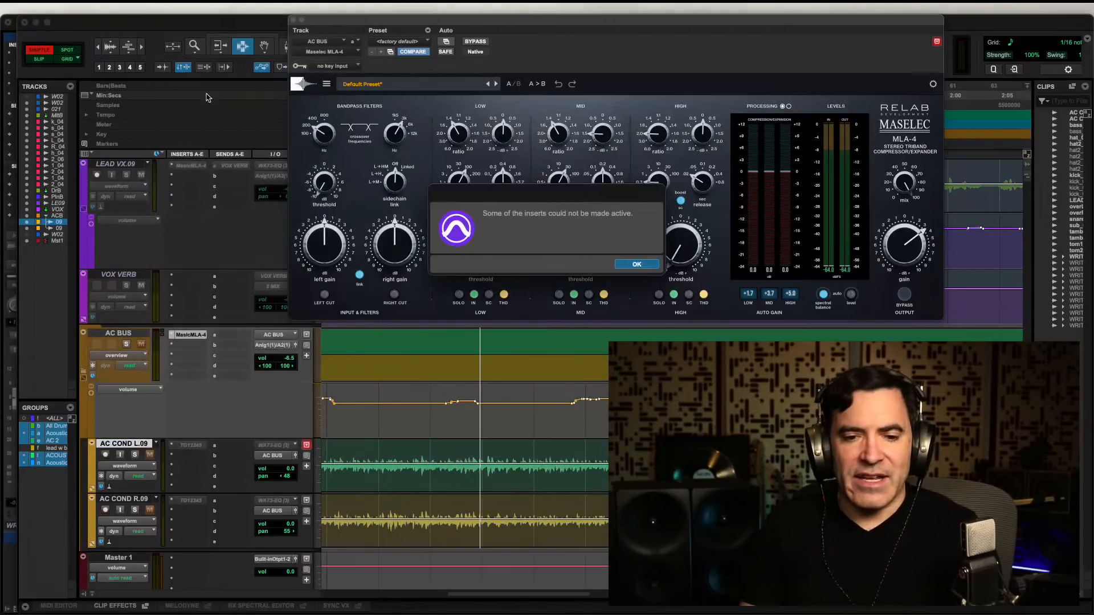
click(628, 265)
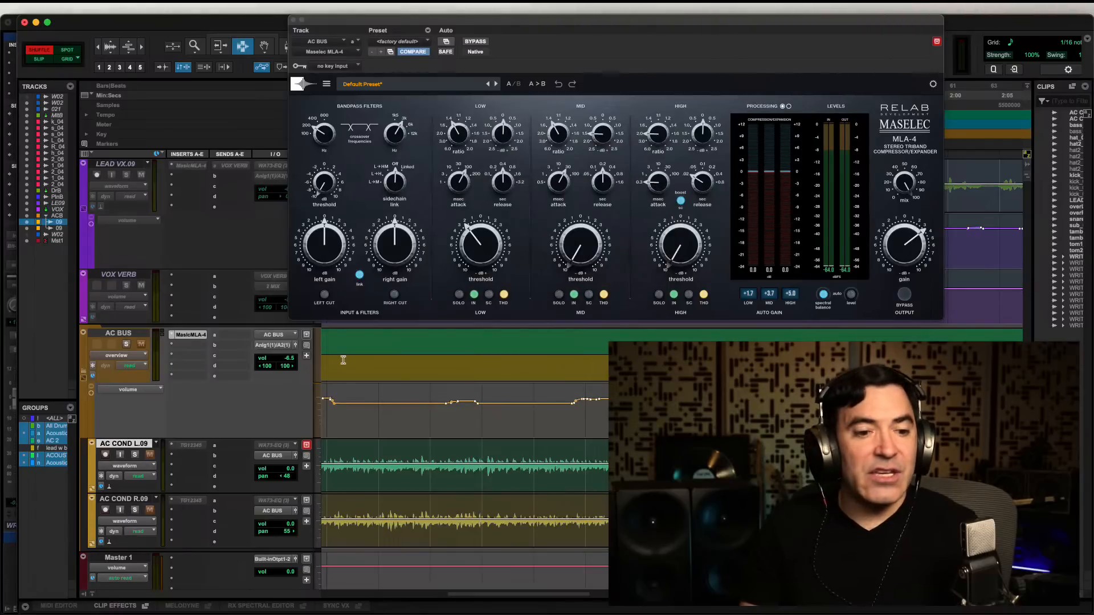
Bypass the AC BUS MLA-4, solo the AC BUS track, and start playback
click(476, 40)
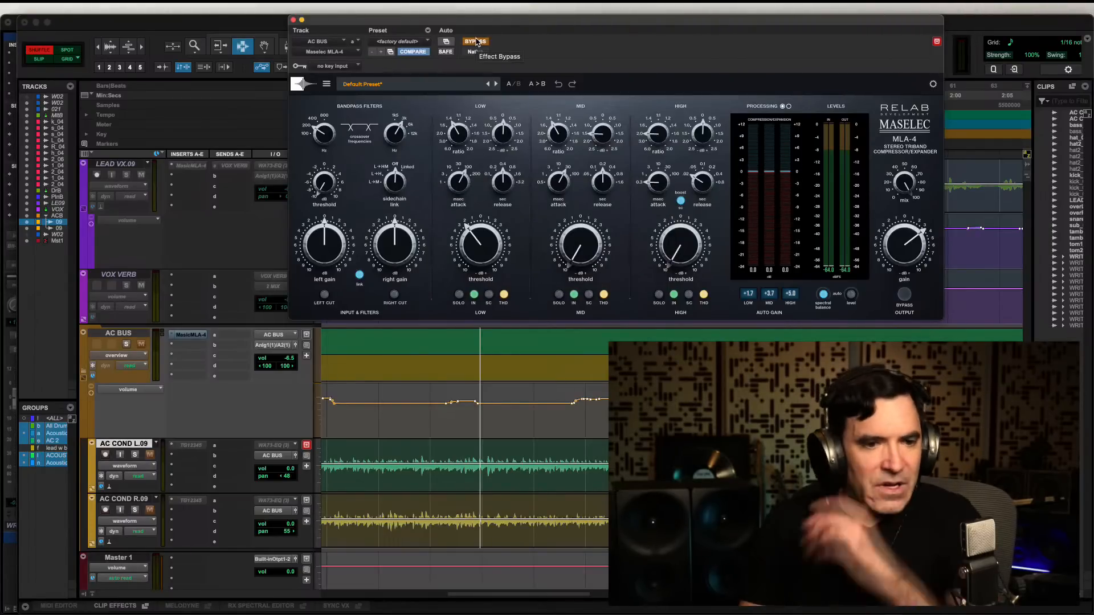
key(space)
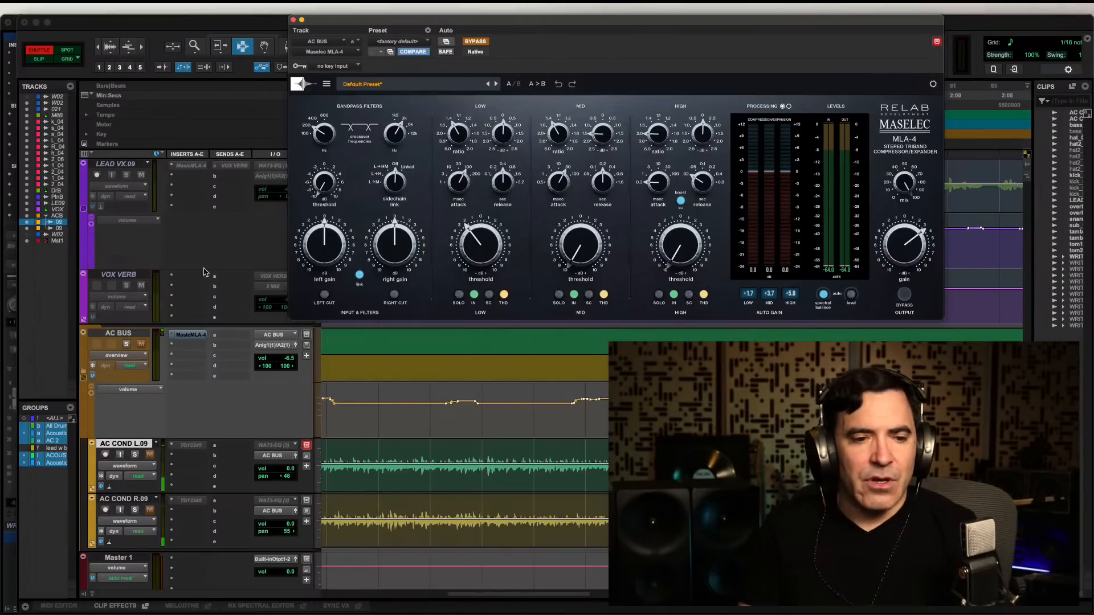
click(126, 344)
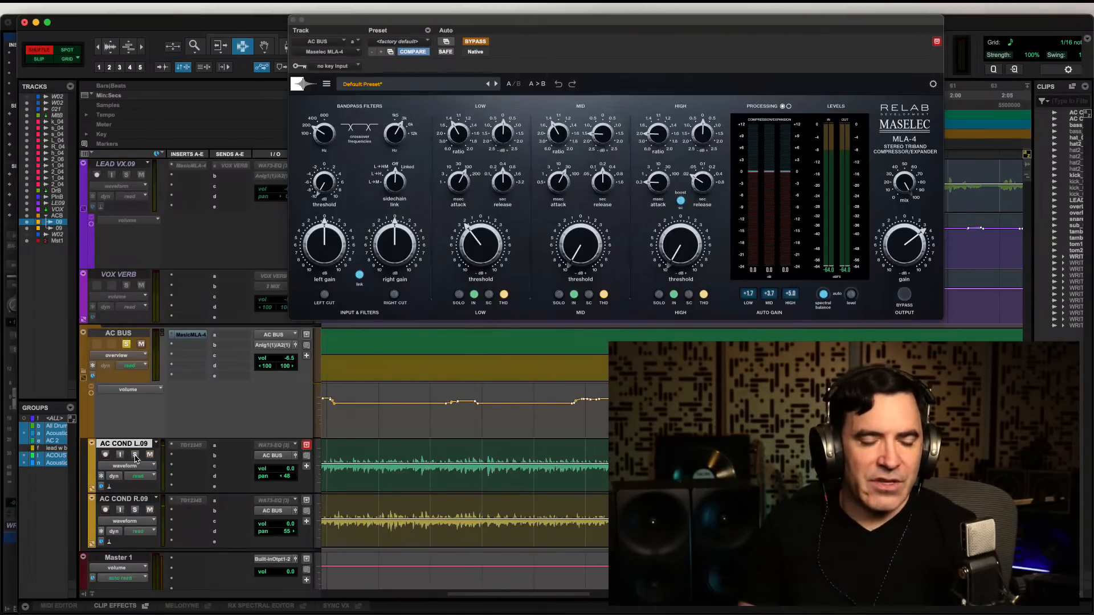
key(space)
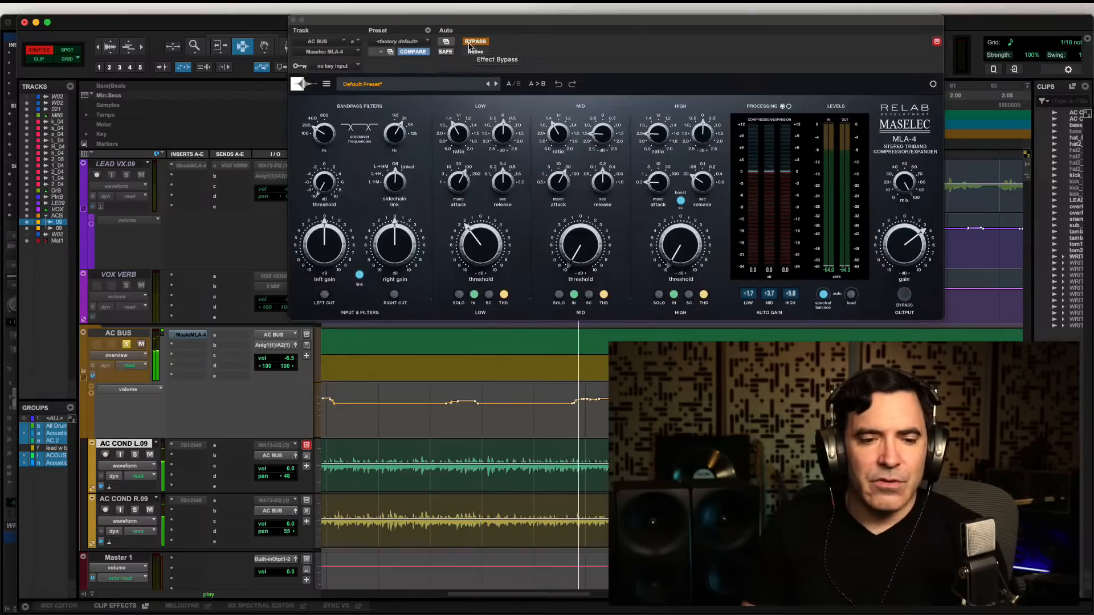
During acoustic guitar playback, reactivate the AC BUS MLA-4 and turn off its automatic spectral balance
key(r)
key(r)
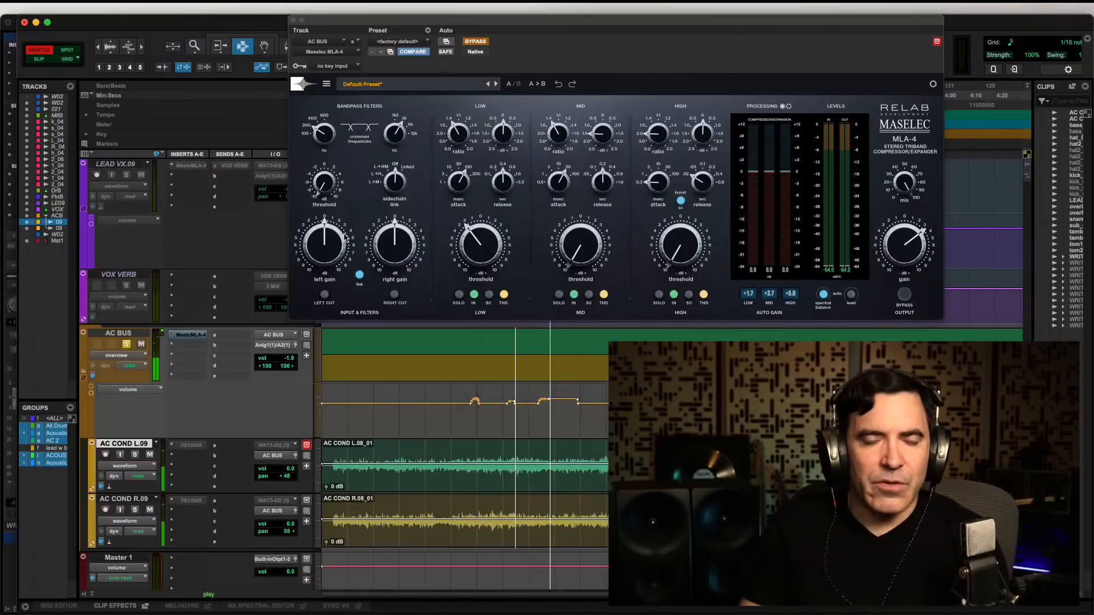
click(475, 42)
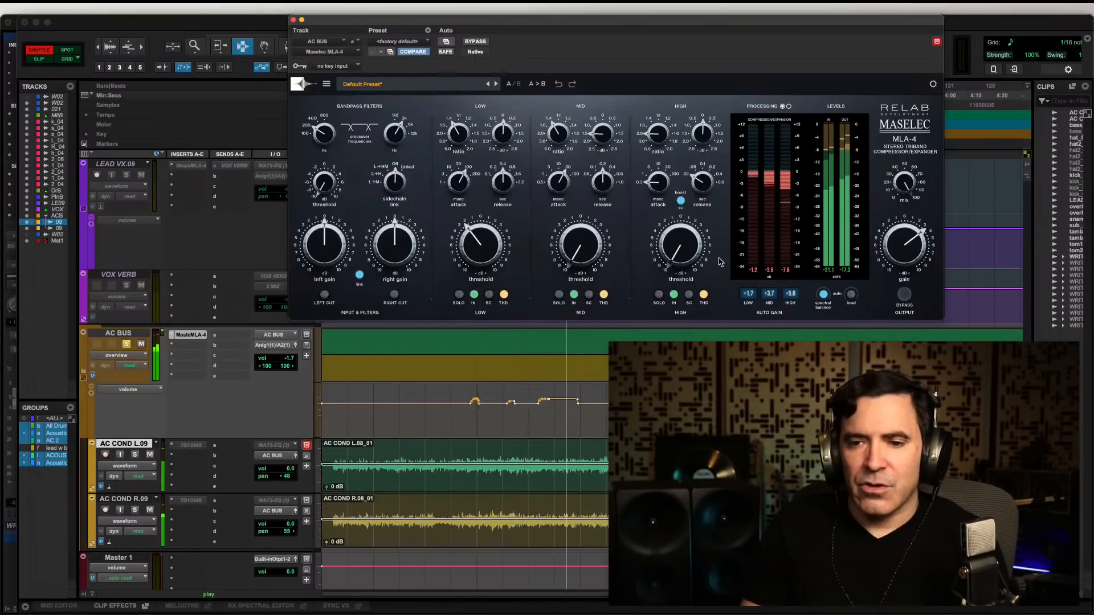
click(823, 295)
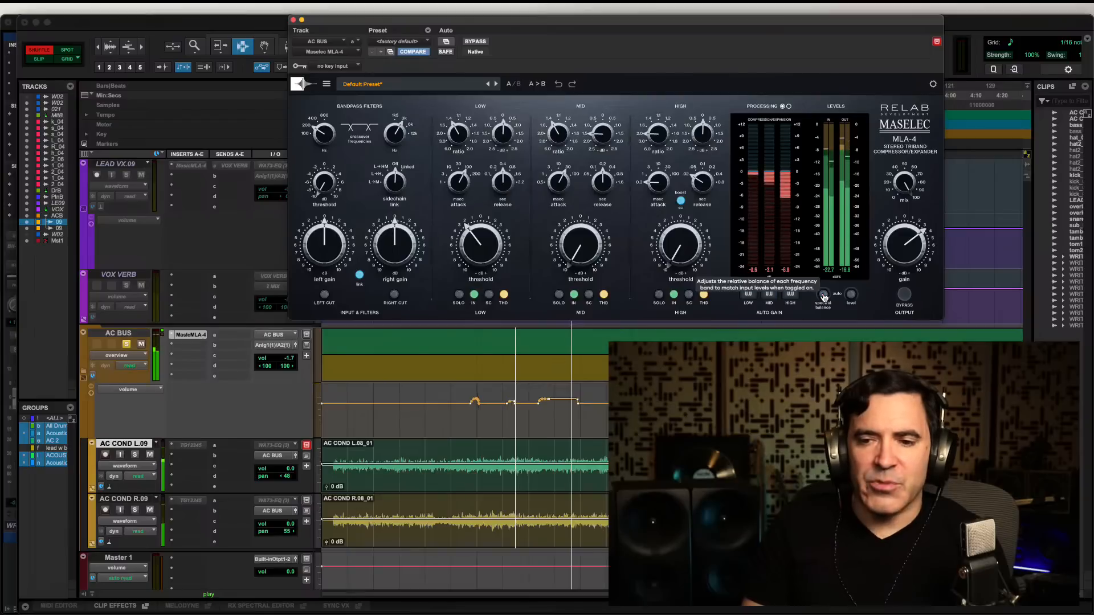
Bypass the AC BUS MLA-4 and turn off automation on the AC BUS track
click(476, 42)
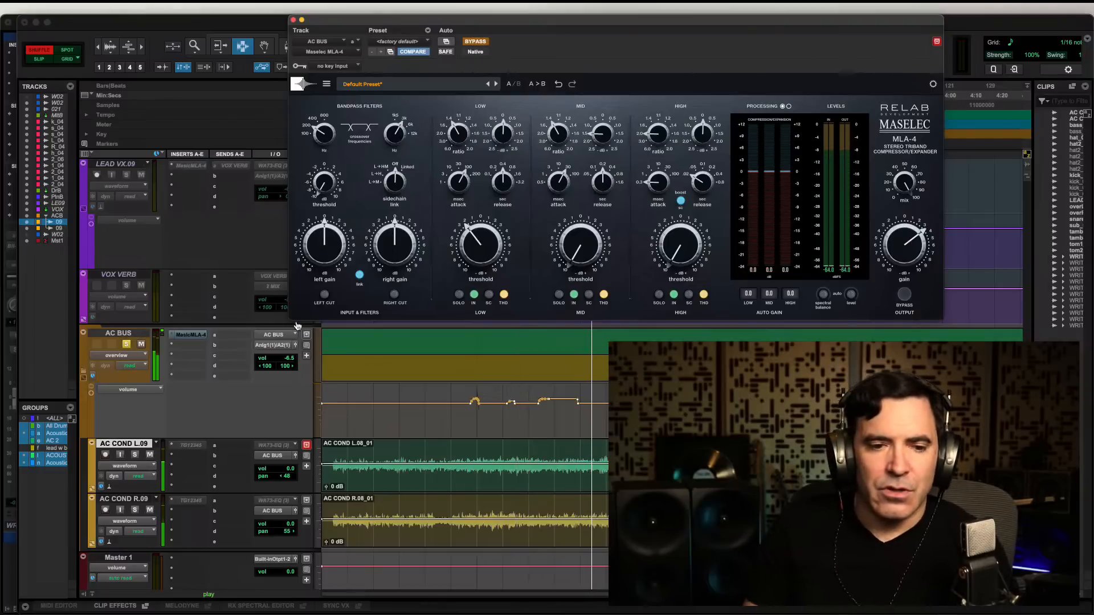
drag(290, 359, 290, 352)
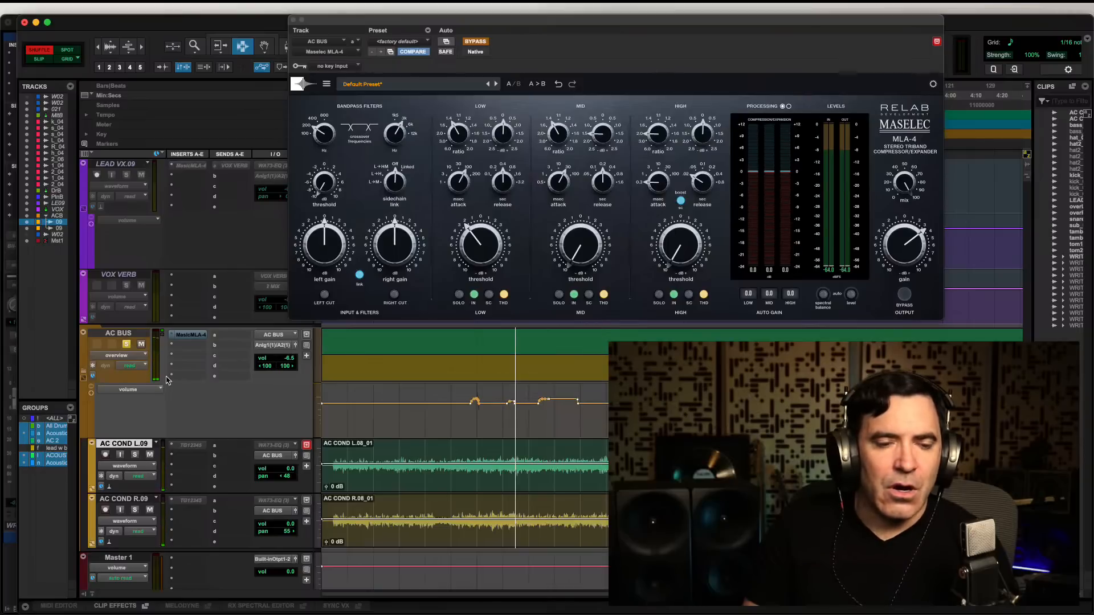
click(138, 361)
click(135, 354)
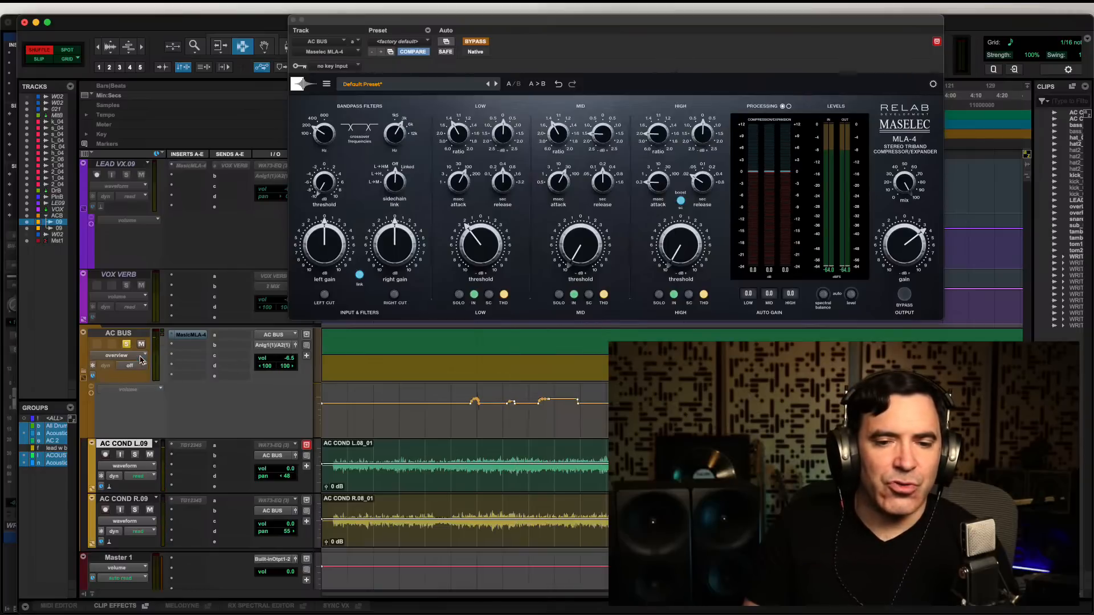
Raise the AC BUS track volume to +1.2 dB and play the acoustic guitars
drag(289, 361, 280, 358)
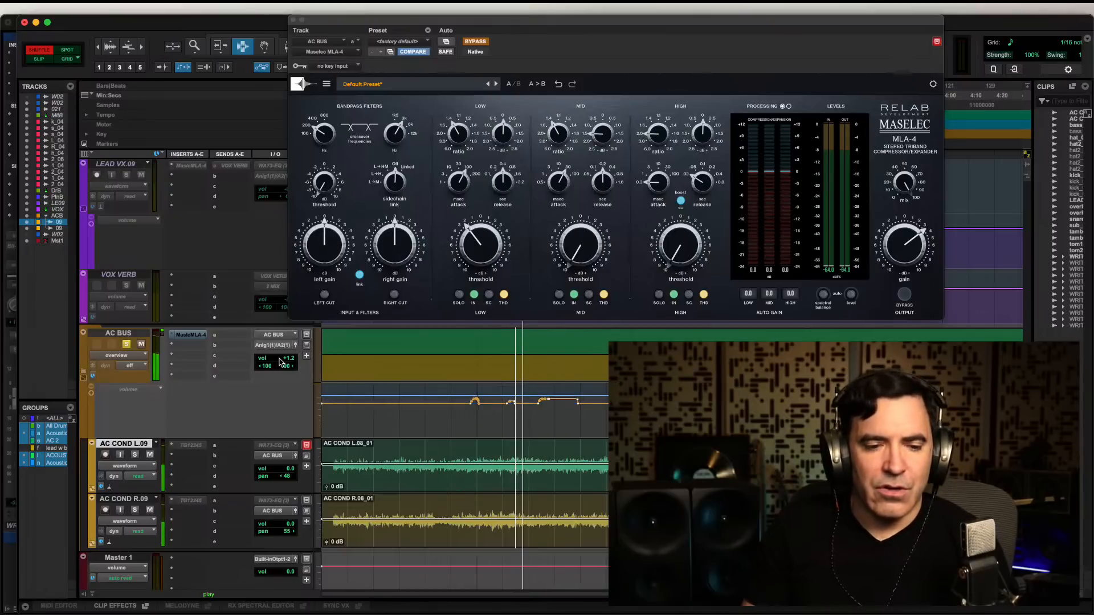
scroll(272, 401, down, 3)
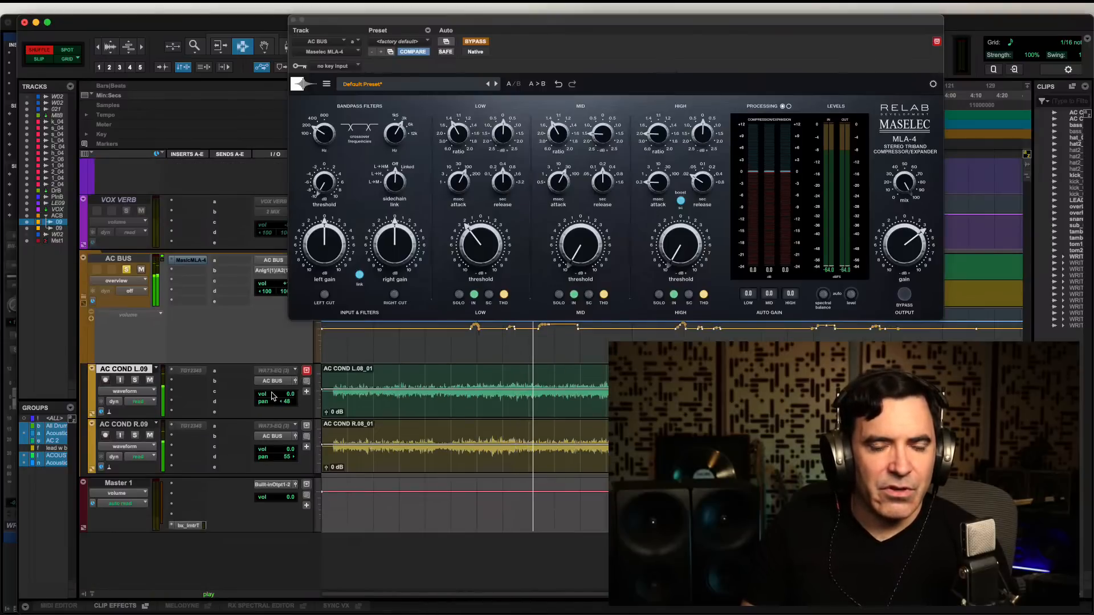
scroll(273, 396, up, 1)
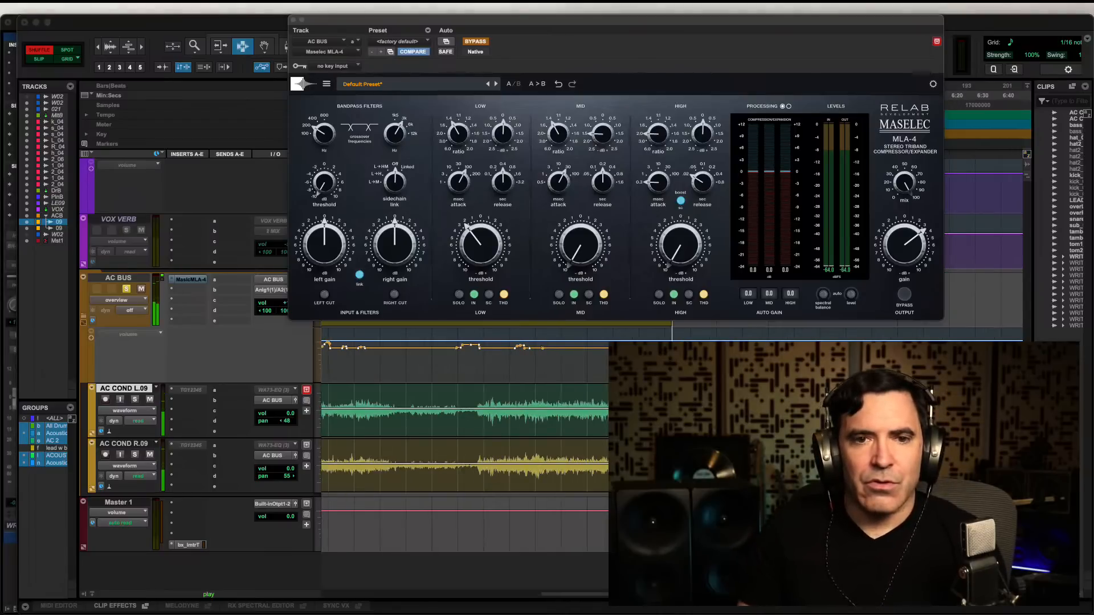
Compare the acoustic bus with the MLA-4 repeatedly engaged and bypassed during playback, ending with it engaged
click(476, 41)
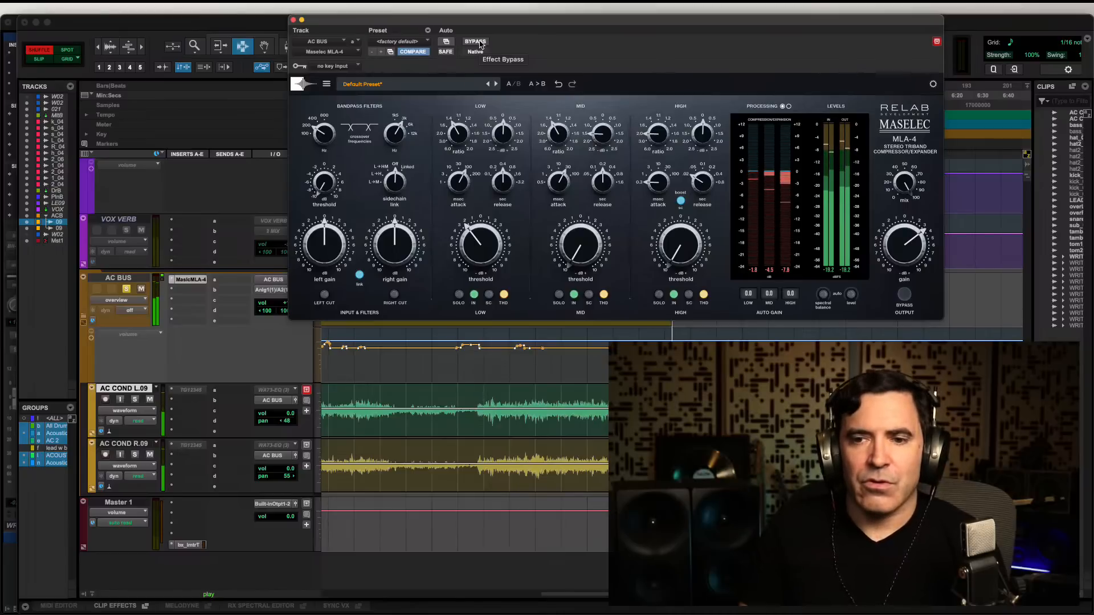
click(477, 42)
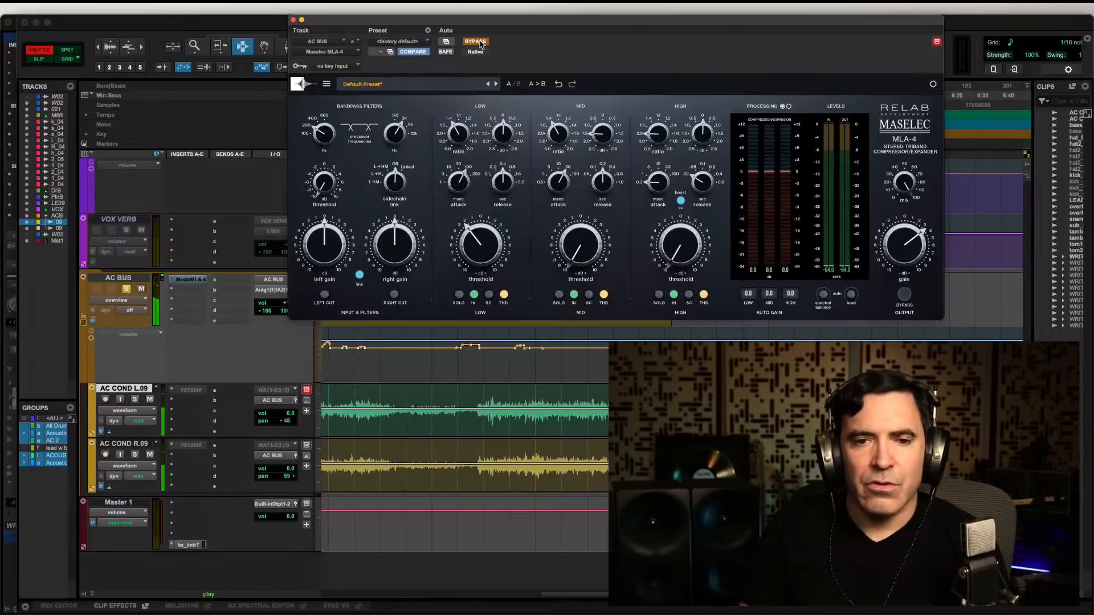
click(478, 42)
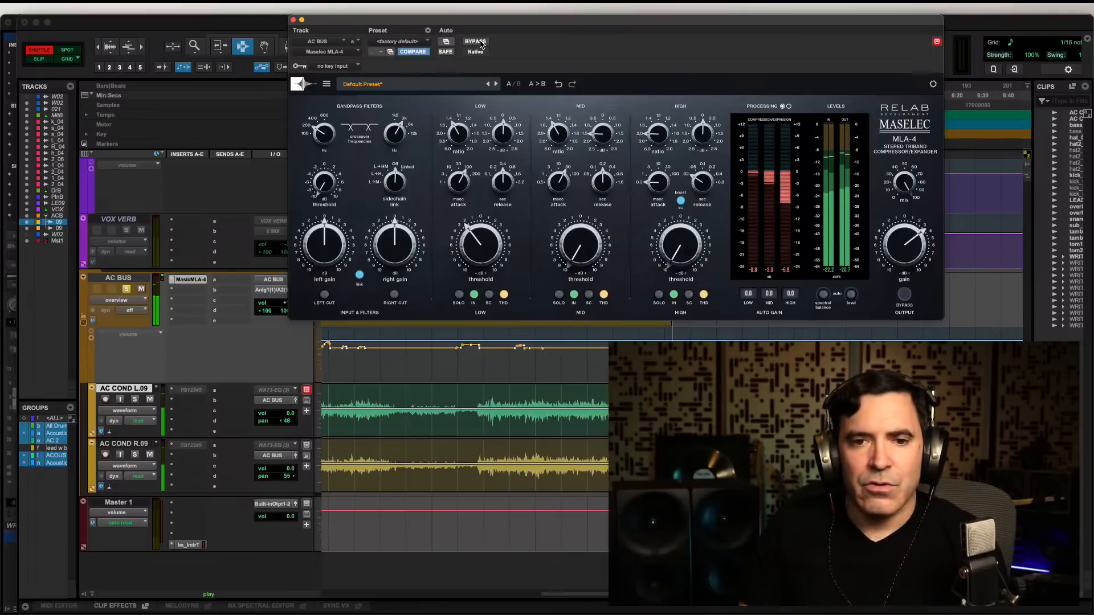
click(478, 41)
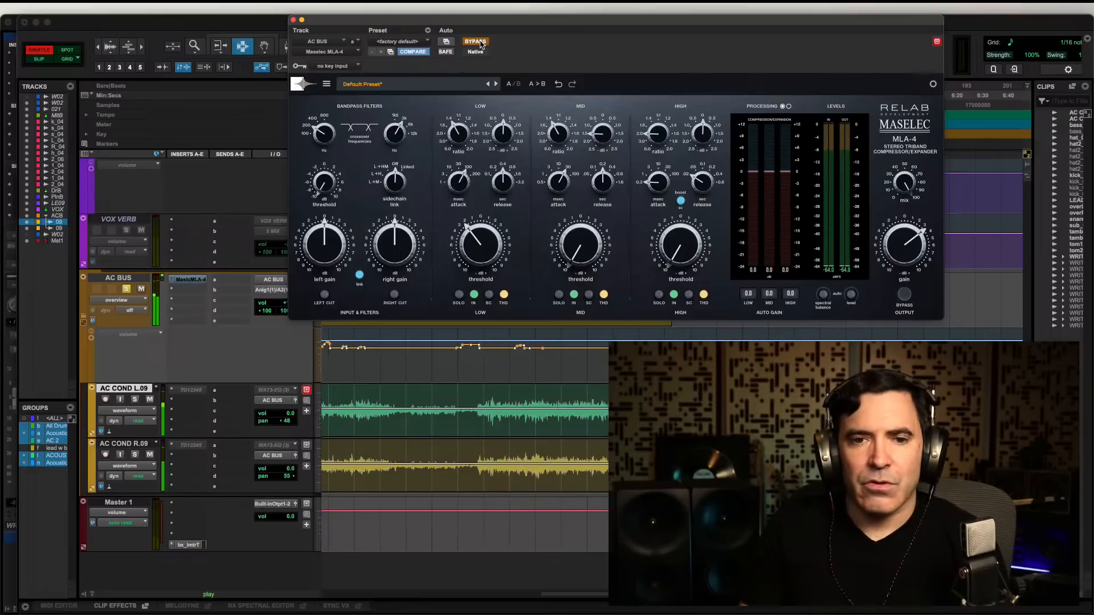
click(478, 42)
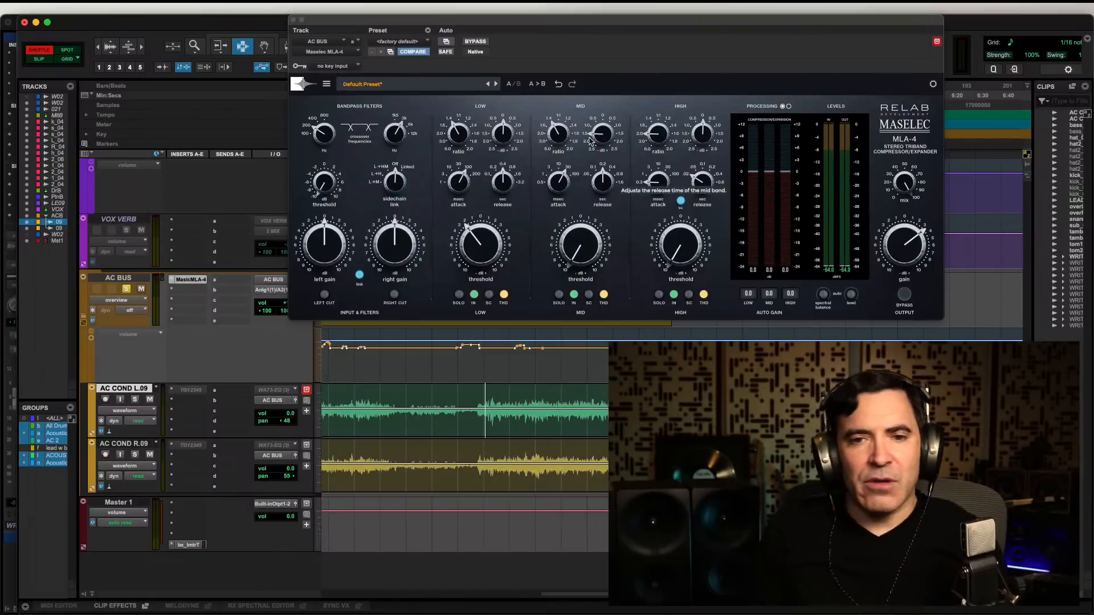
Play the acoustic bus with the MLA-4 bypassed, engage it partway through for comparison, and stop playback
click(475, 42)
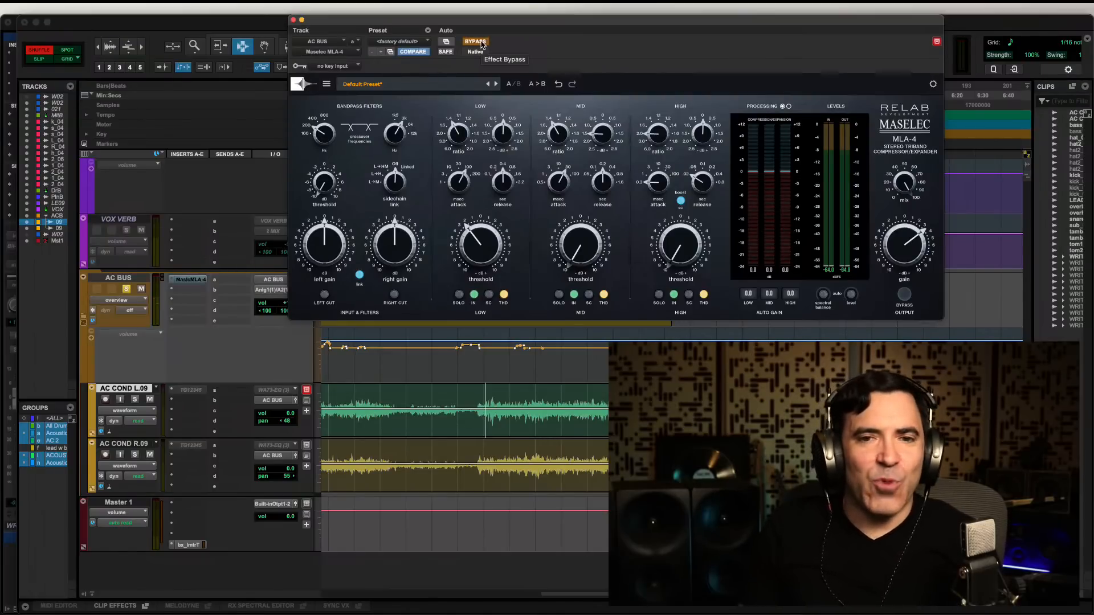
key(space)
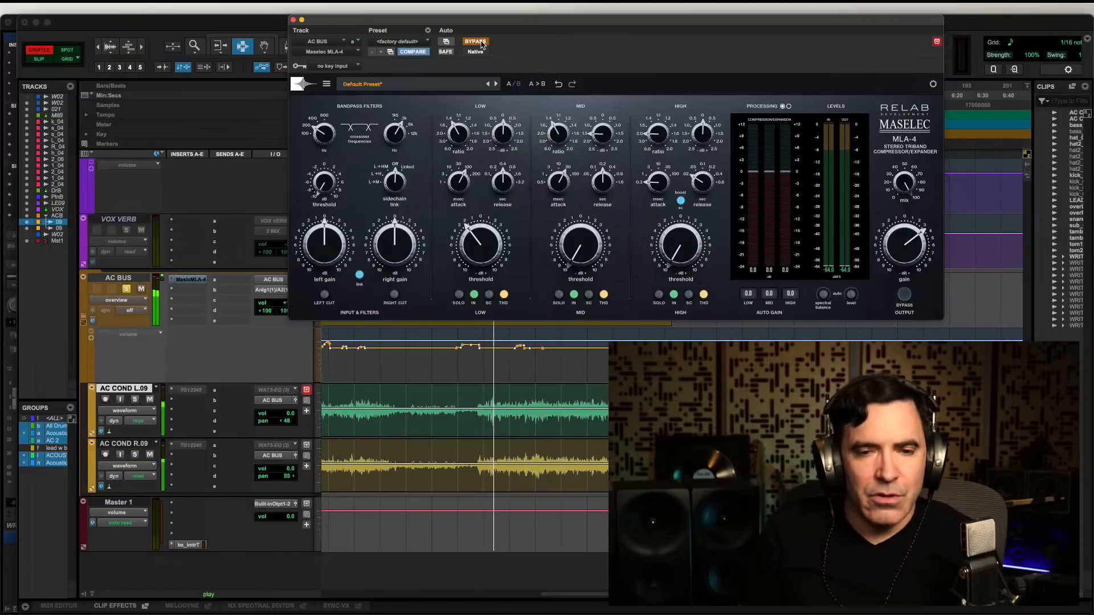
click(482, 43)
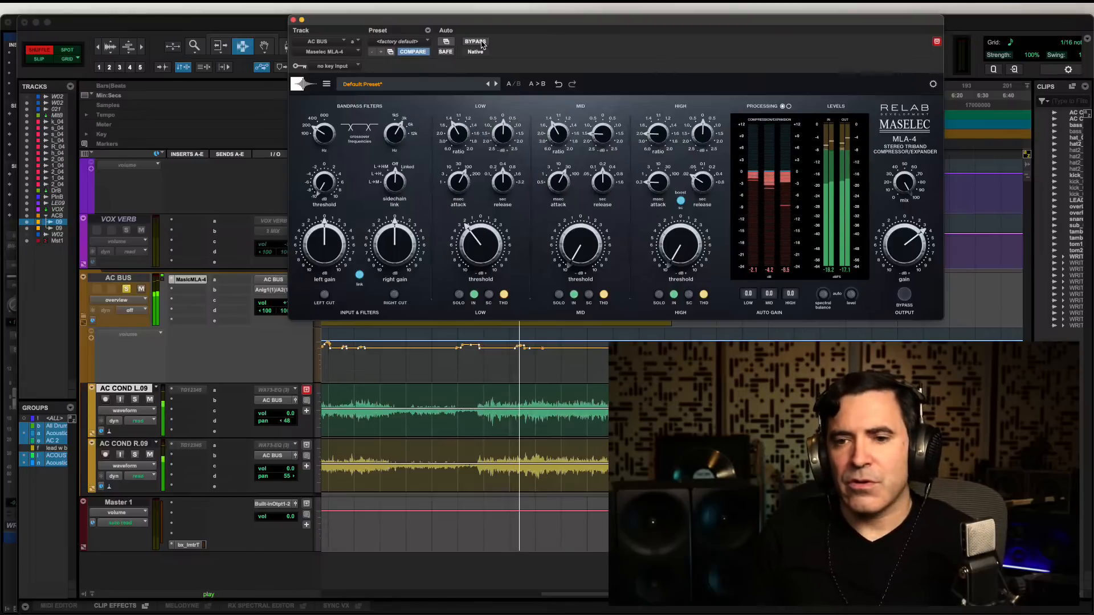
key(space)
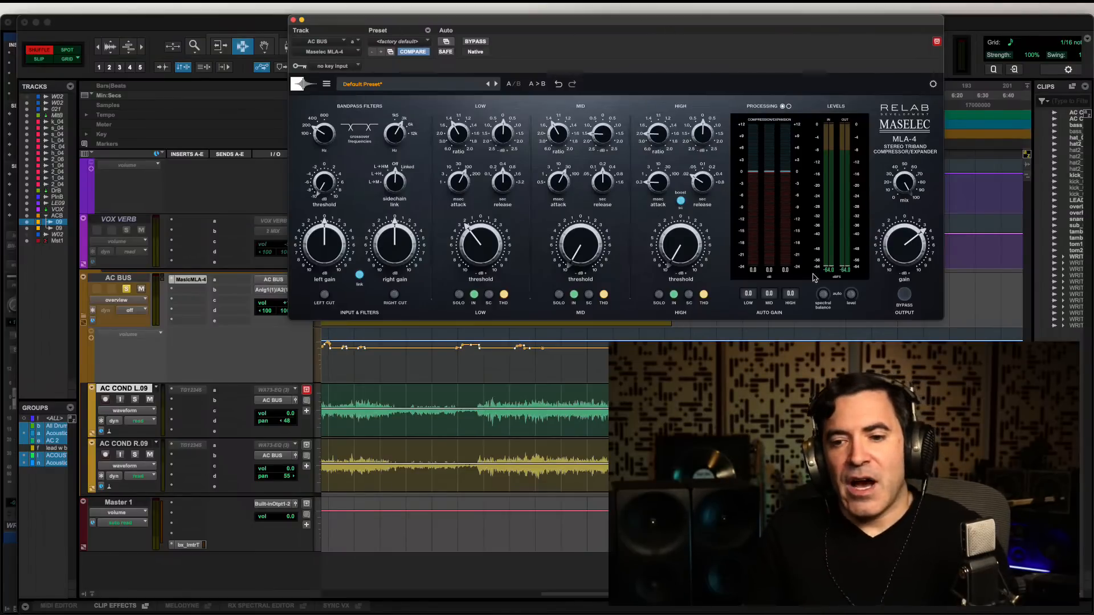
Start playback with the AC BUS MLA-4 bypassed, re-engage the plug-in, and turn on its automatic spectral balance
click(479, 42)
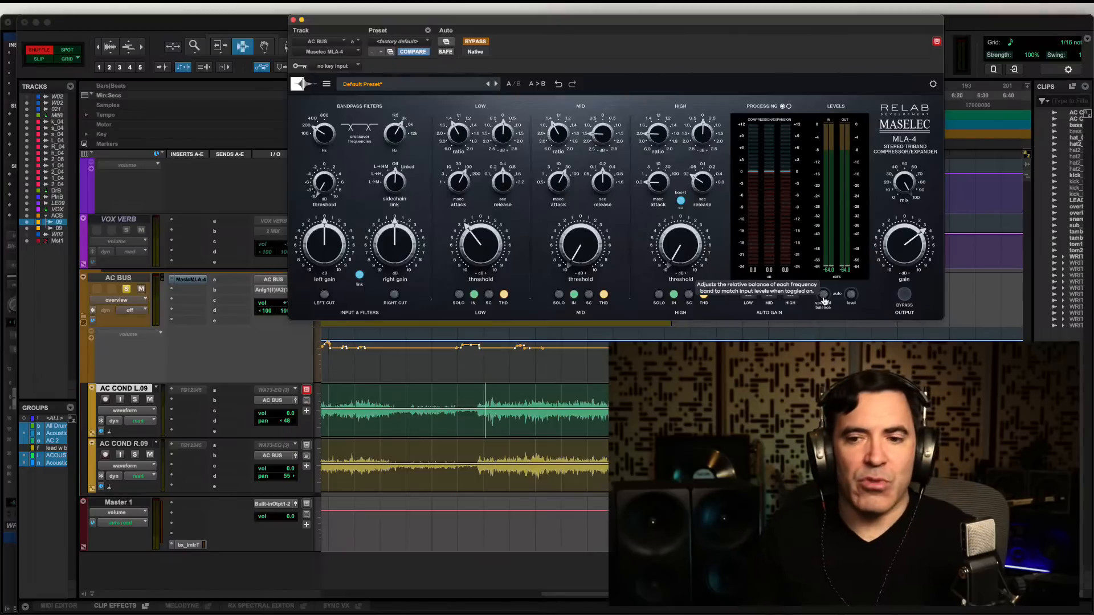
key(space)
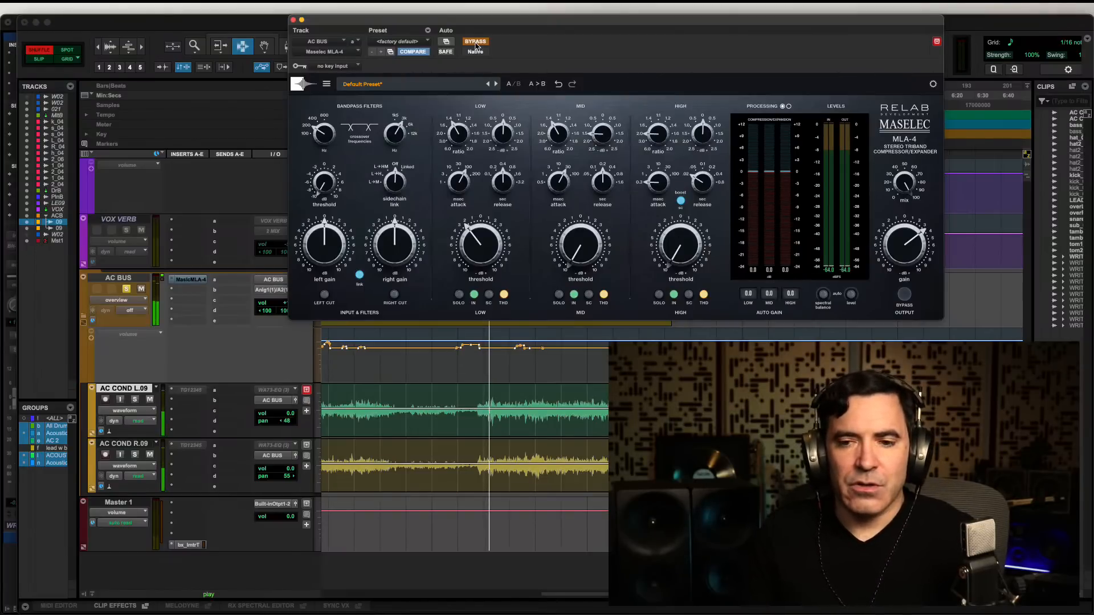
click(476, 43)
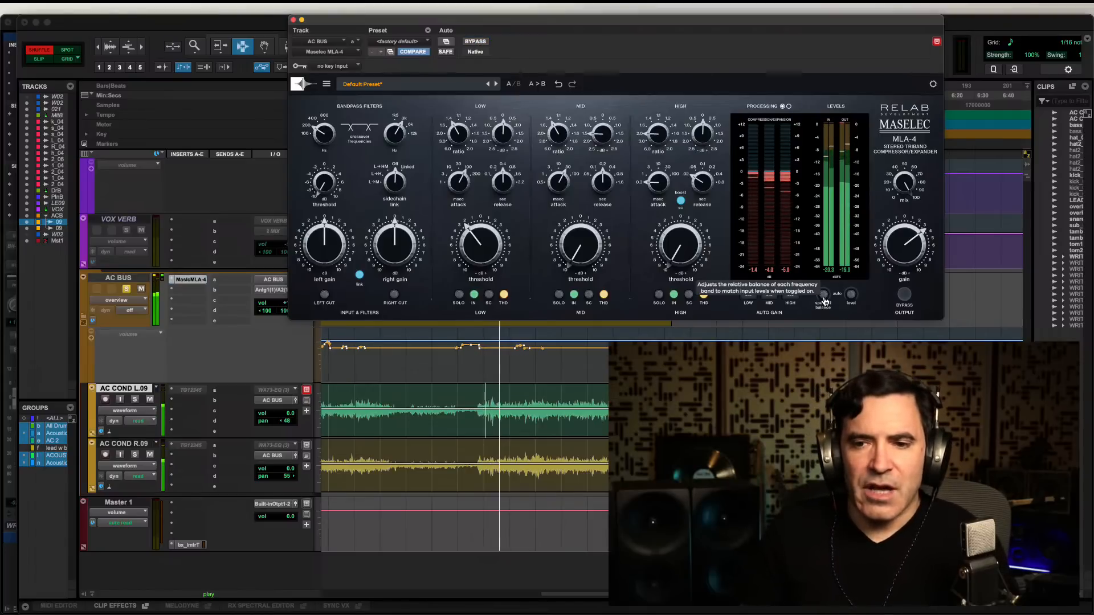
click(824, 299)
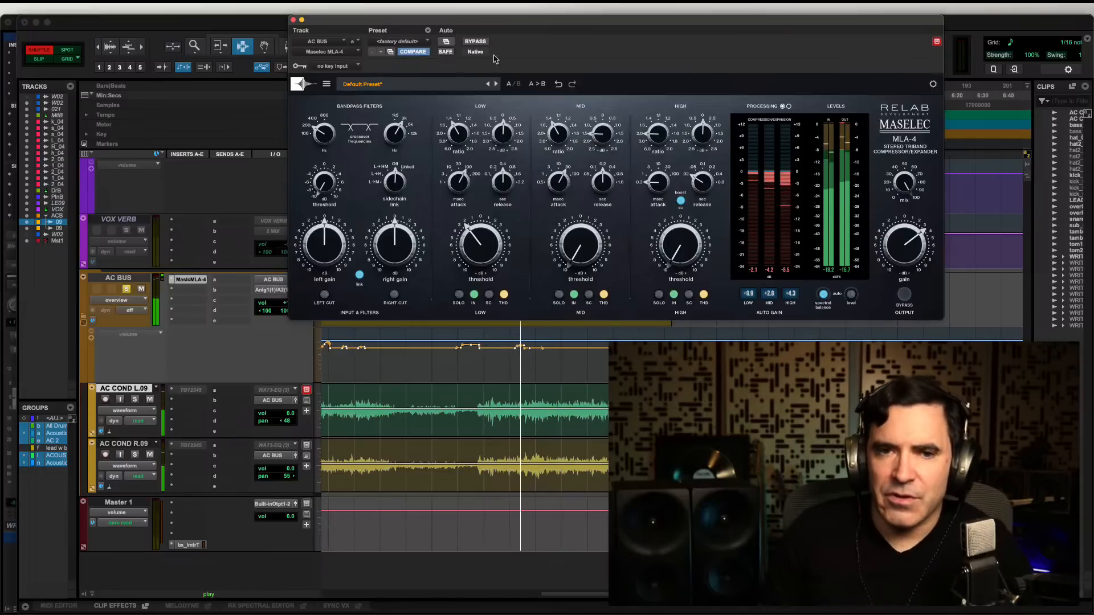
Compare the spectrally balanced AC BUS MLA-4 with its bypassed signal during playback, leaving the plug-in engaged
click(473, 42)
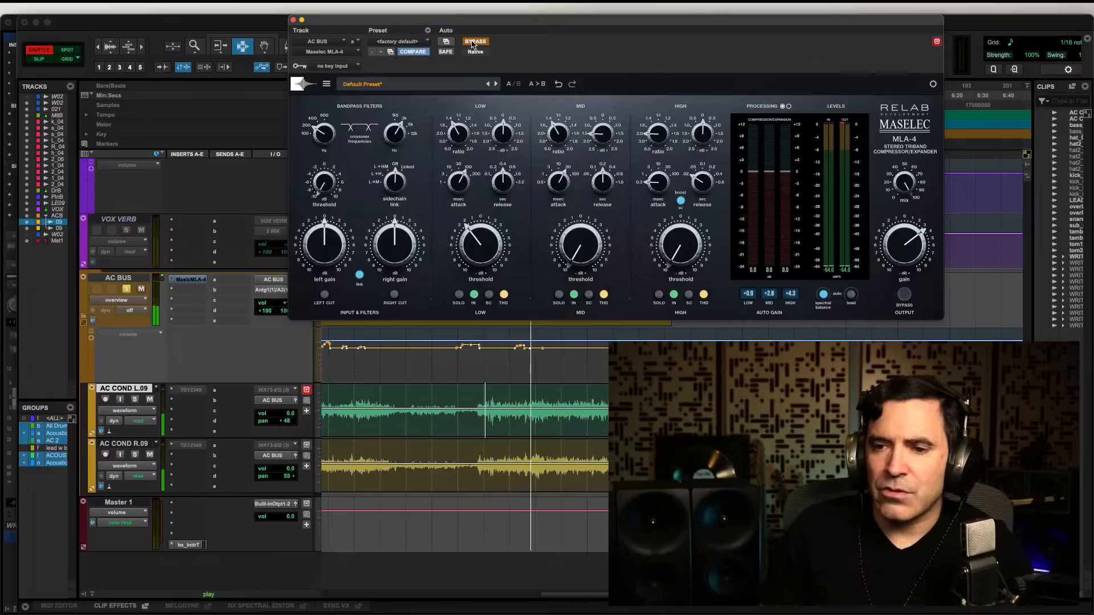
click(473, 42)
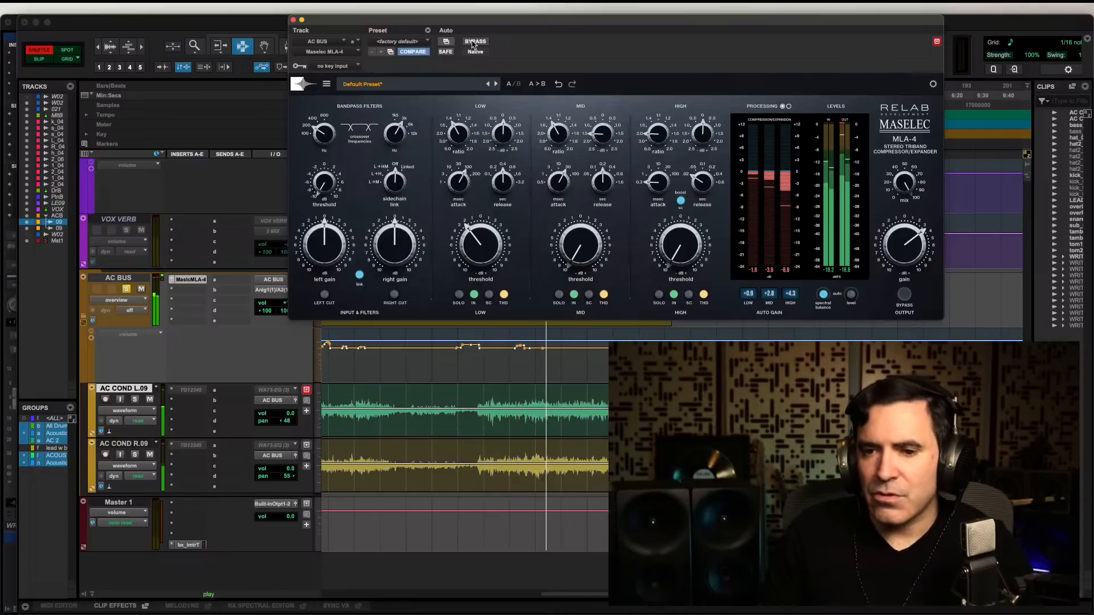
click(472, 42)
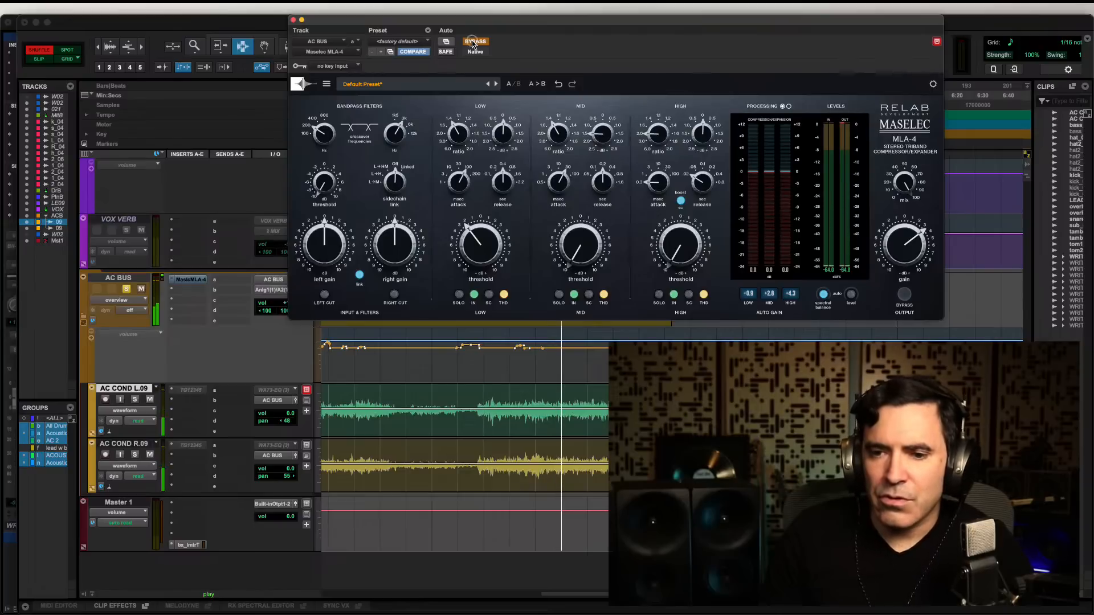
click(472, 41)
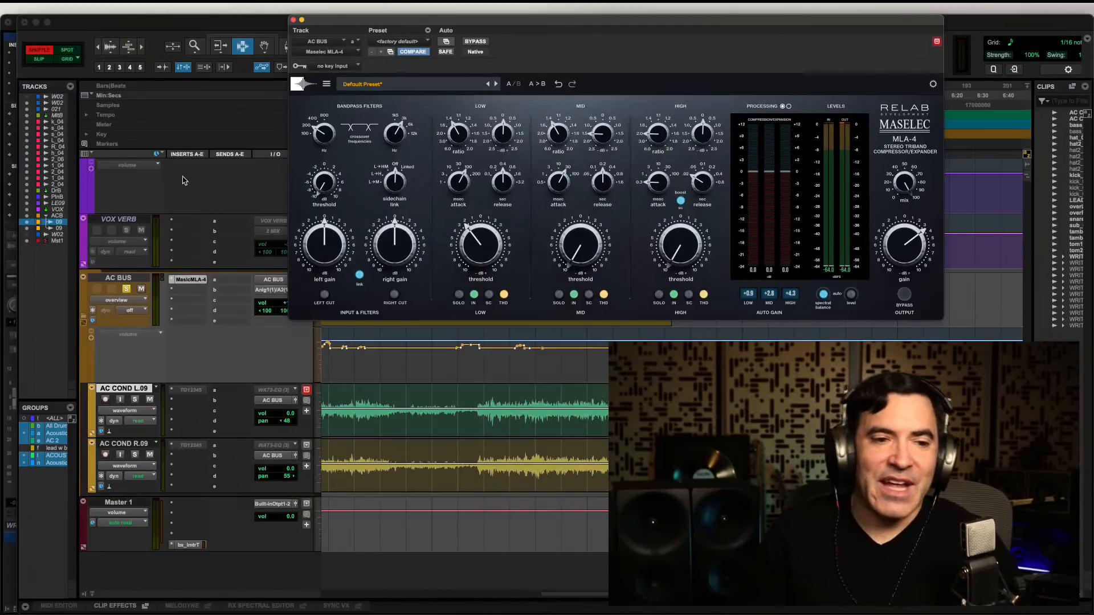
Make the inactive LEAD VX.09 track active
scroll(130, 238, up, 3)
click(124, 224)
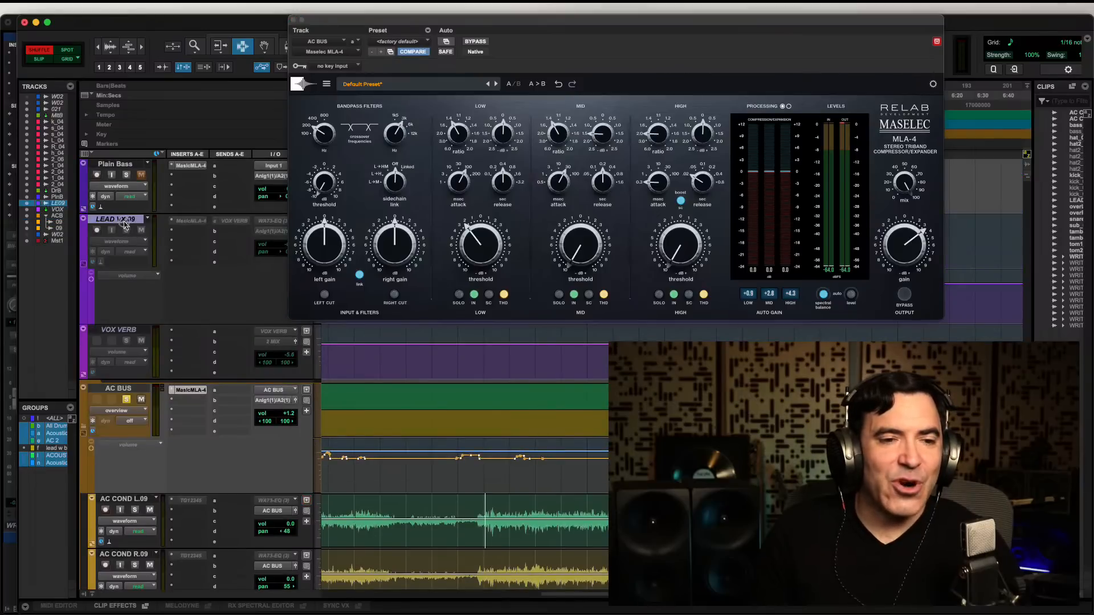
click(167, 8)
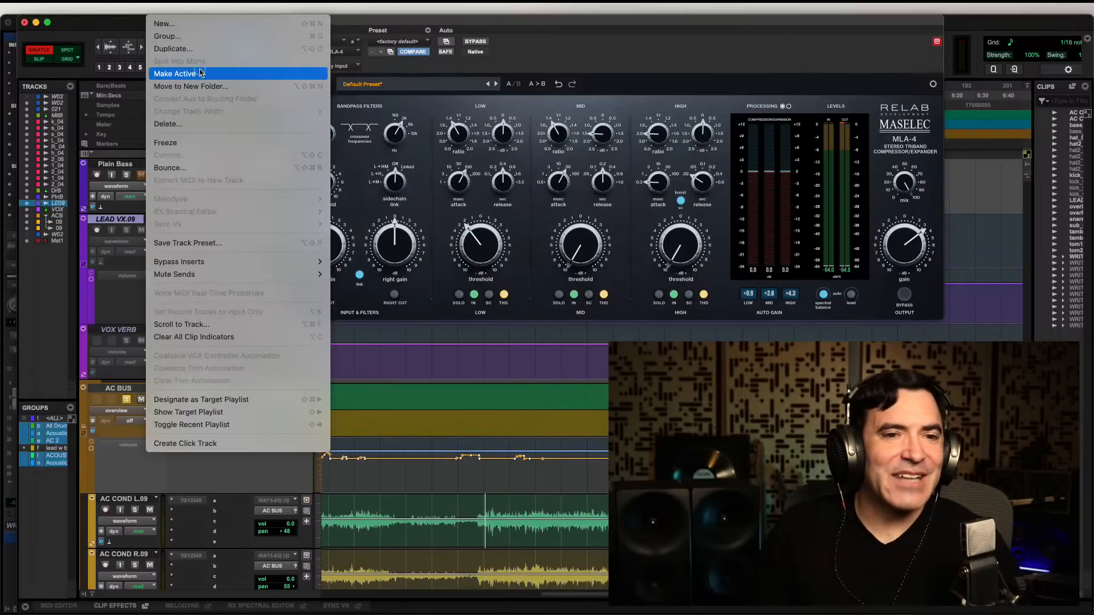
click(171, 73)
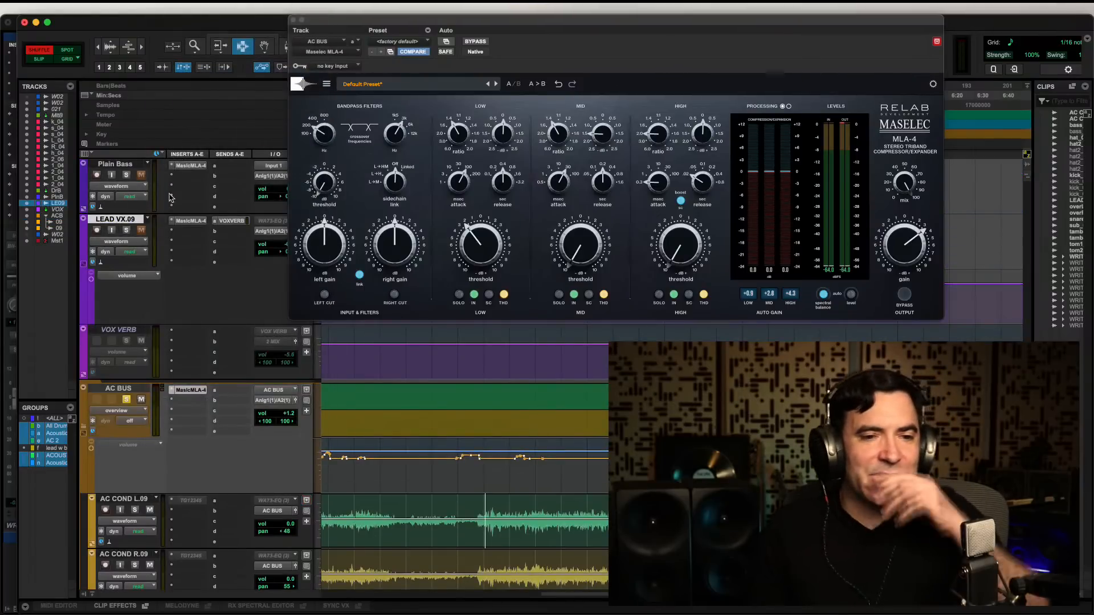
Open the MLA-4 on LEAD VX.09 and solo the track
click(193, 224)
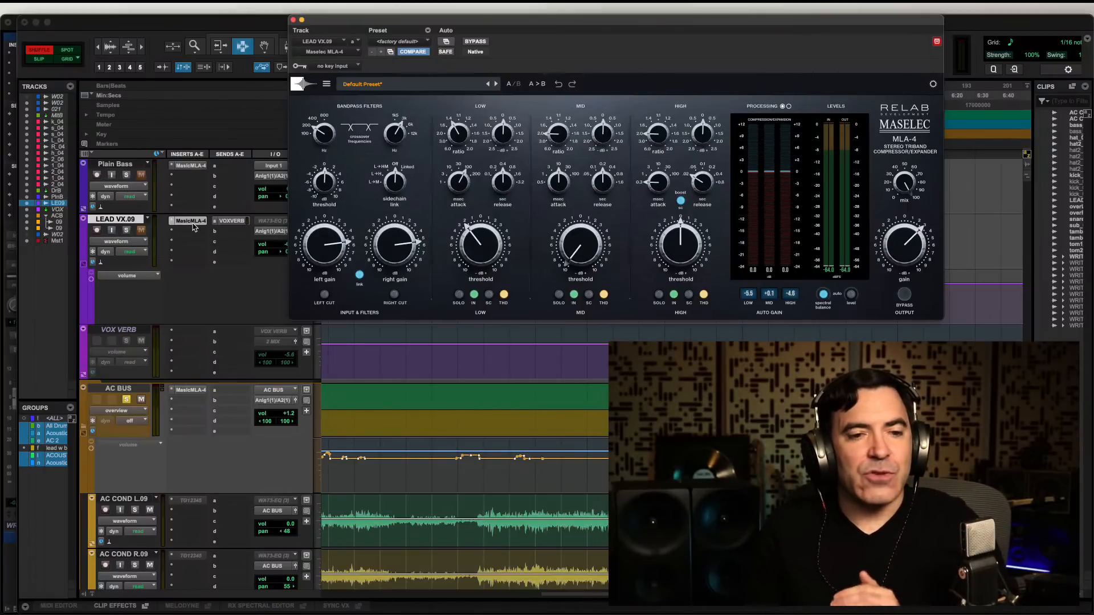
click(127, 230)
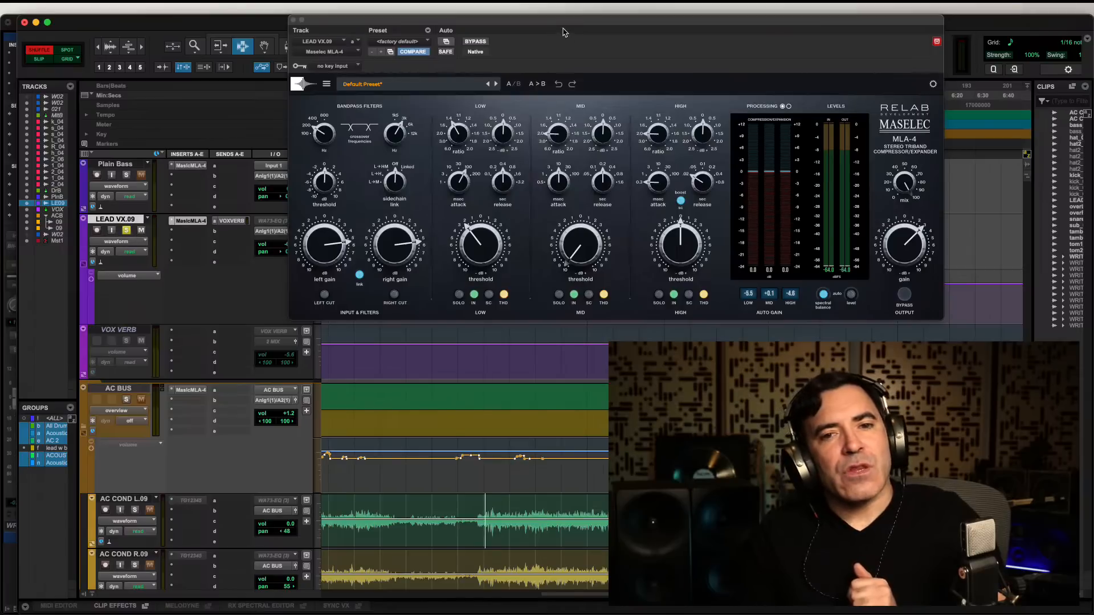
Place the playback start at about 2:45.8 on the LEAD VX.09 track, moving the plug-in window aside and back into full view
drag(565, 32, 881, 41)
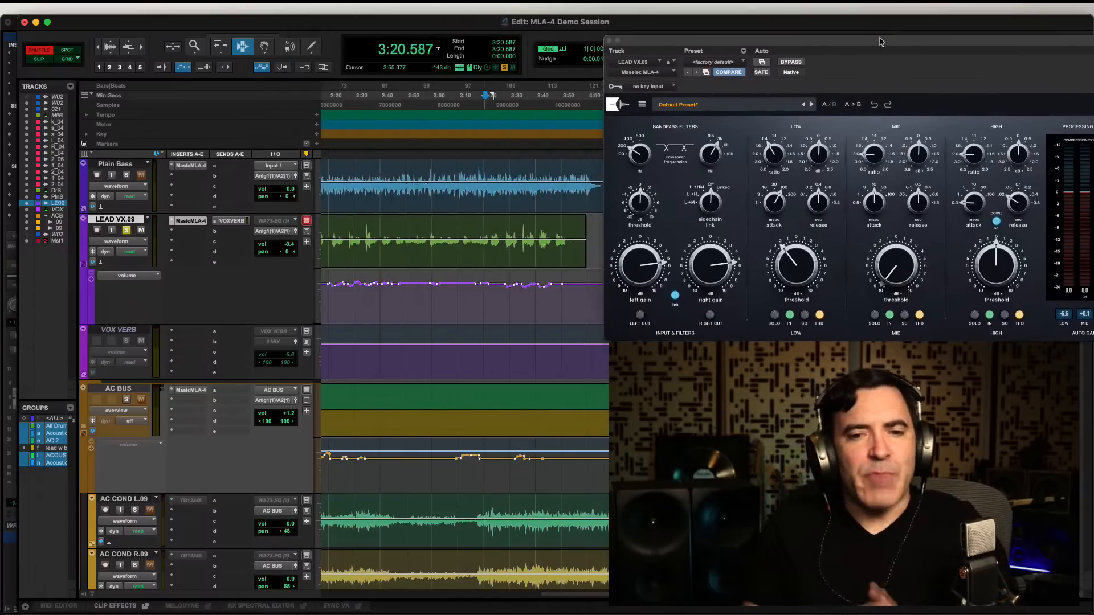
scroll(444, 217, up, 1)
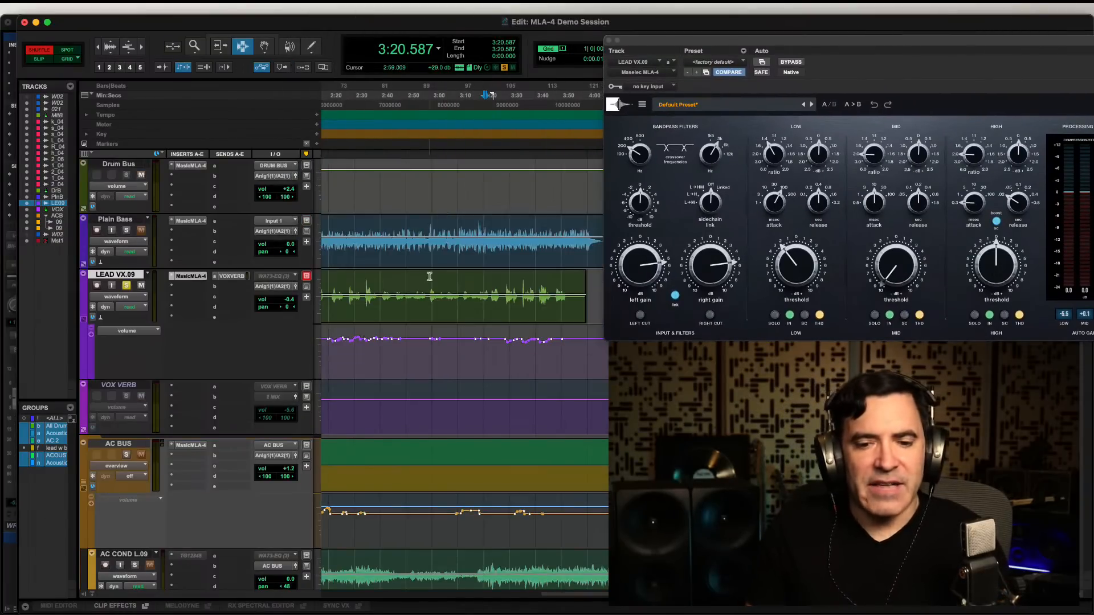
scroll(430, 277, down, 2)
click(478, 365)
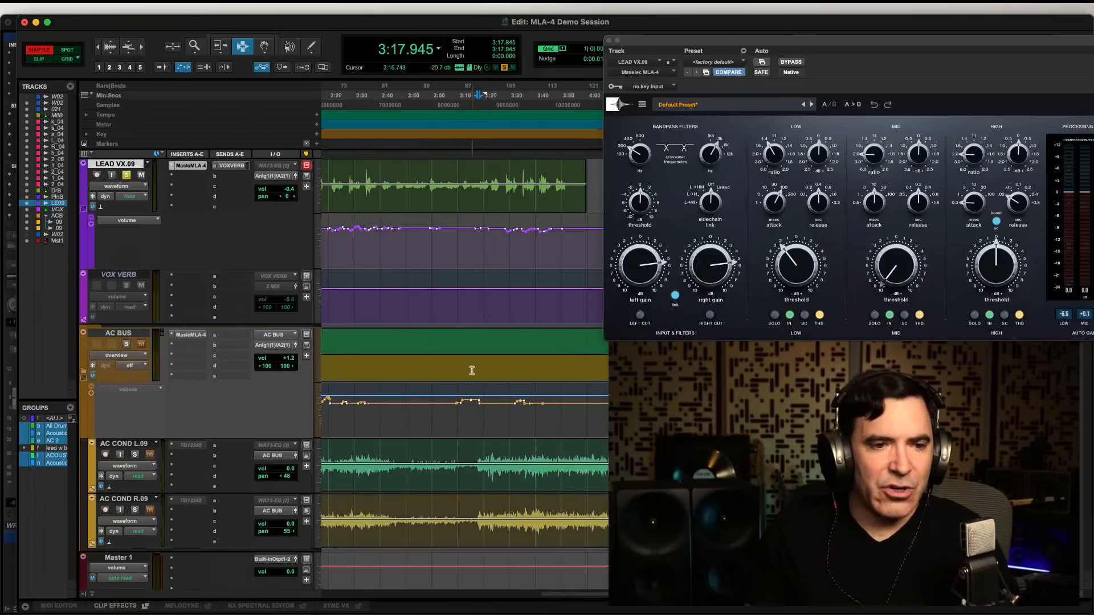
scroll(464, 365, up, 2)
click(436, 305)
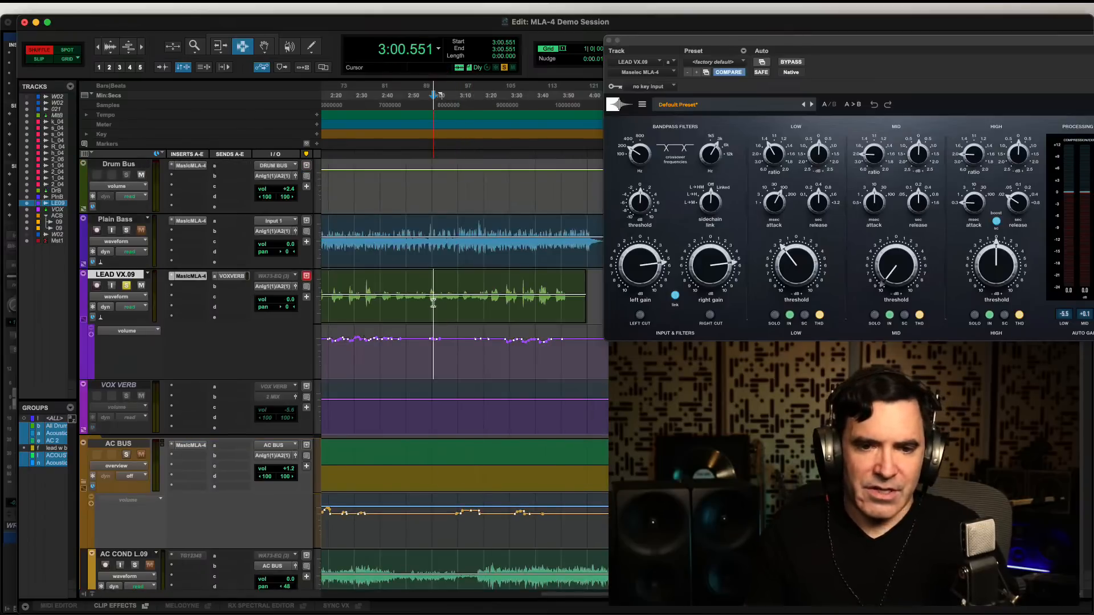
click(399, 302)
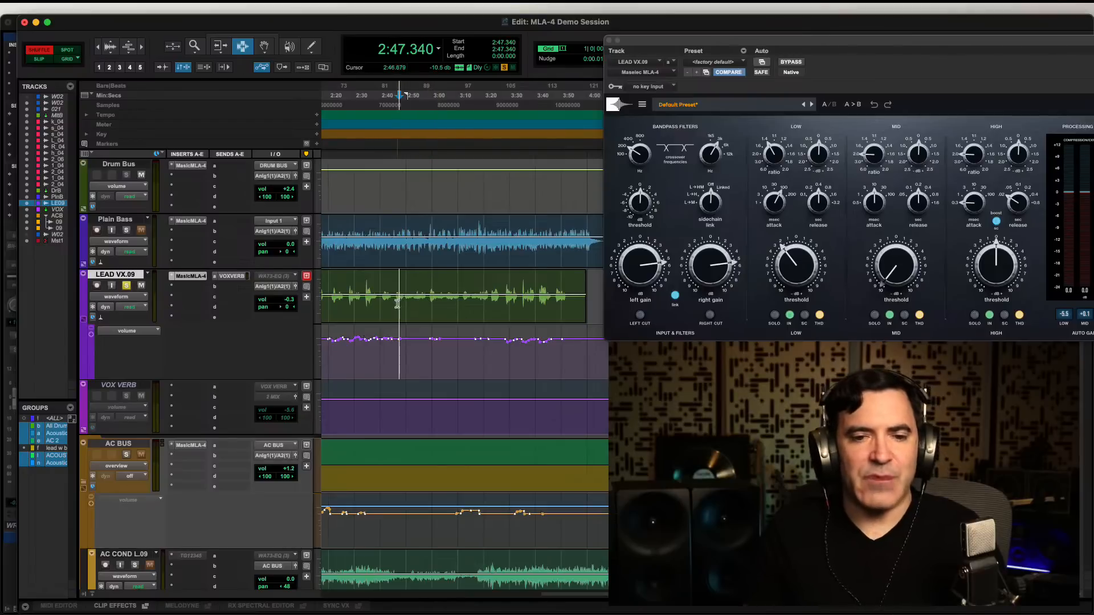
click(395, 302)
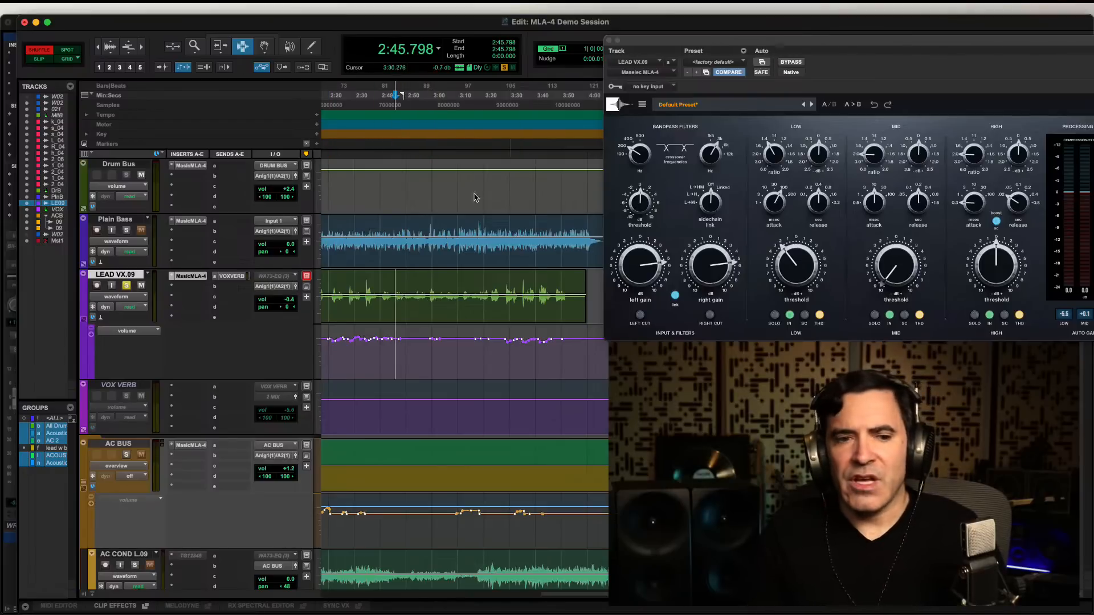
drag(805, 41, 585, 11)
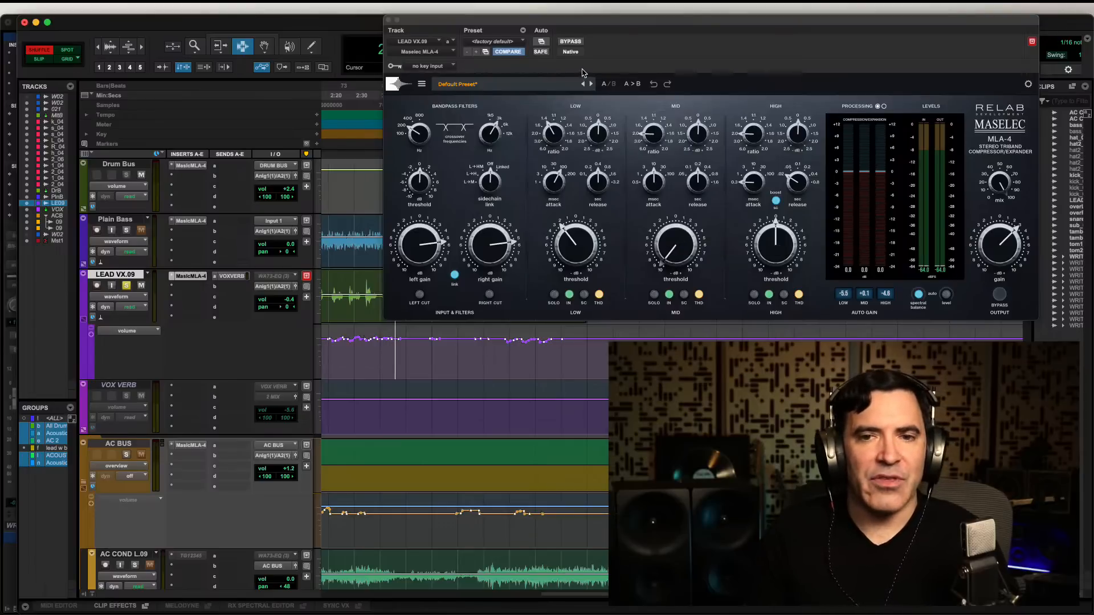
Bypass the MLA-4 during playback and turn off the automation of the LEAD VX.09 track
click(570, 42)
key(space)
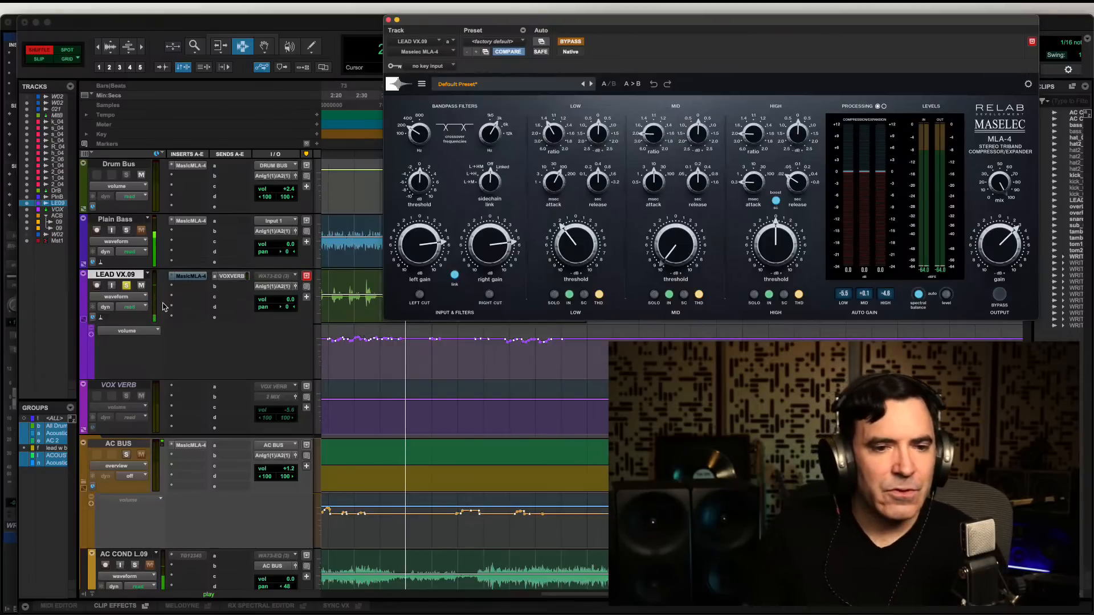
click(138, 297)
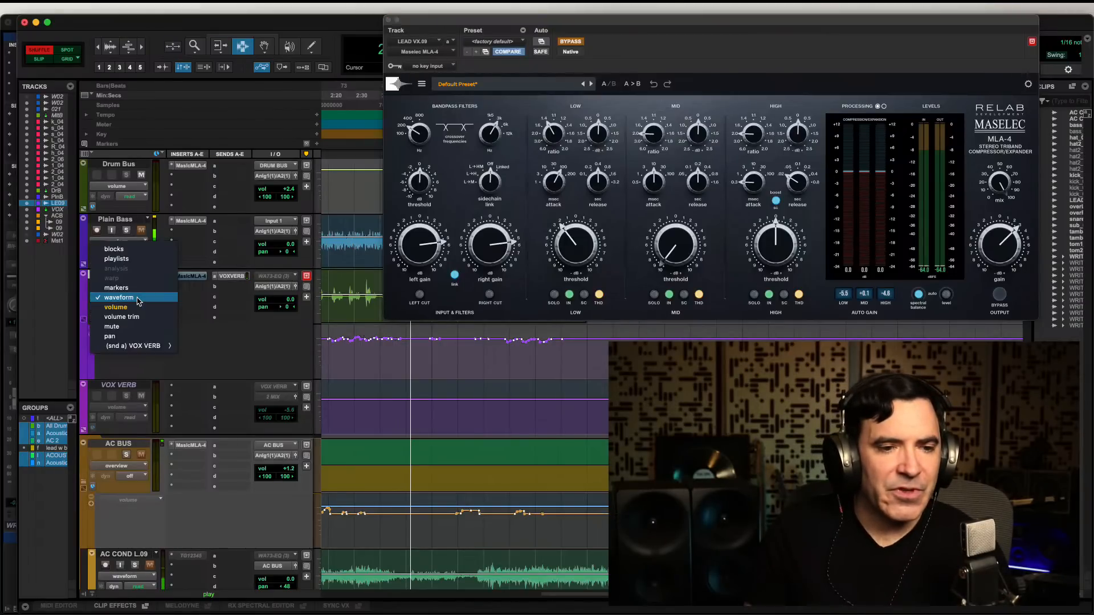
click(228, 328)
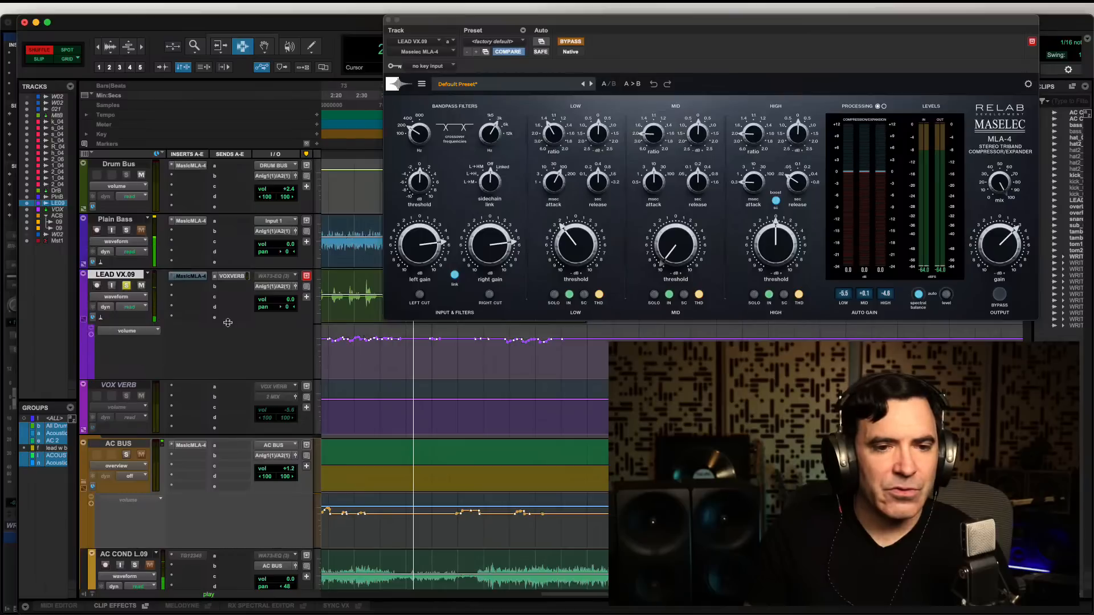
click(139, 308)
click(135, 298)
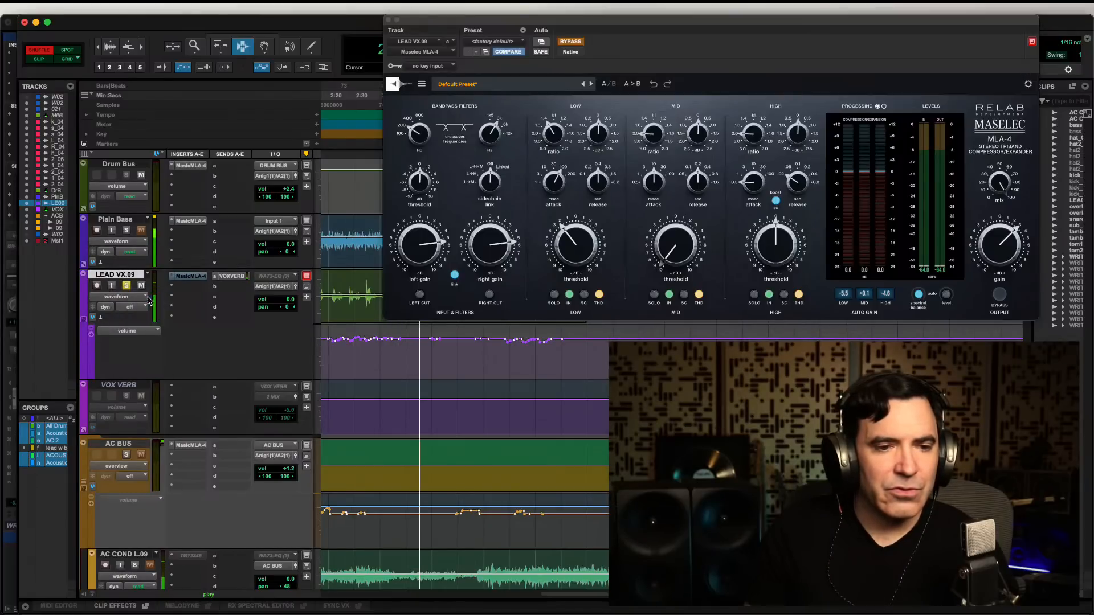
Raise the LEAD VX.09 track volume to +3.6 and audition the vocal with the MLA-4 engaged, stopping playback at the end
click(275, 300)
drag(275, 300, 274, 296)
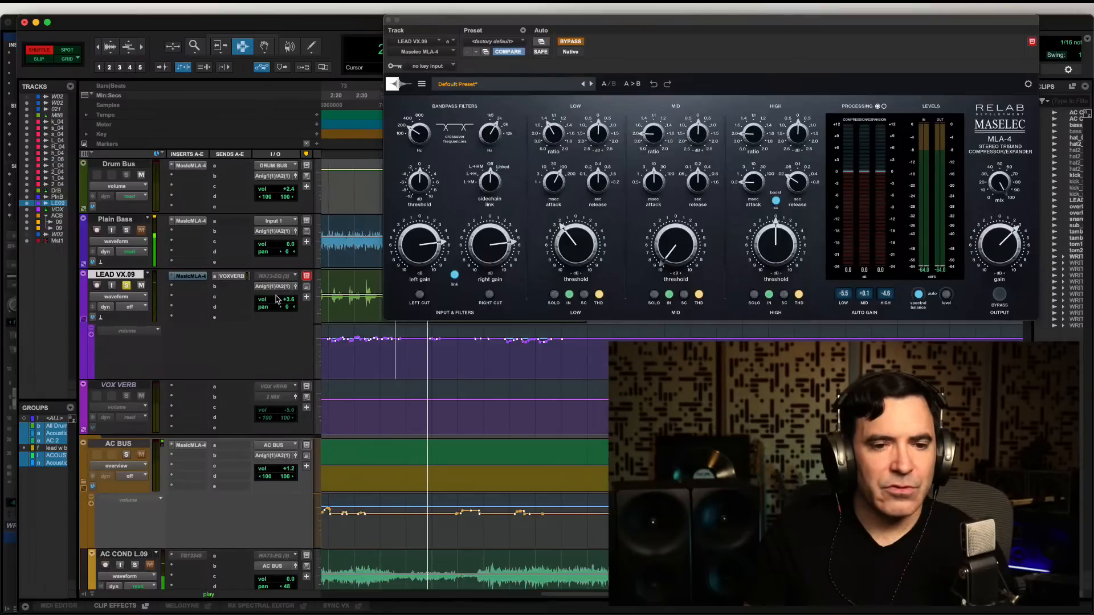
click(570, 42)
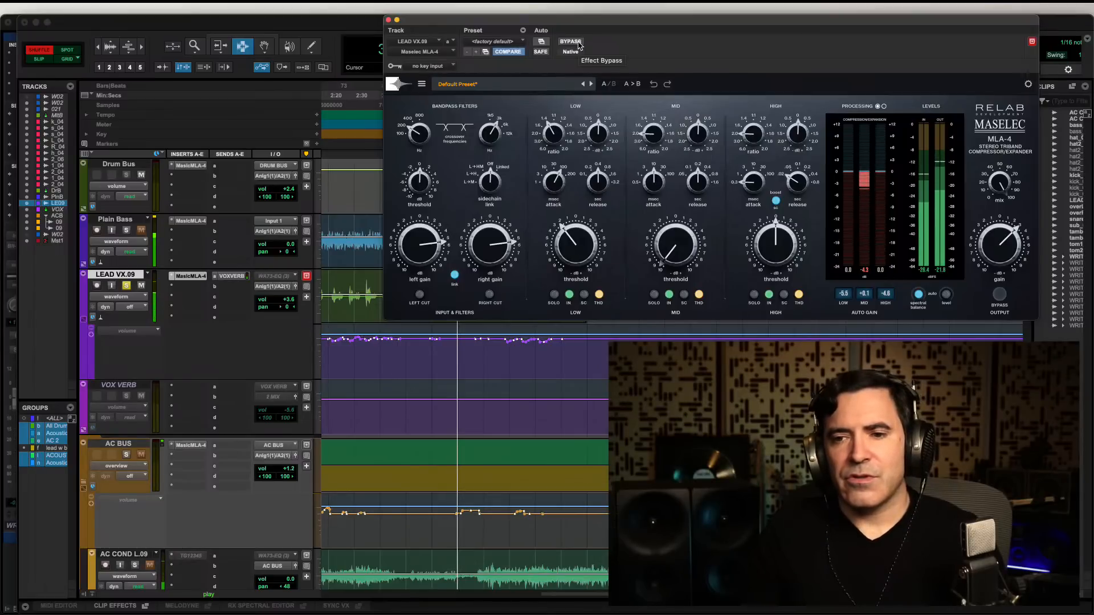
key(space)
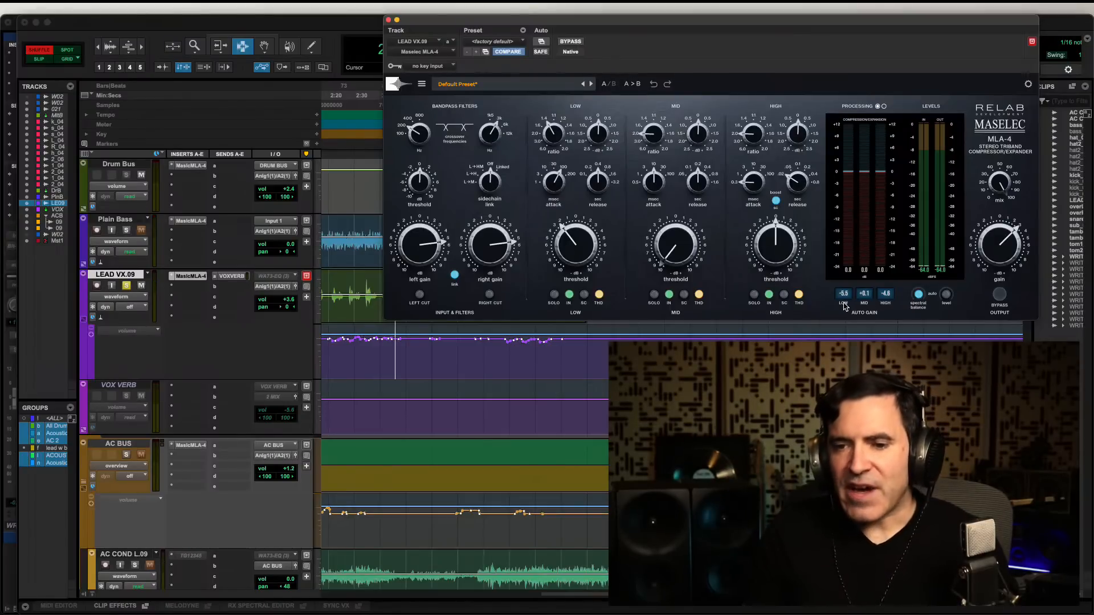
Turn off spectral balance auto gain and compare the bypassed lead vocal with the processed signal, leaving the MLA-4 engaged
click(920, 296)
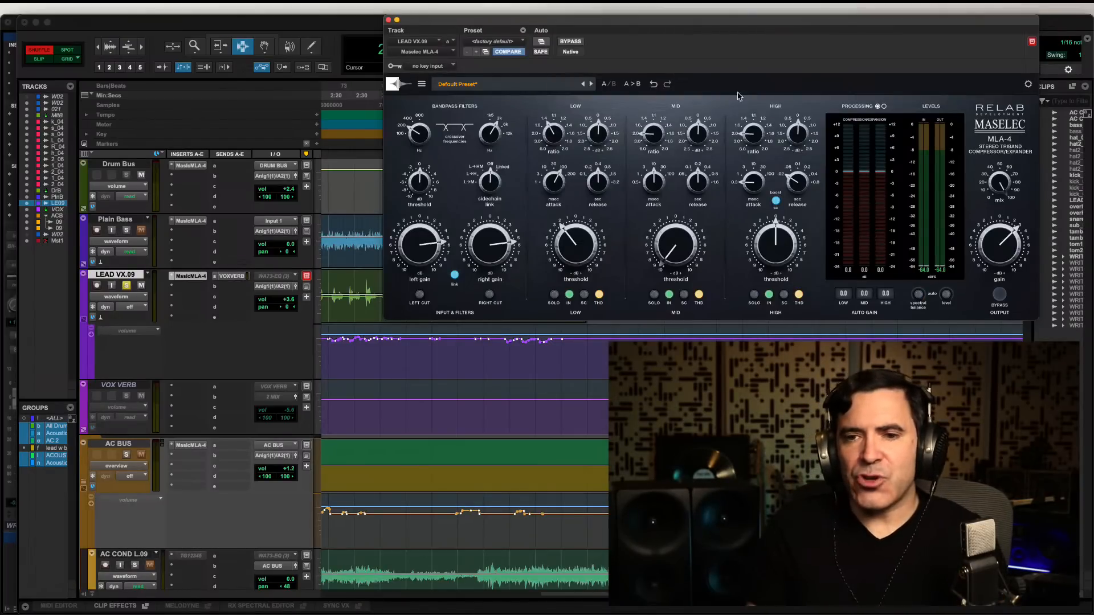
click(570, 42)
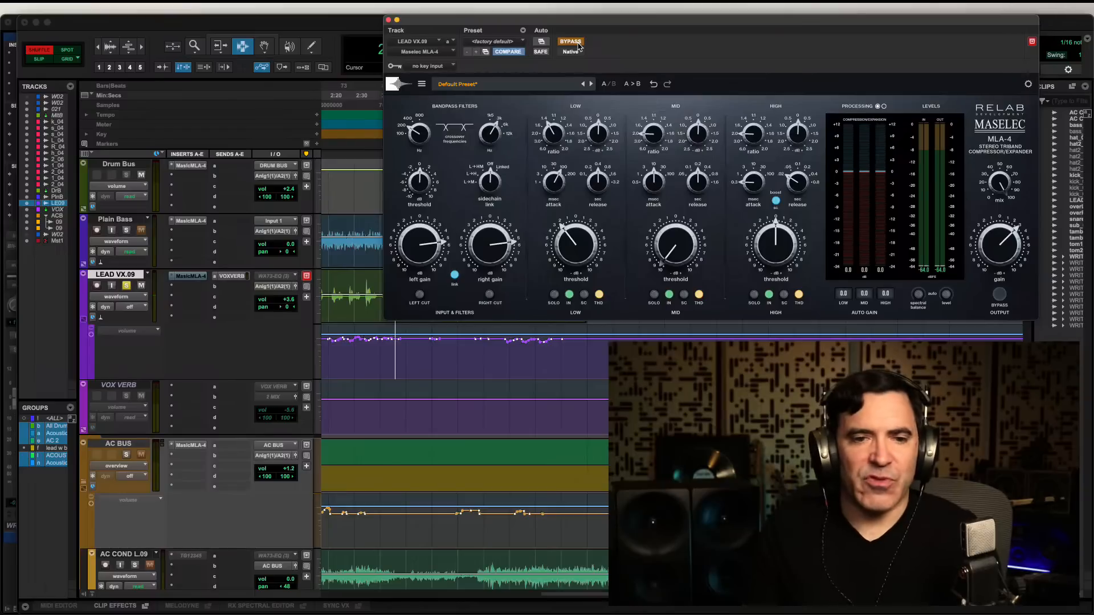
key(space)
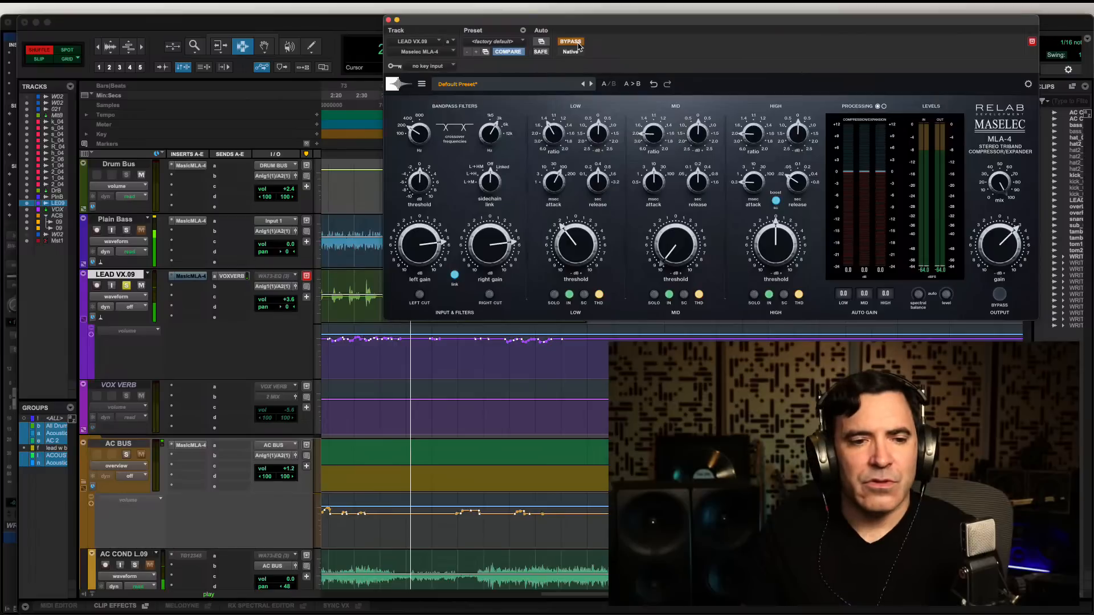
click(570, 42)
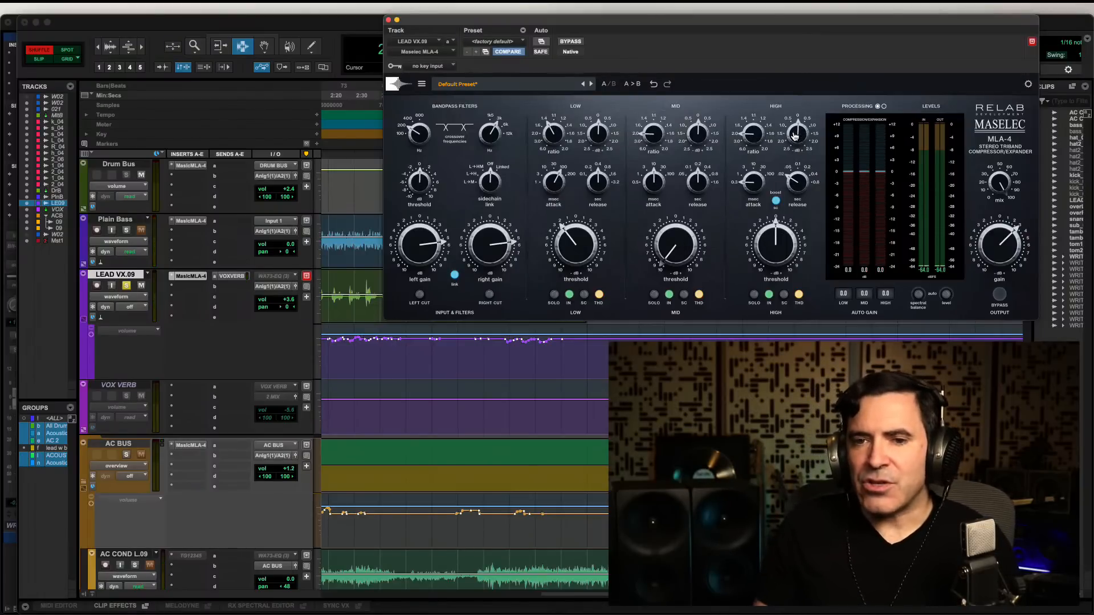
Lower the high band's threshold and enable level auto gain, comparing processed and bypassed lead vocal in playback and leaving the MLA-4 bypassed
drag(771, 232, 760, 238)
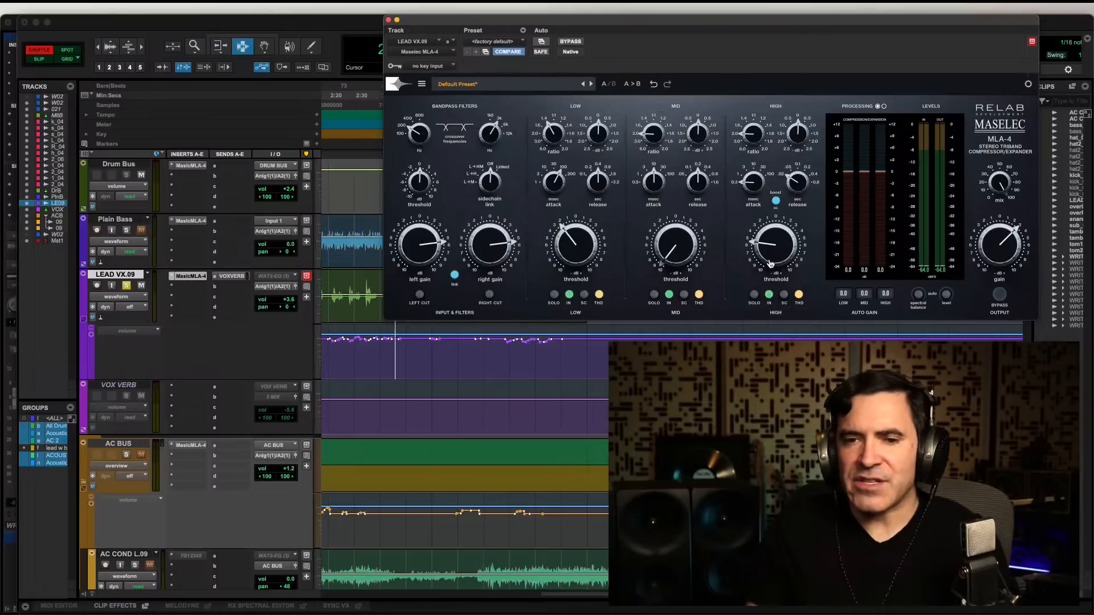
key(space)
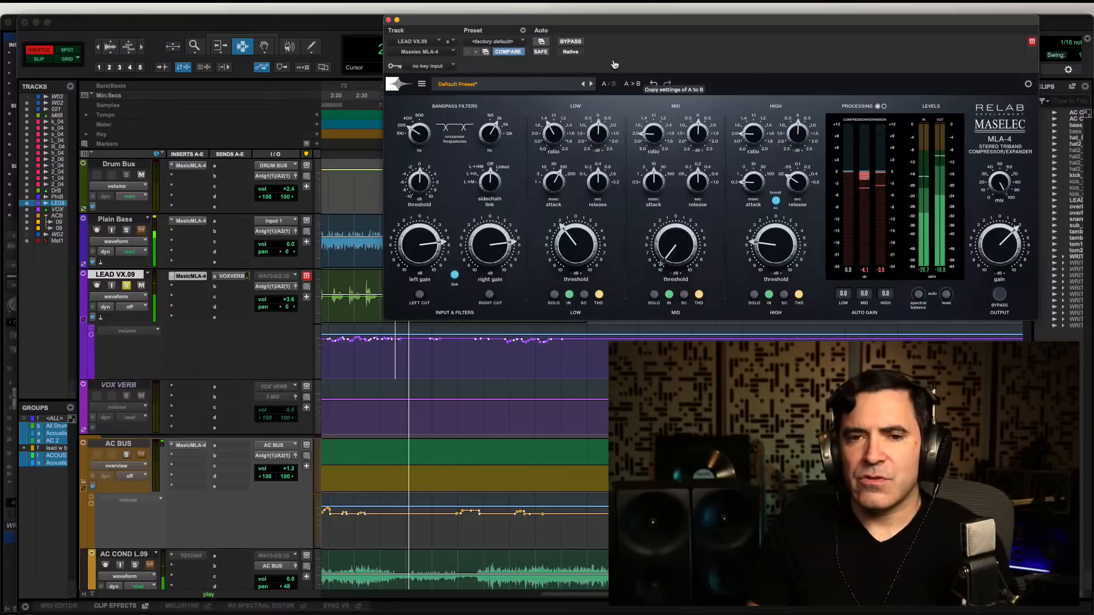
click(571, 42)
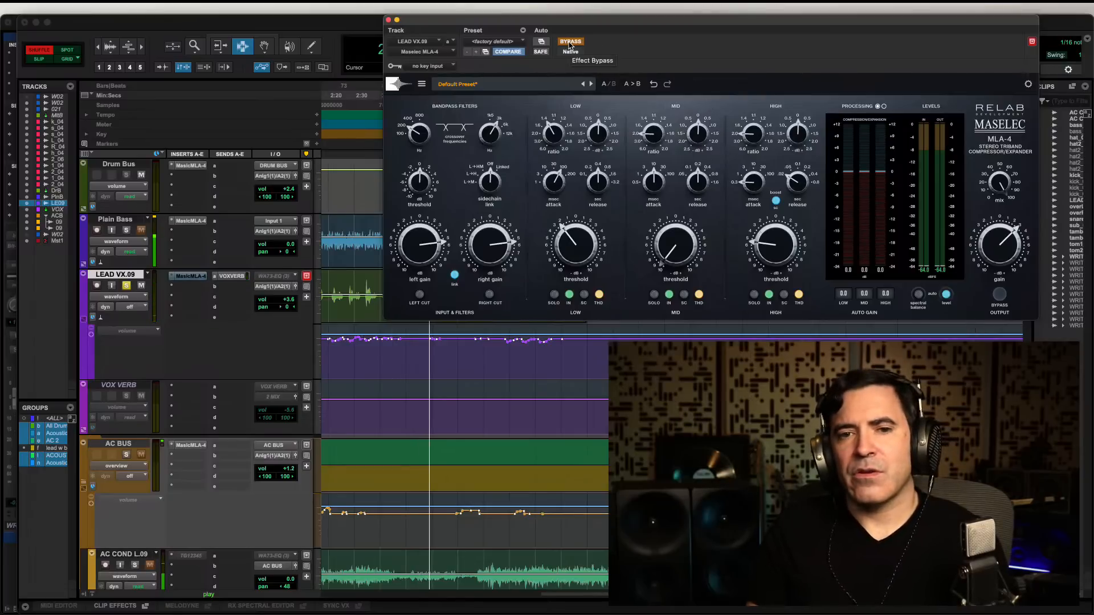
click(570, 42)
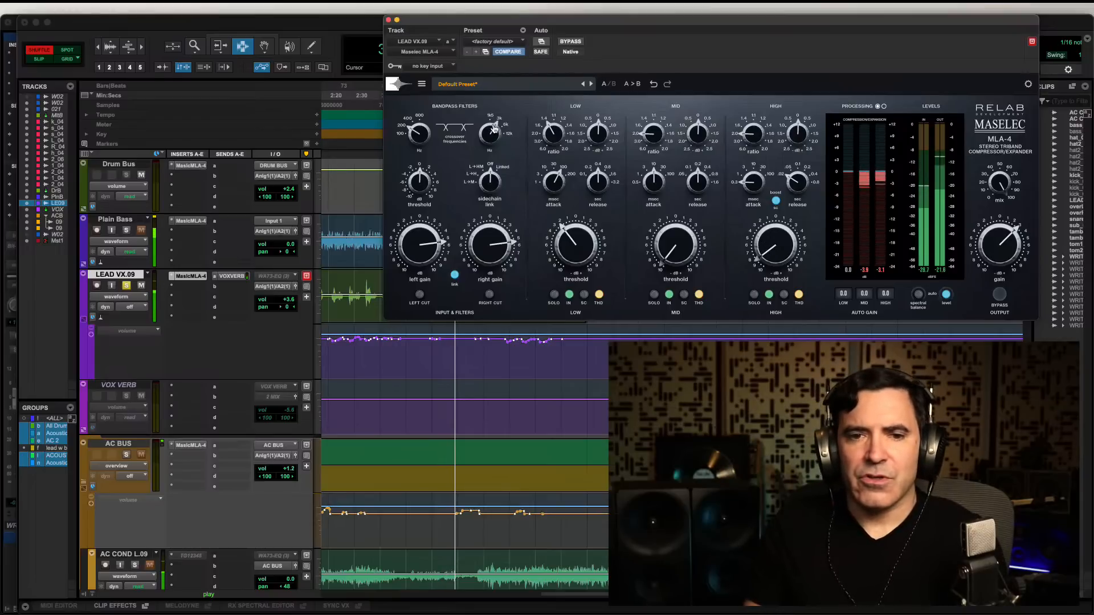
drag(492, 133, 501, 125)
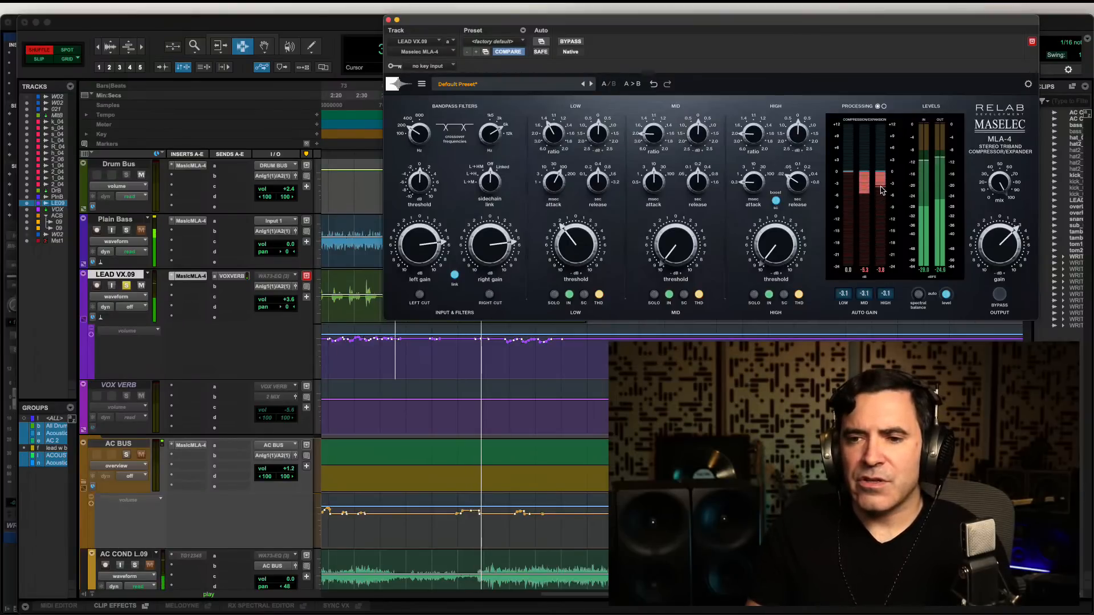
click(571, 42)
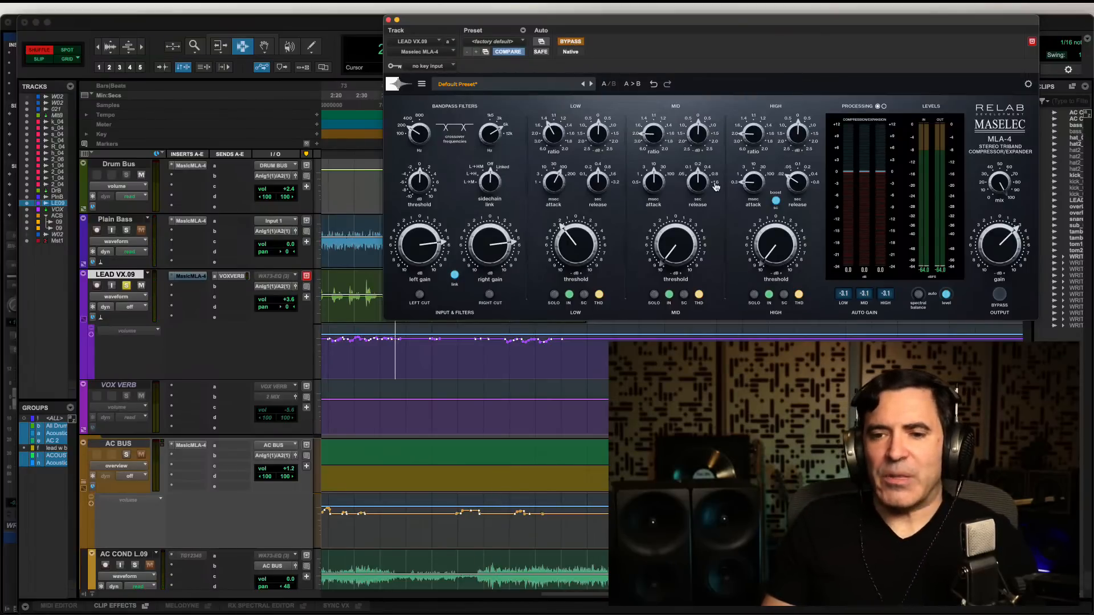
Switch auto gain to spectral balance and compare the bypassed lead vocal with the processed signal during playback, leaving the MLA-4 engaged
click(920, 299)
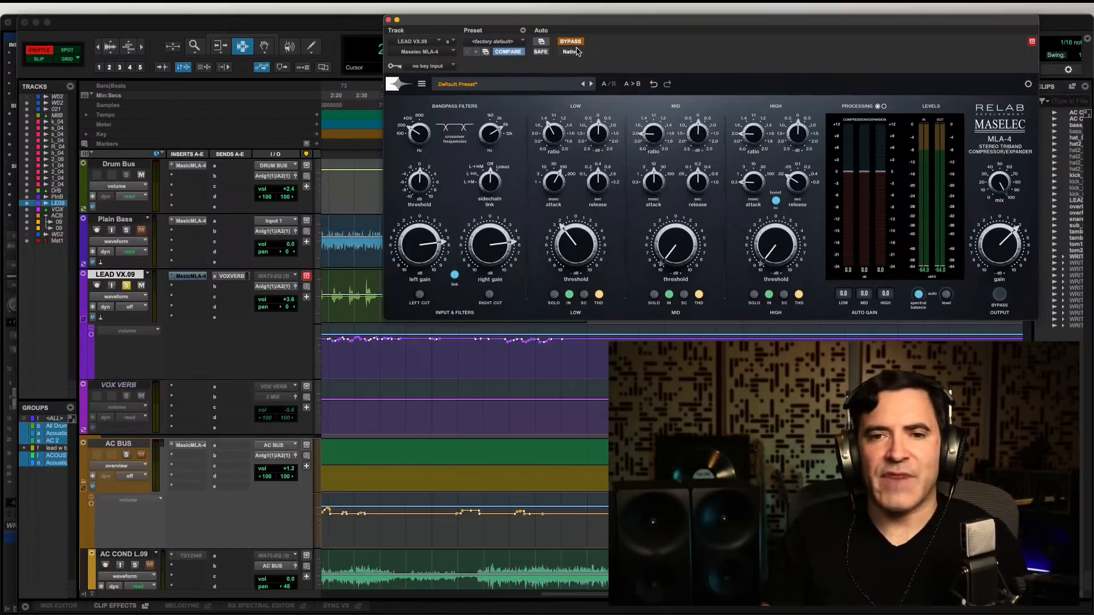
key(space)
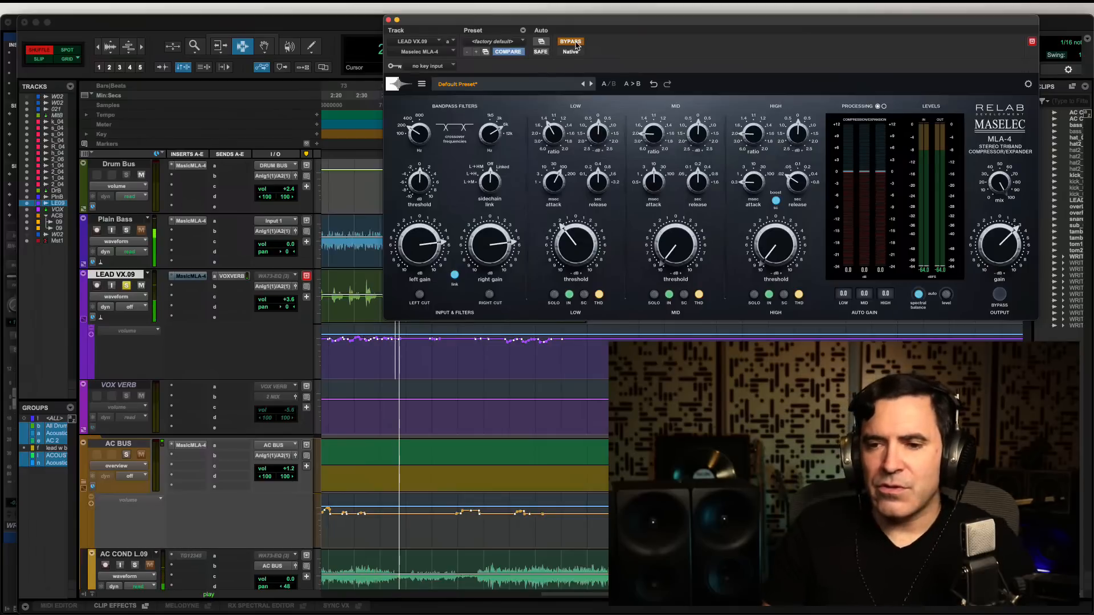
click(571, 42)
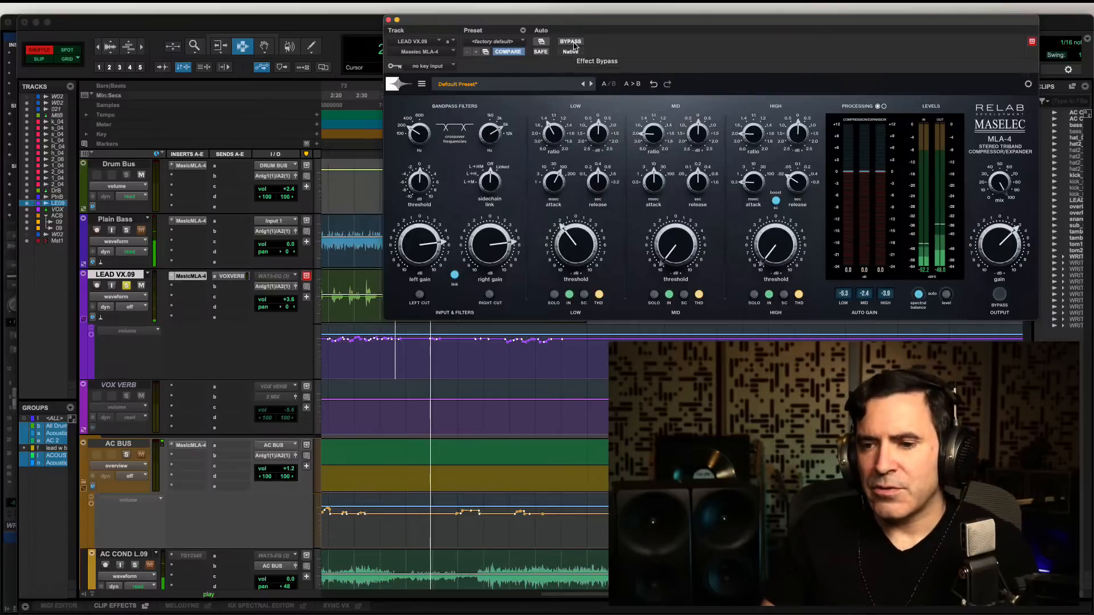
click(573, 42)
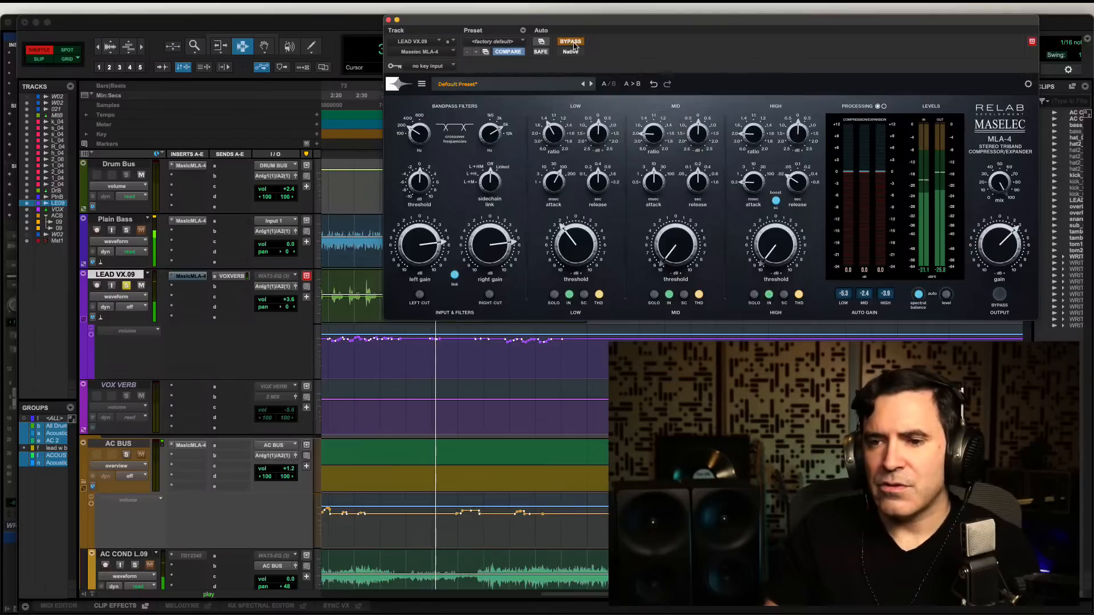
click(572, 43)
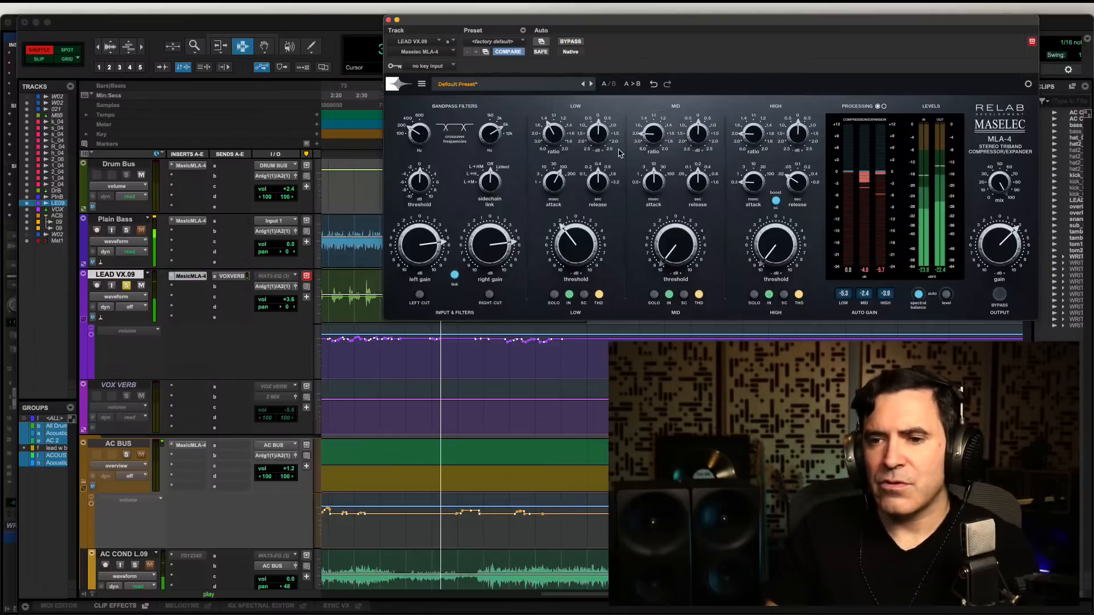